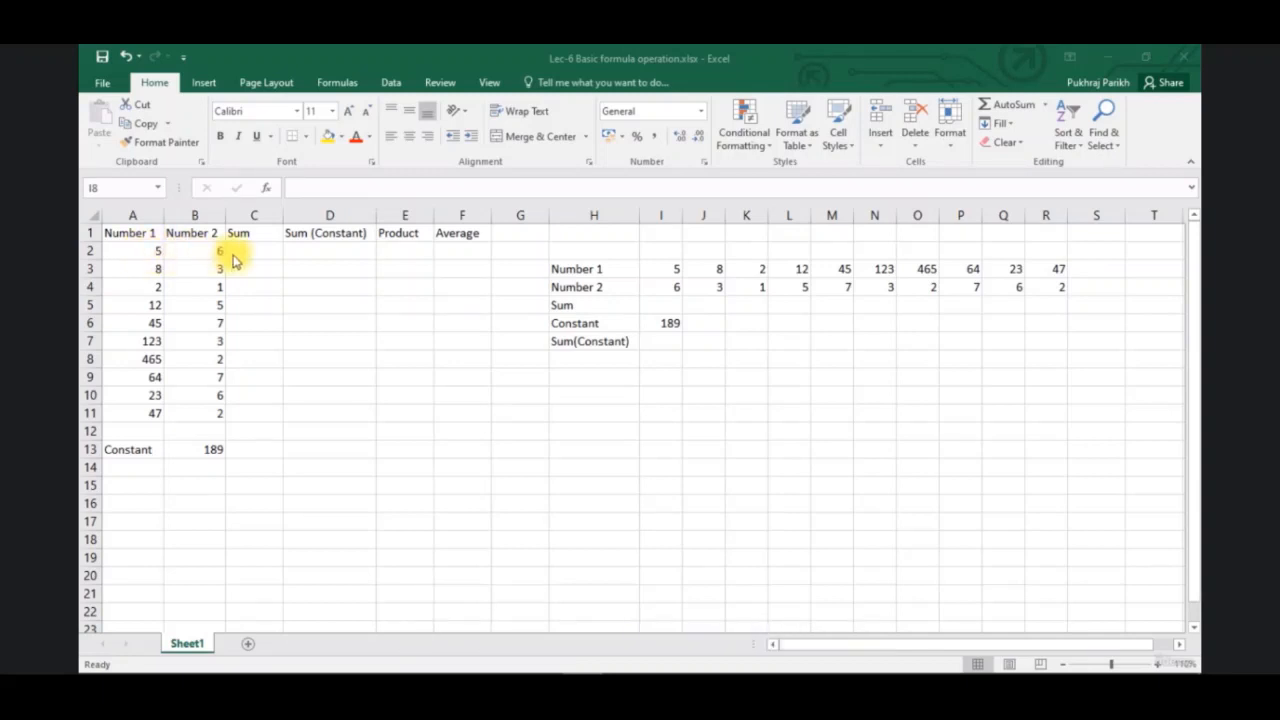
- Examine the empty Sum, Sum (Constant), Product and Average columns and the range C2:F11 that needs filling
click(266, 215)
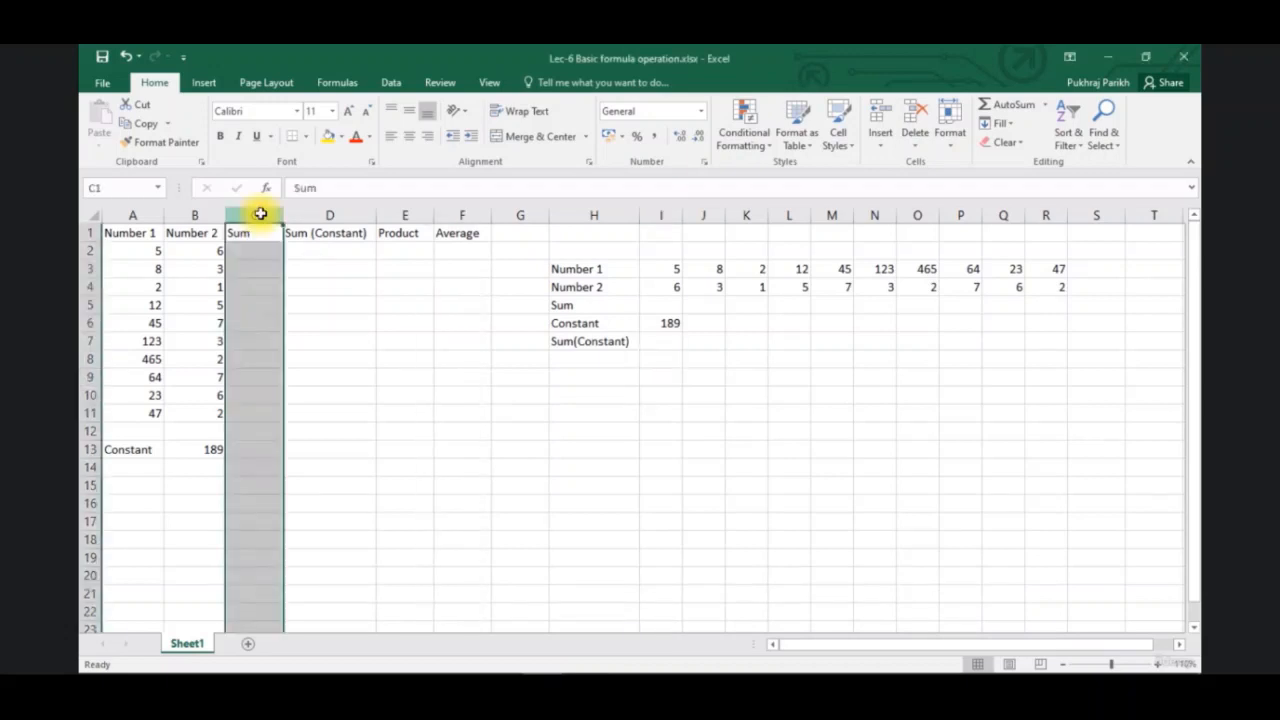
click(324, 215)
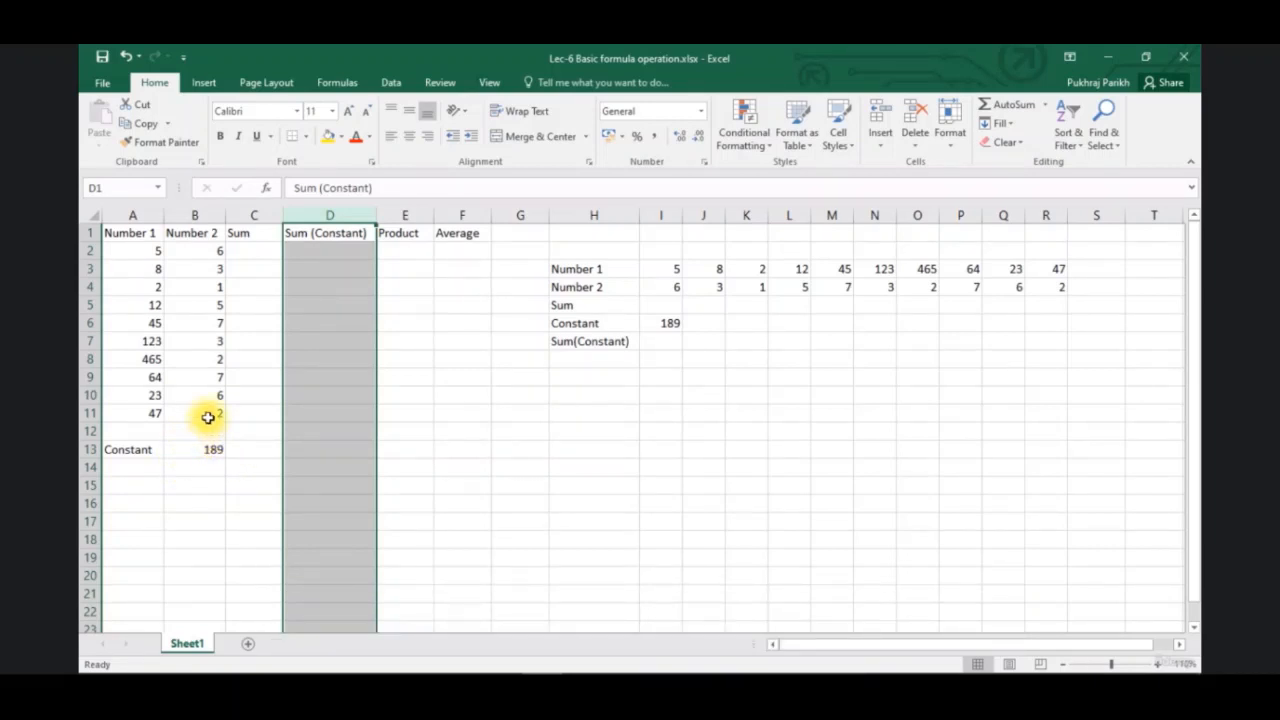
click(405, 215)
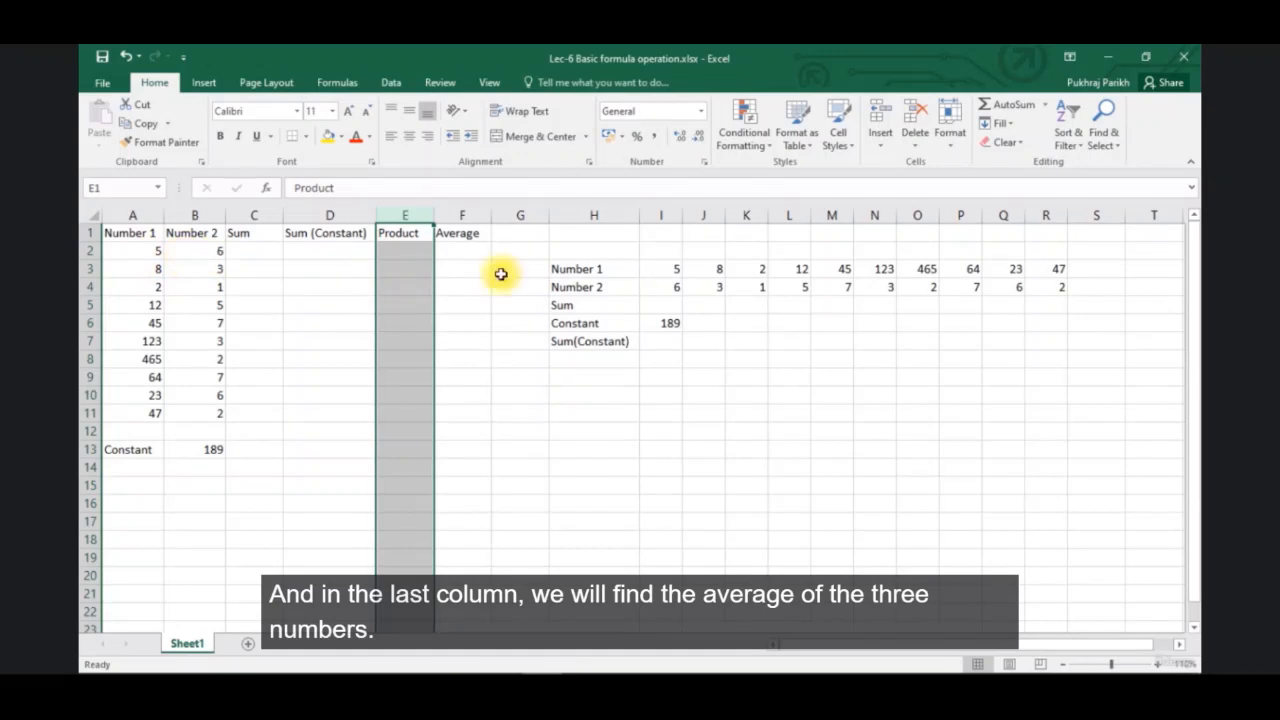
click(458, 215)
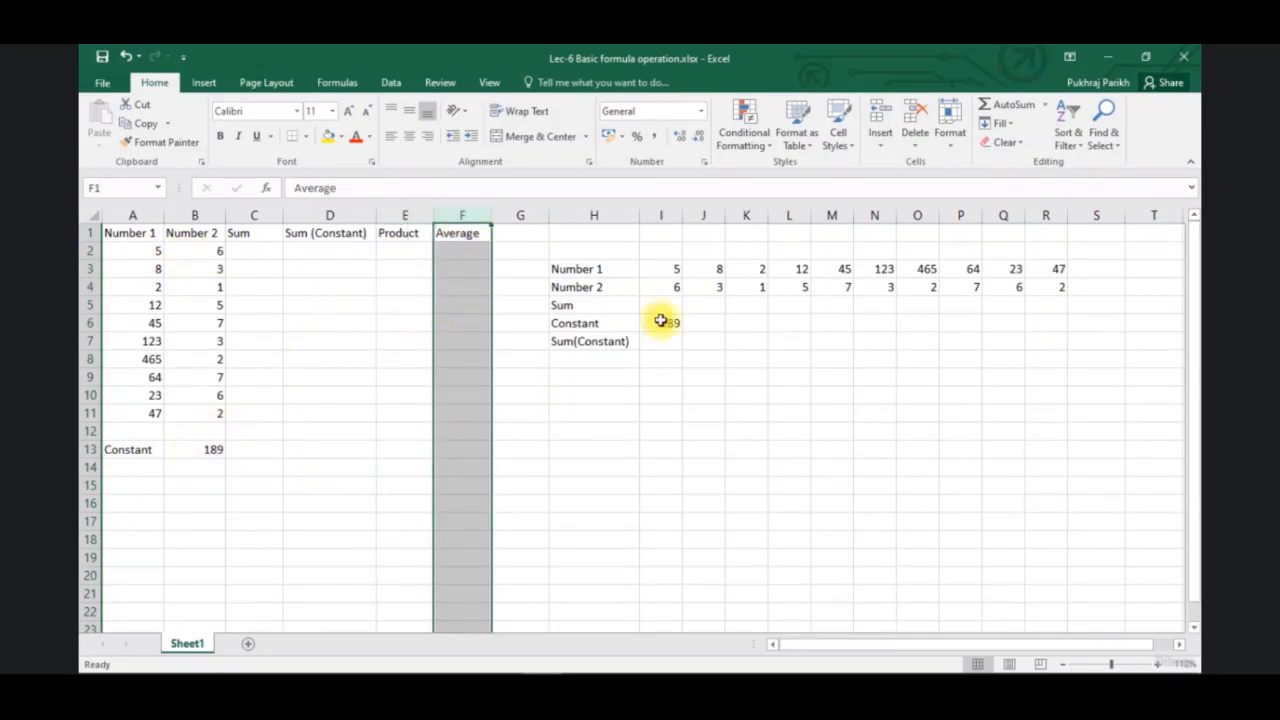
click(381, 247)
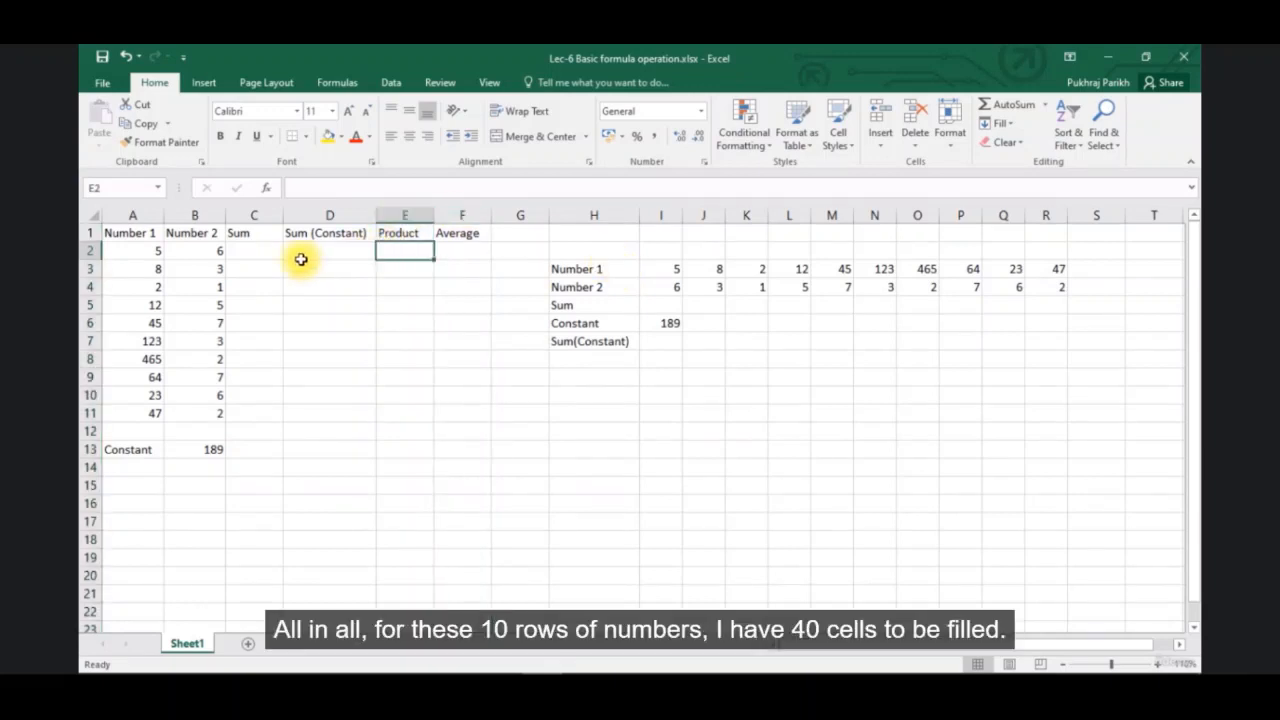
click(273, 252)
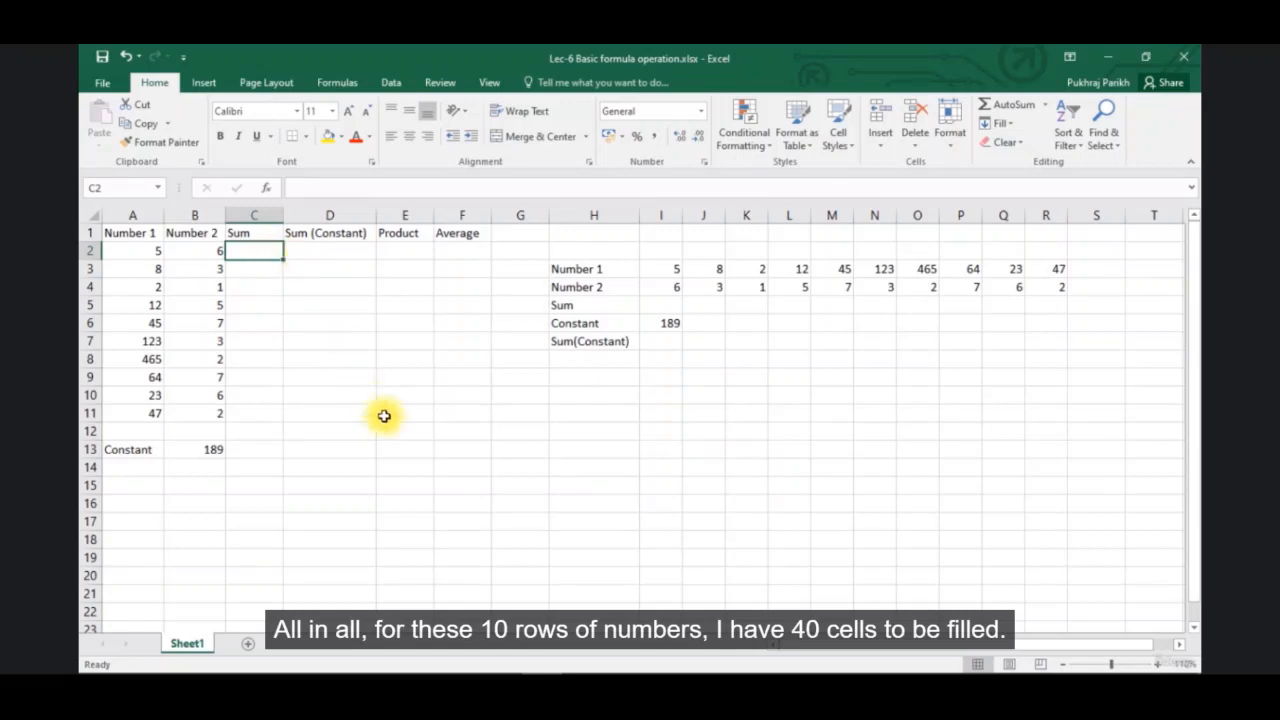
drag(266, 251, 463, 408)
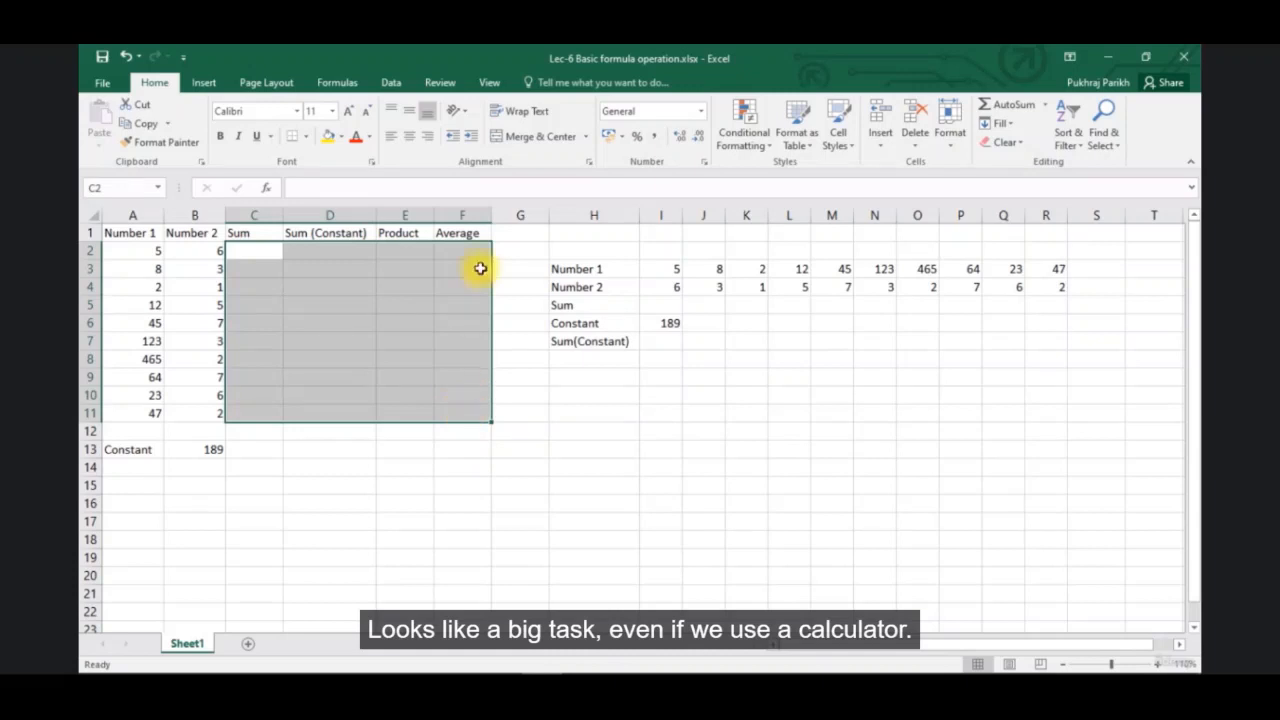
- Enter the formula =A2+B2 in cell C2 to add the first row's Number 1 and Number 2
click(237, 255)
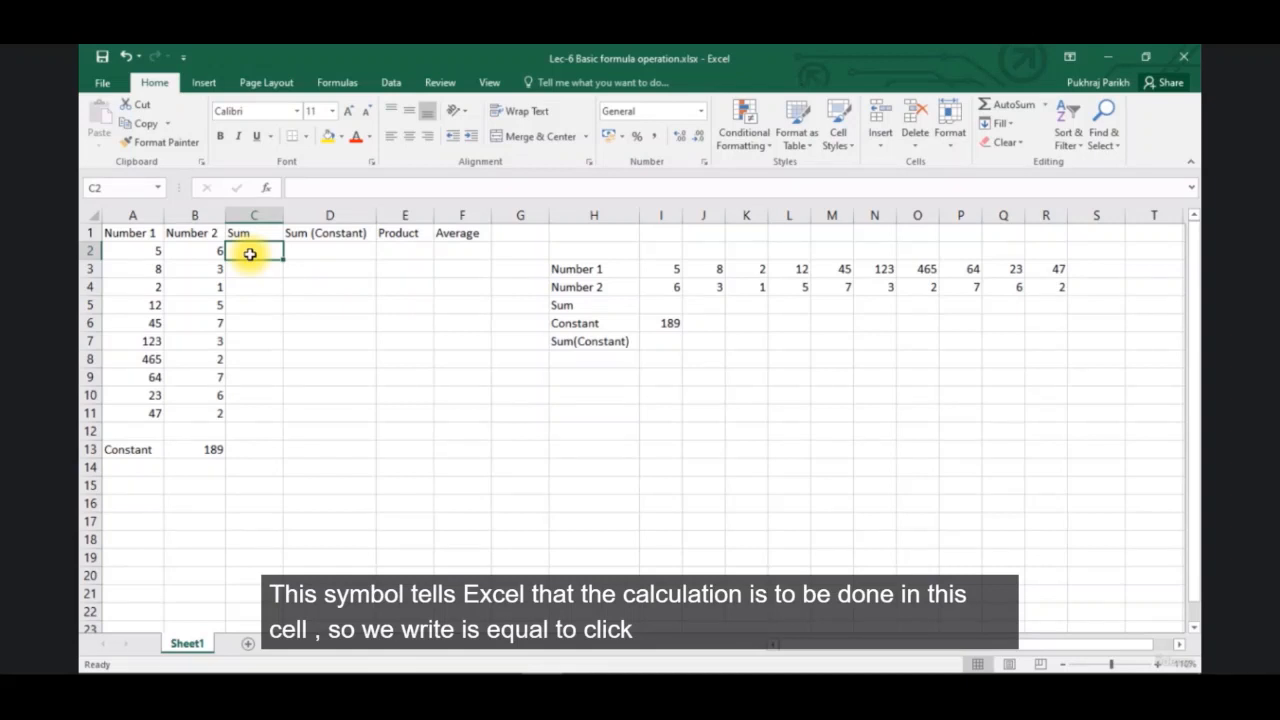
text(=)
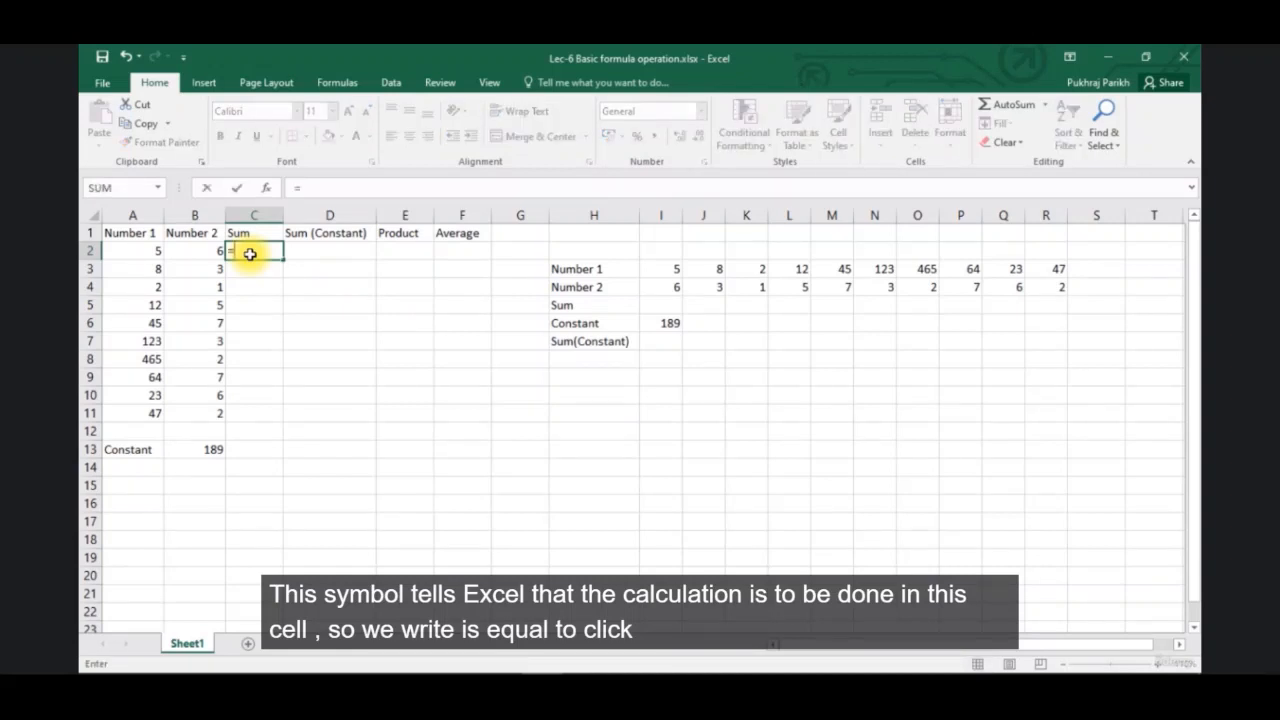
click(143, 251)
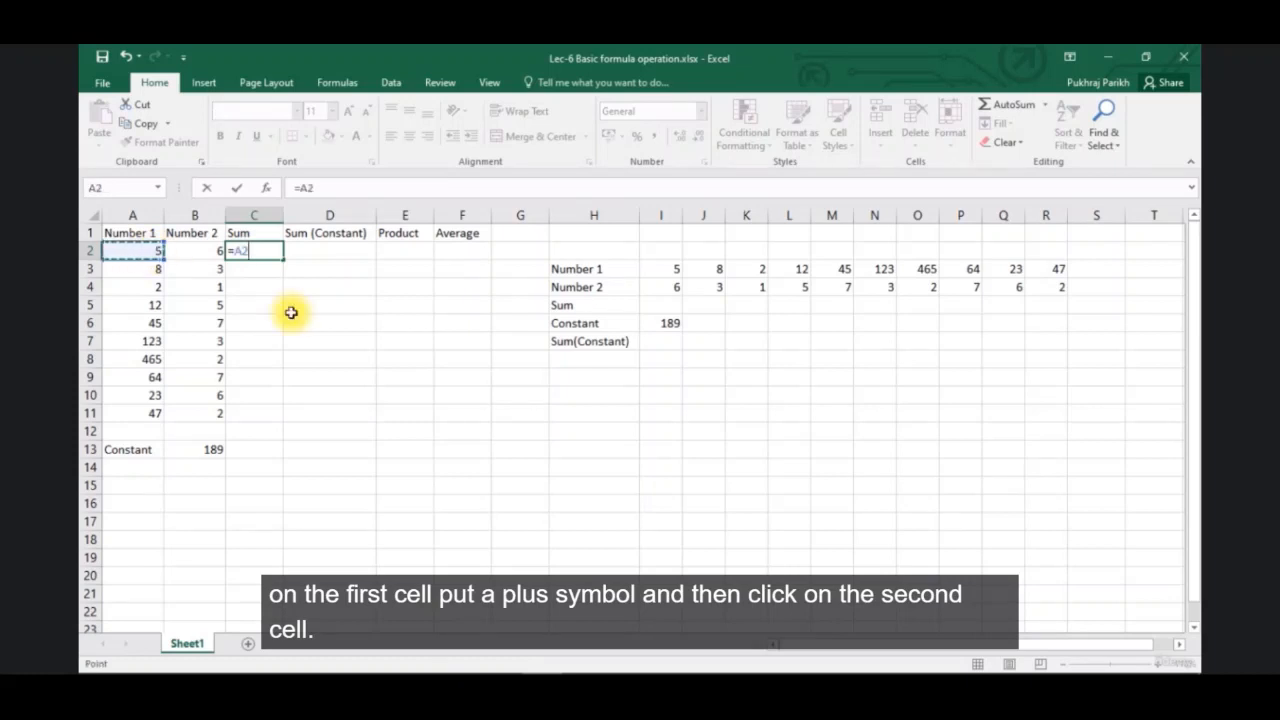
text(+)
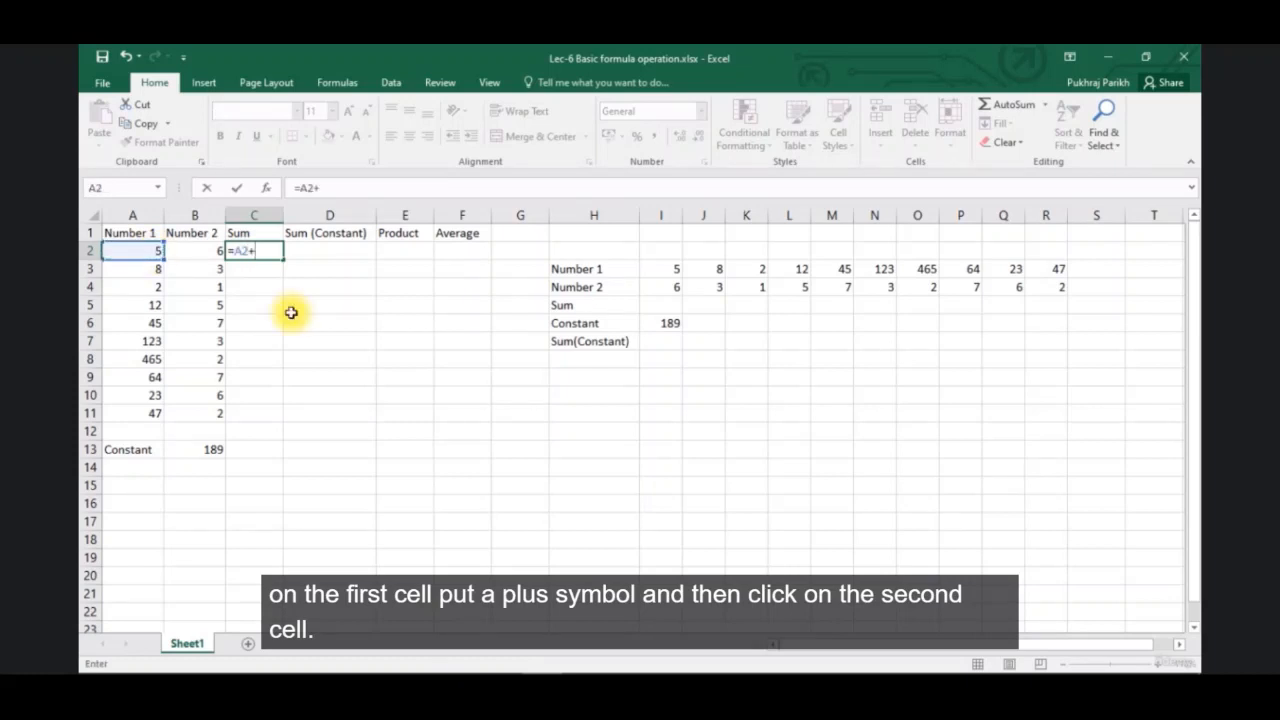
click(197, 257)
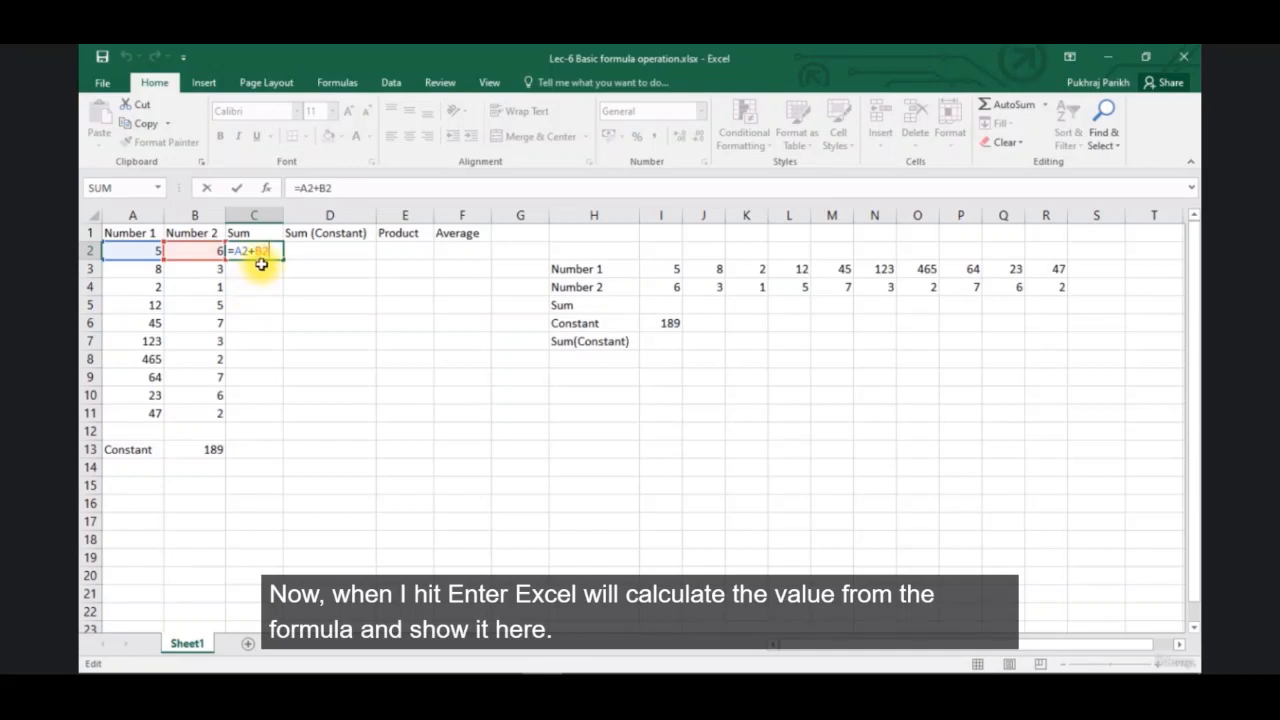
key(Return)
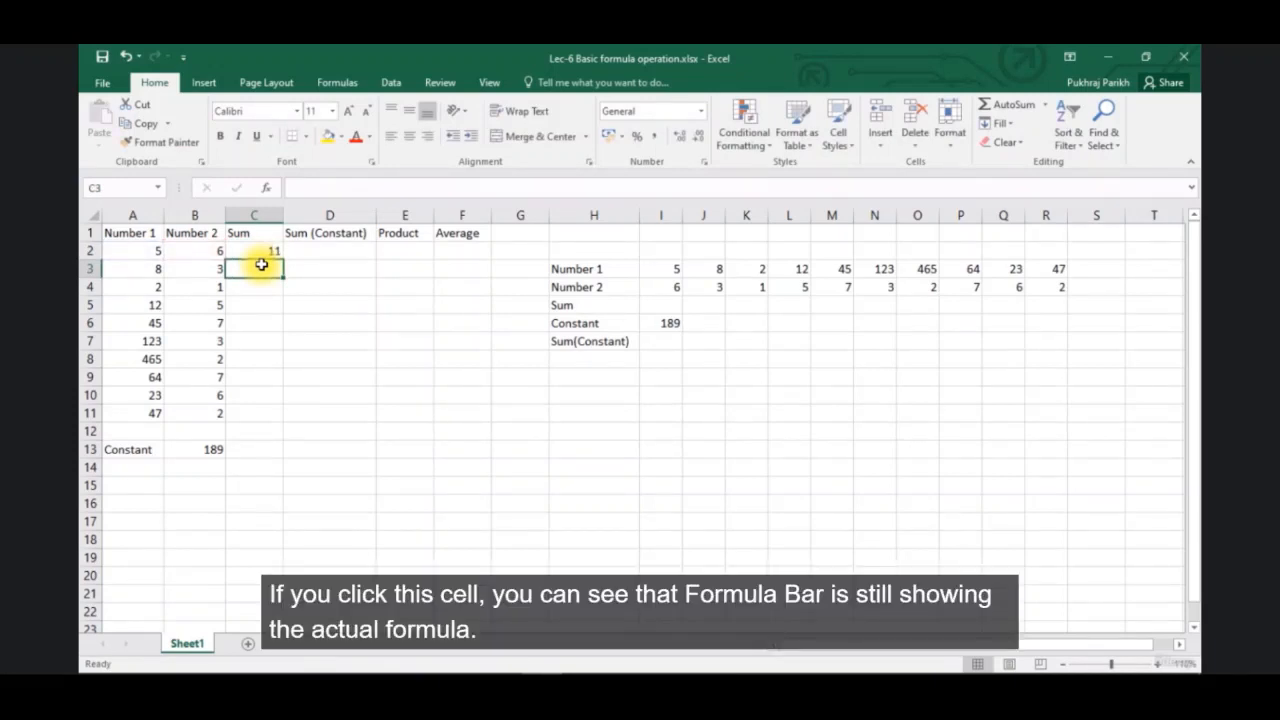
- Inspect the formula in cell C2 and the cells it references without changing it
click(261, 258)
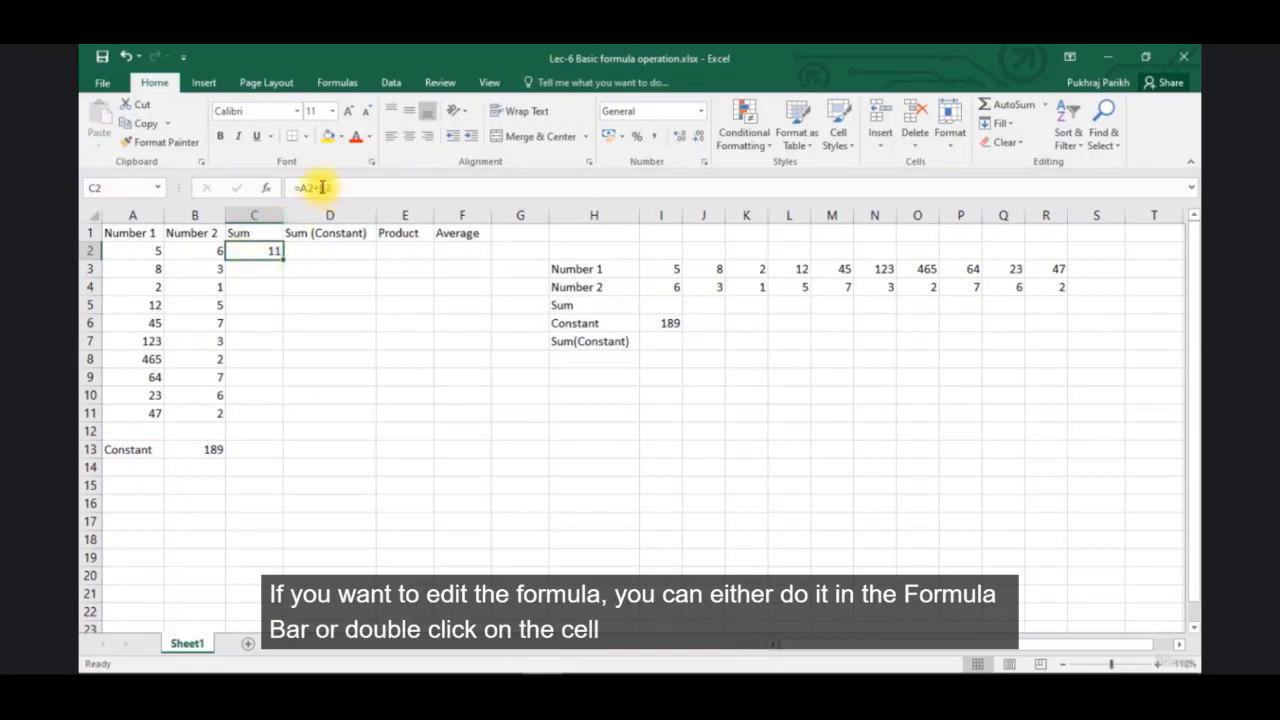
double_click(265, 251)
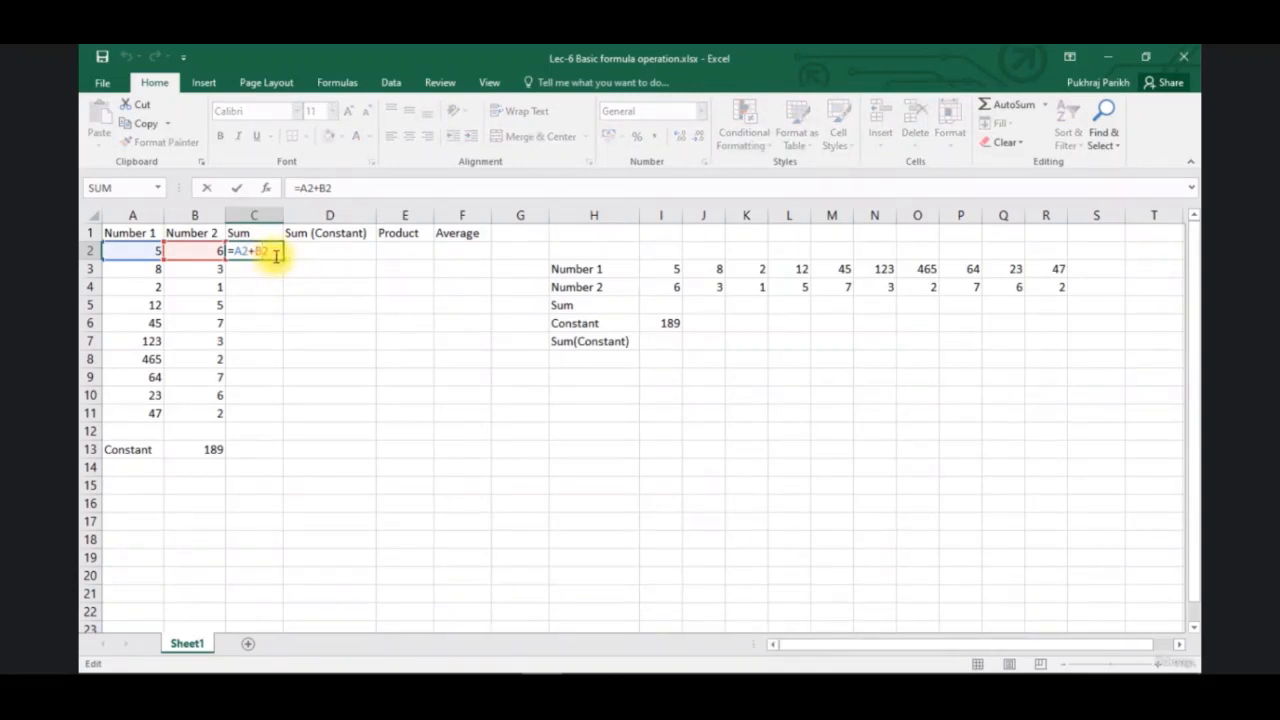
key(Return)
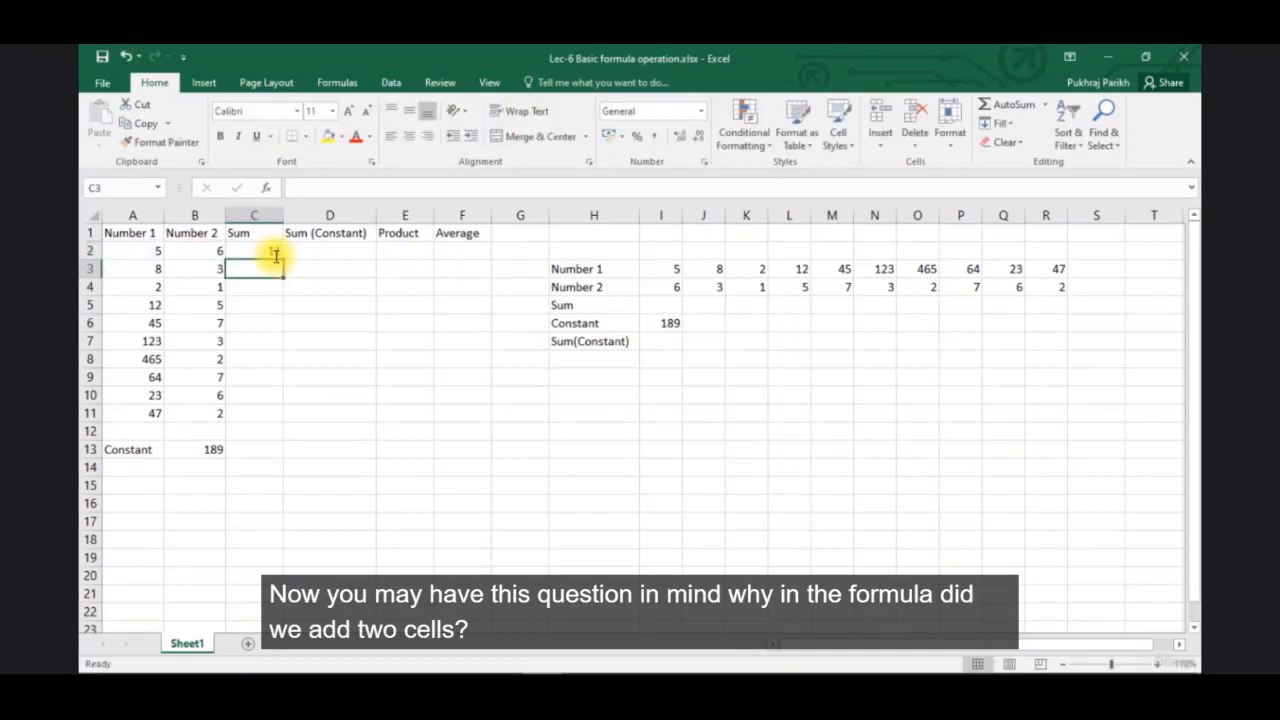
click(276, 255)
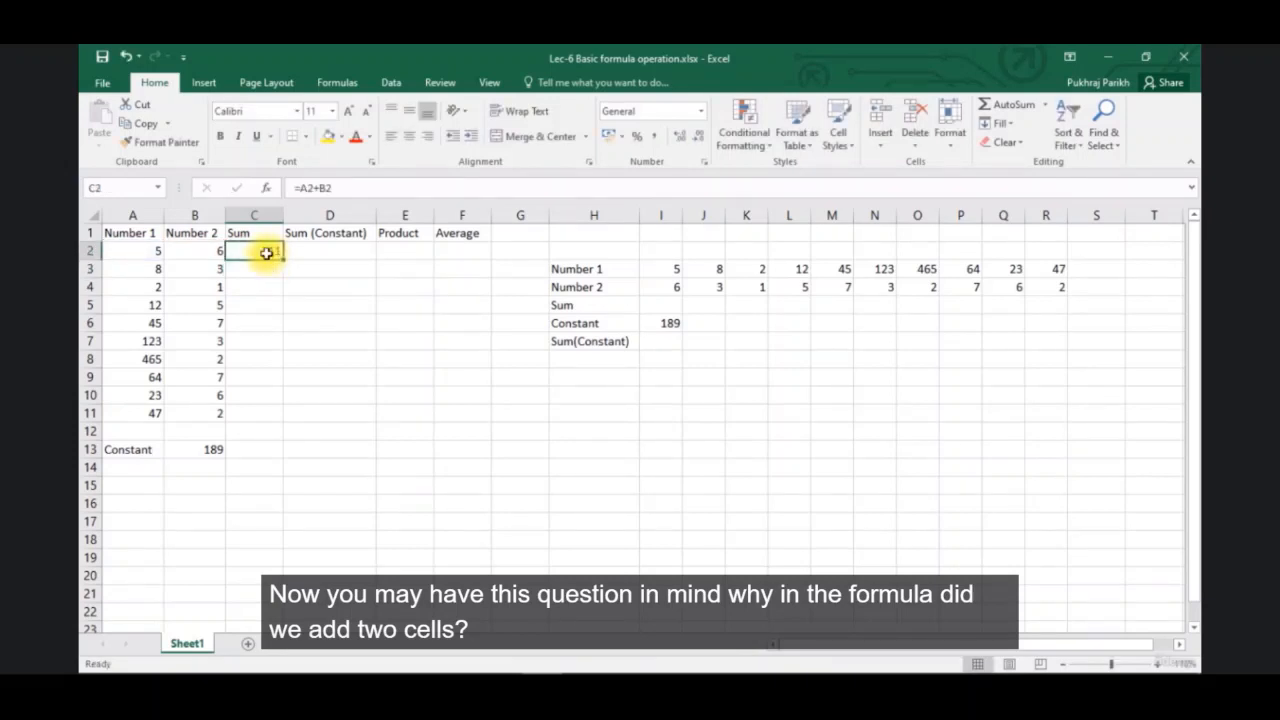
double_click(266, 253)
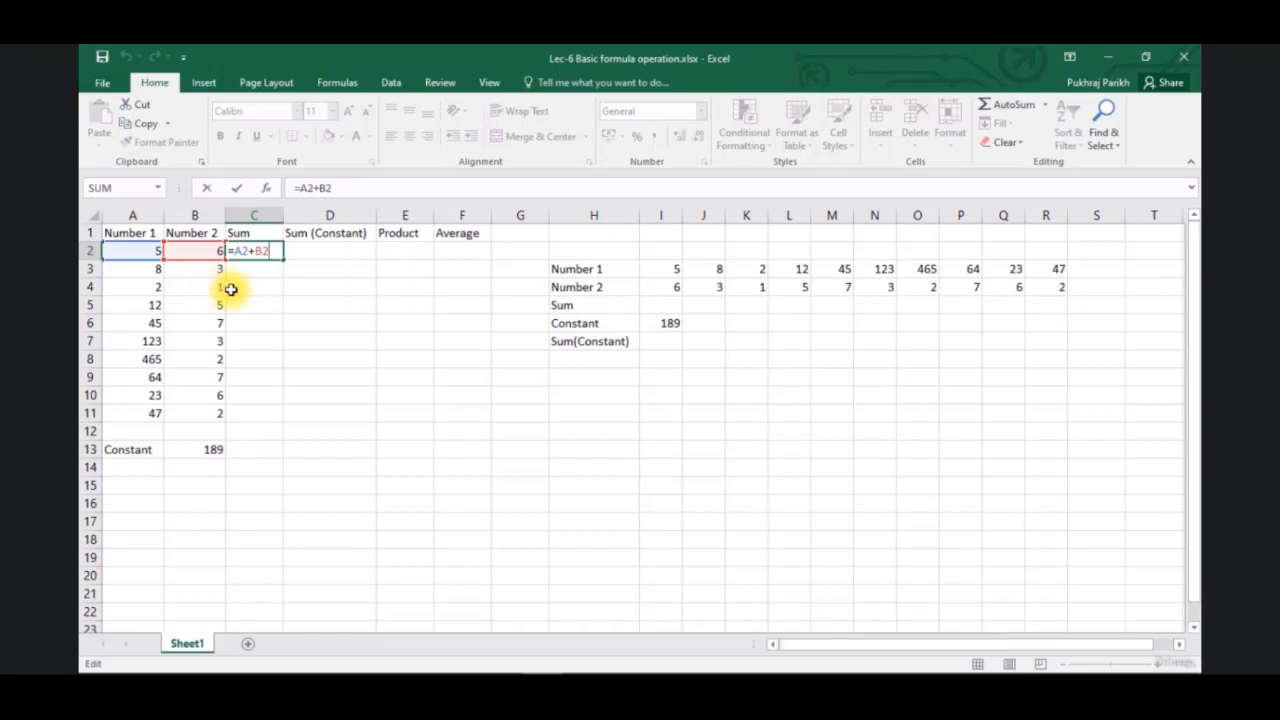
key(ctrl+Return)
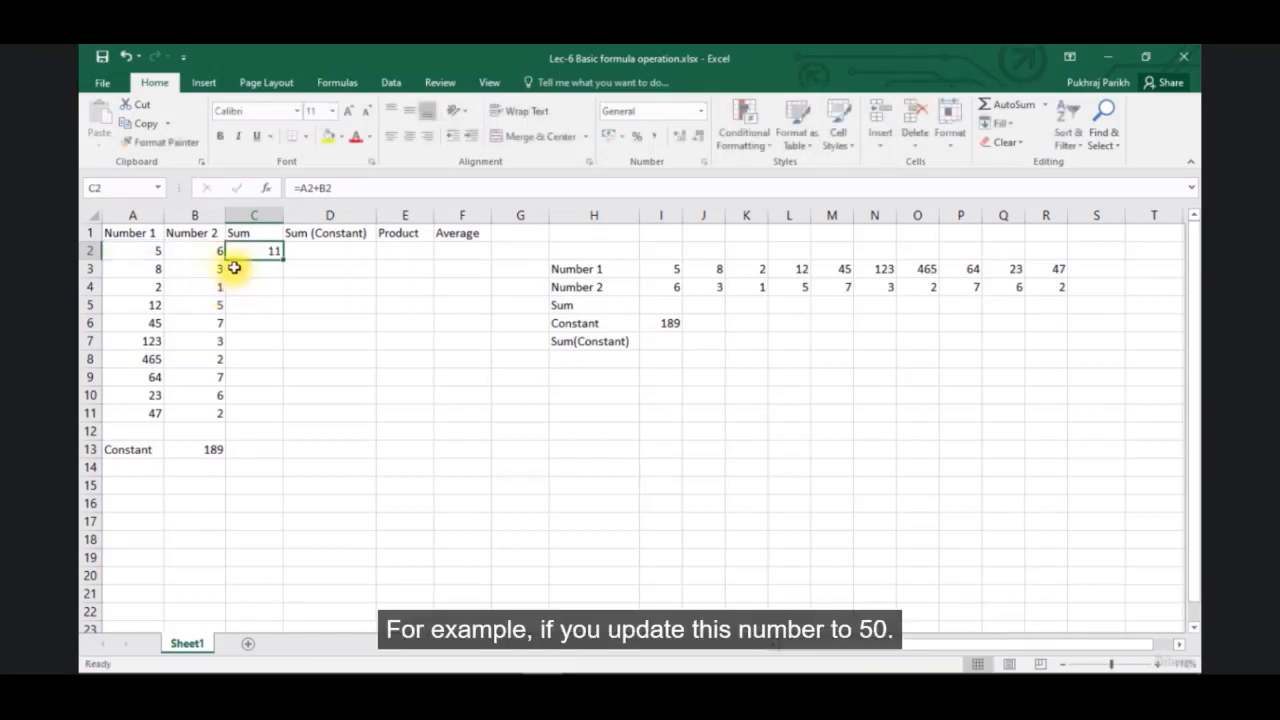
- Change the first Number 1 value in cell A2 to 50
click(158, 251)
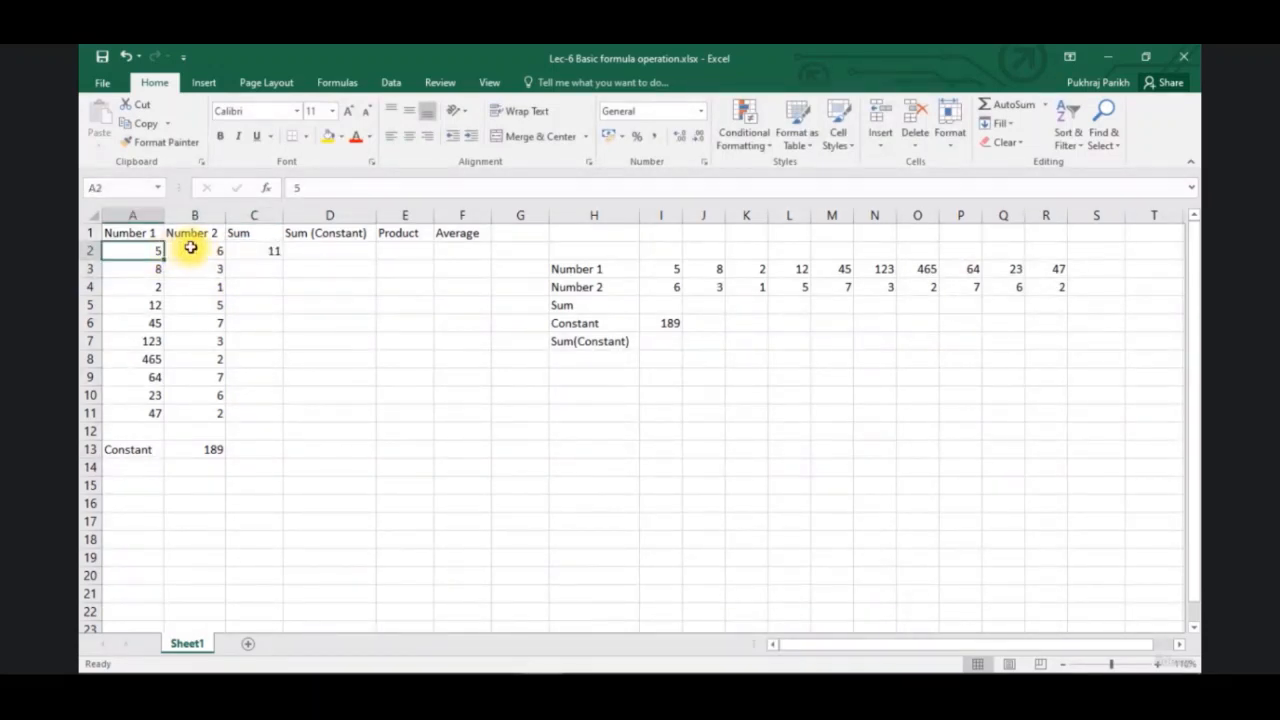
text(50)
key(Return)
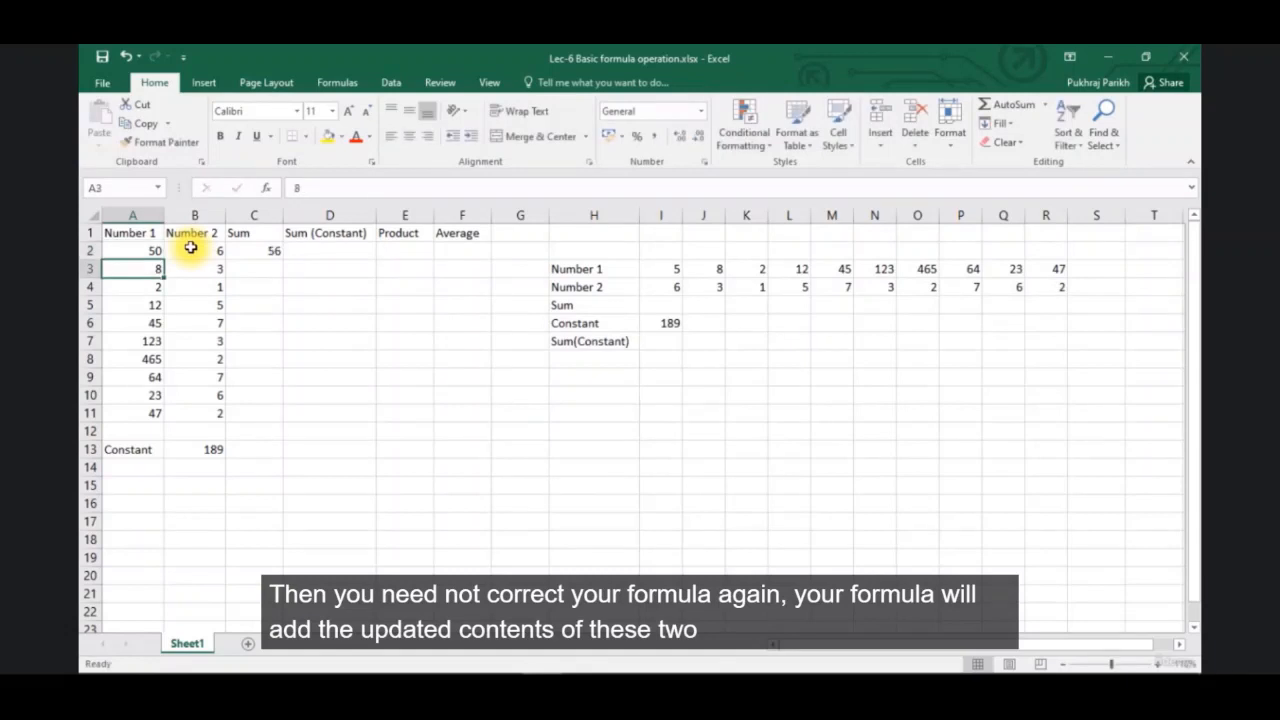
- Fill the sum formula from cell C2 down one row into cell C3
click(246, 268)
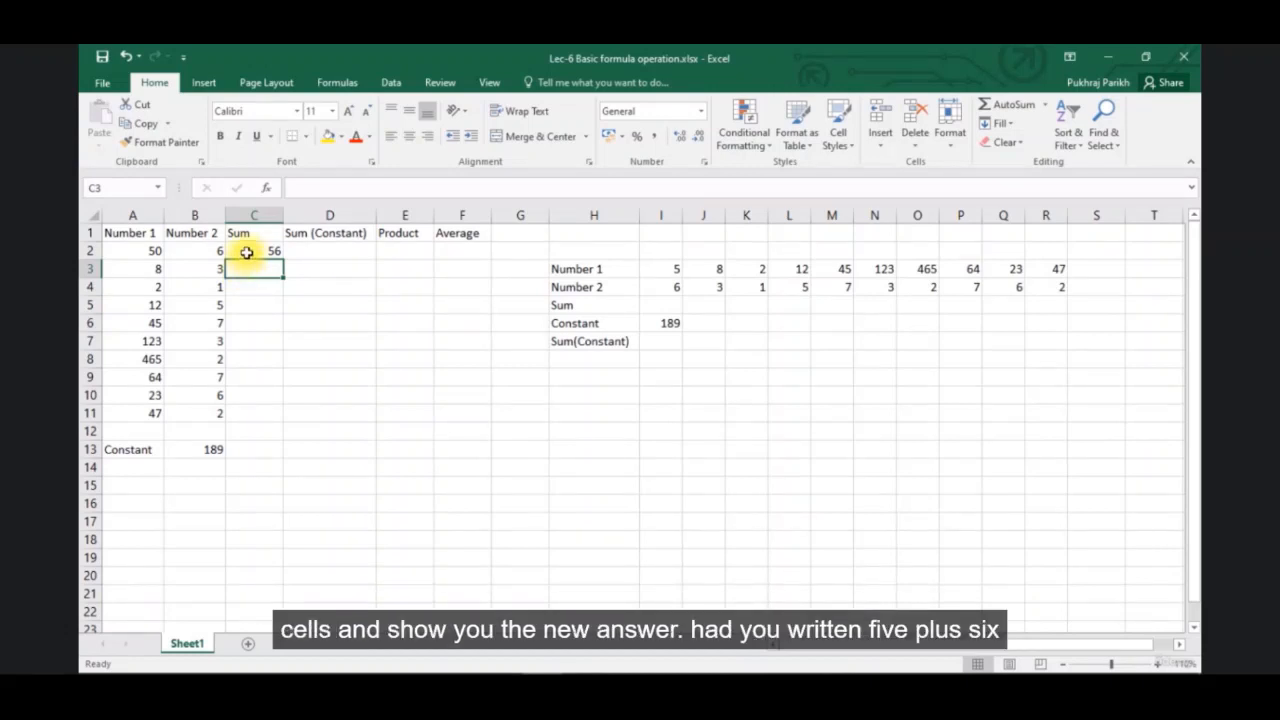
click(246, 251)
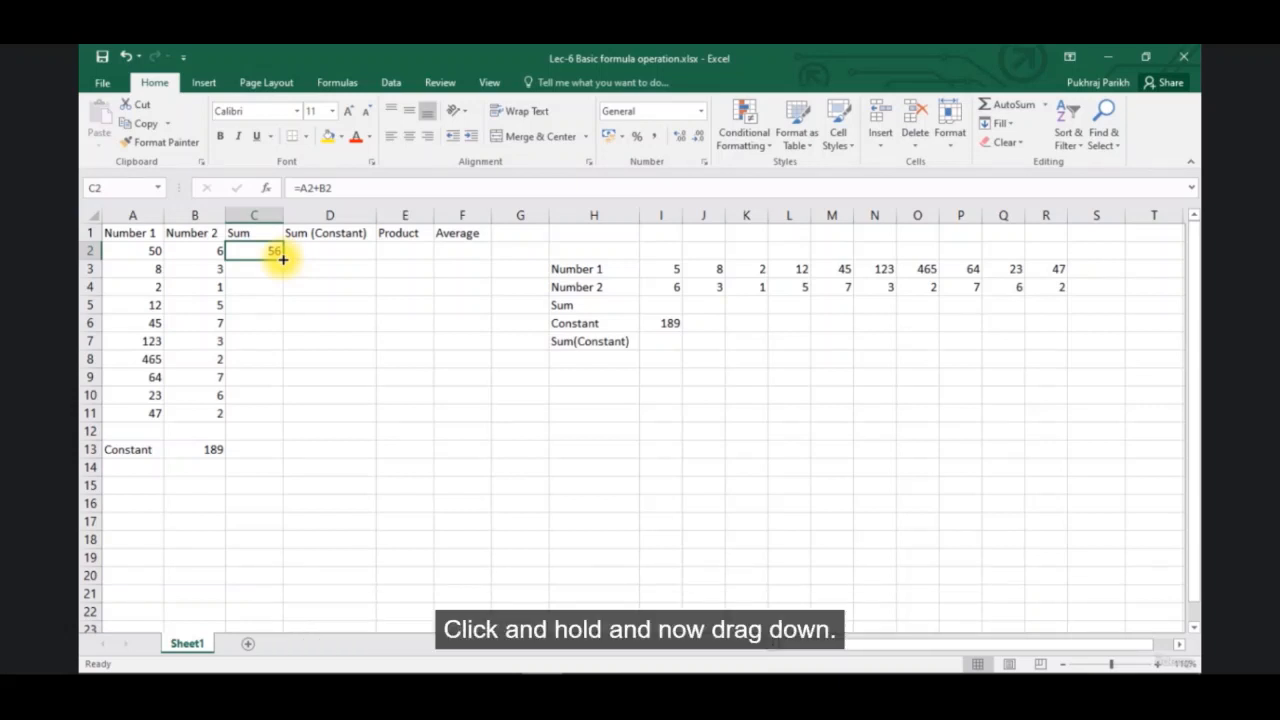
drag(283, 259, 283, 278)
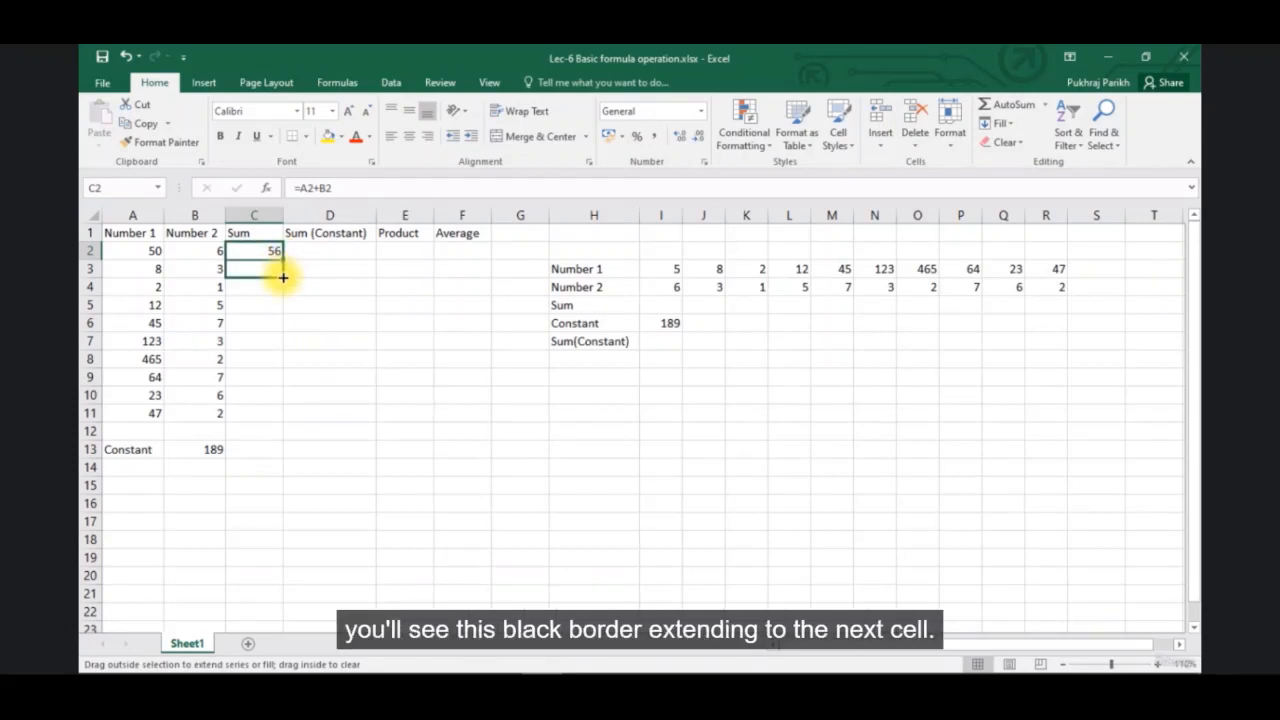
drag(283, 278, 283, 278)
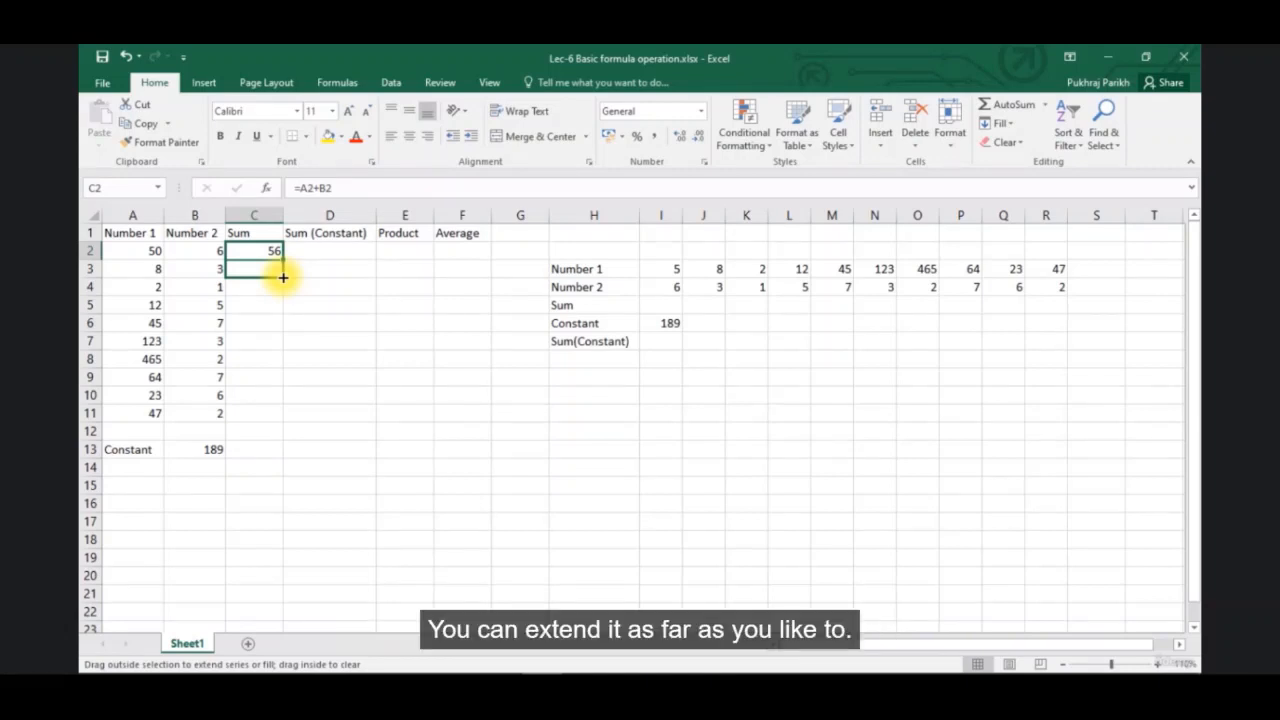
mouse_move(283, 278)
mouse_down()
mouse_move(283, 296)
mouse_move(282, 284)
mouse_up()
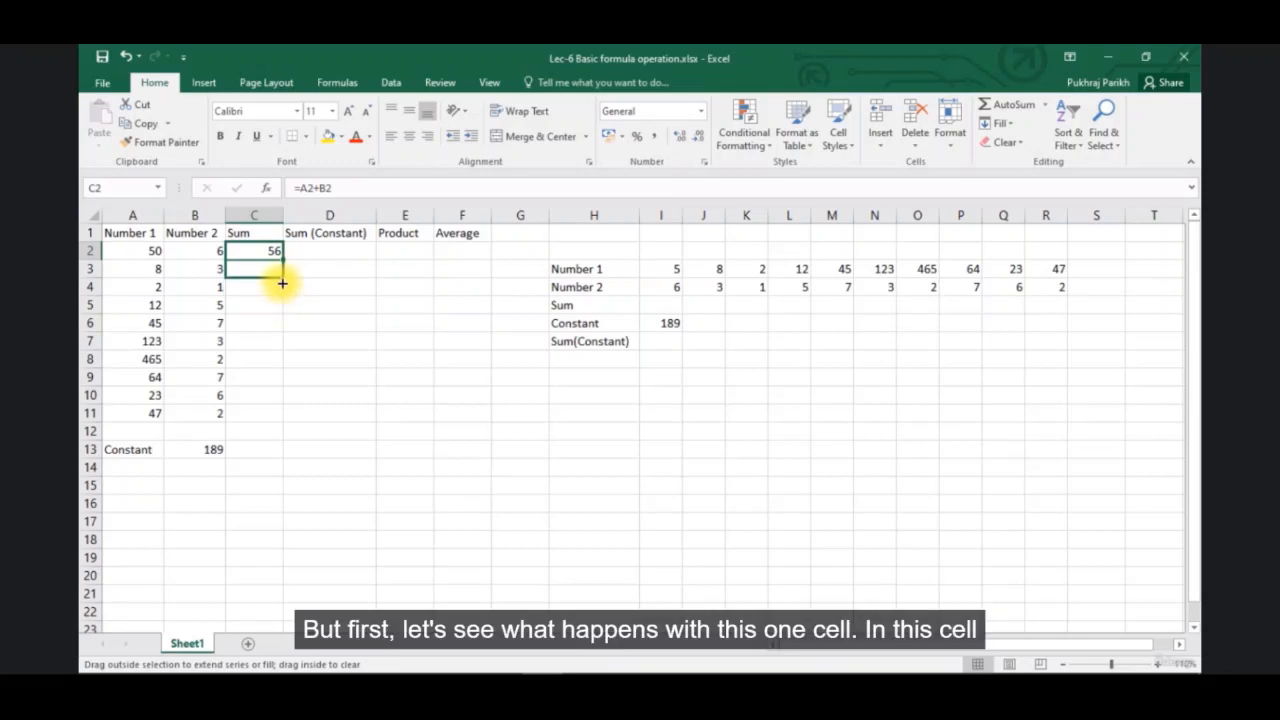
drag(282, 284, 281, 283)
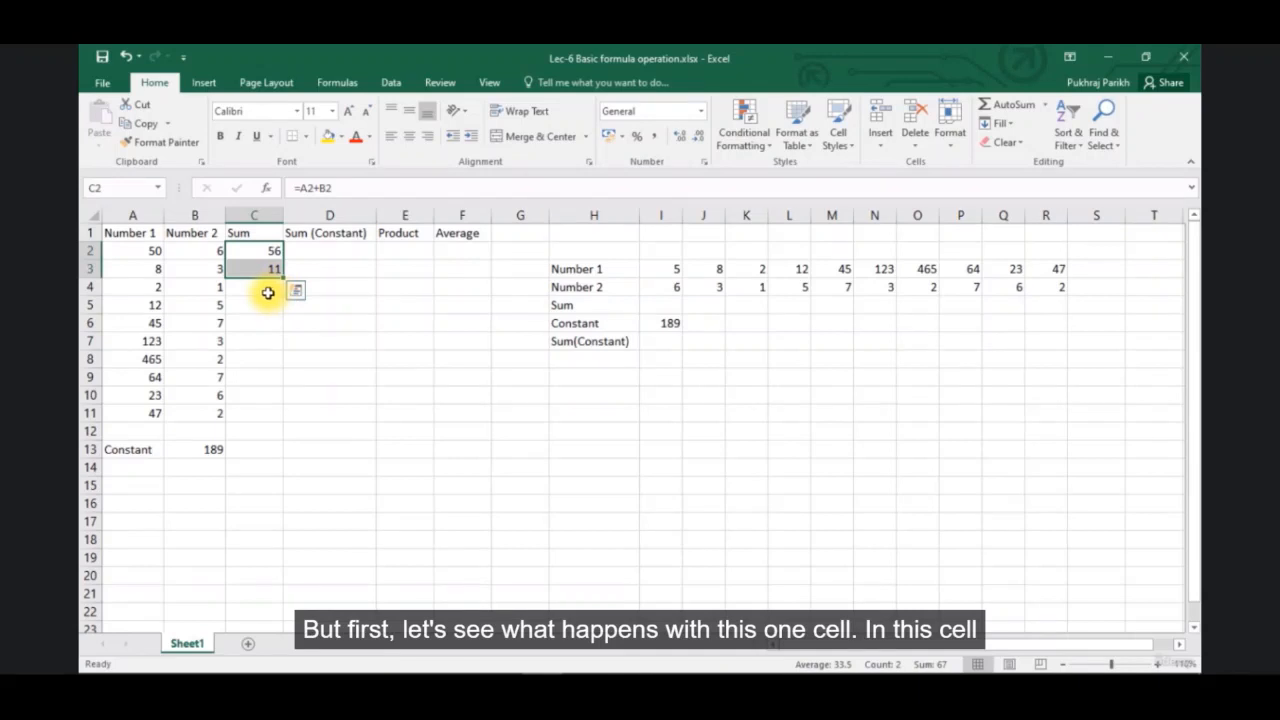
- Inspect the copied formula in cell C3 and the row 3 cells it references
click(265, 271)
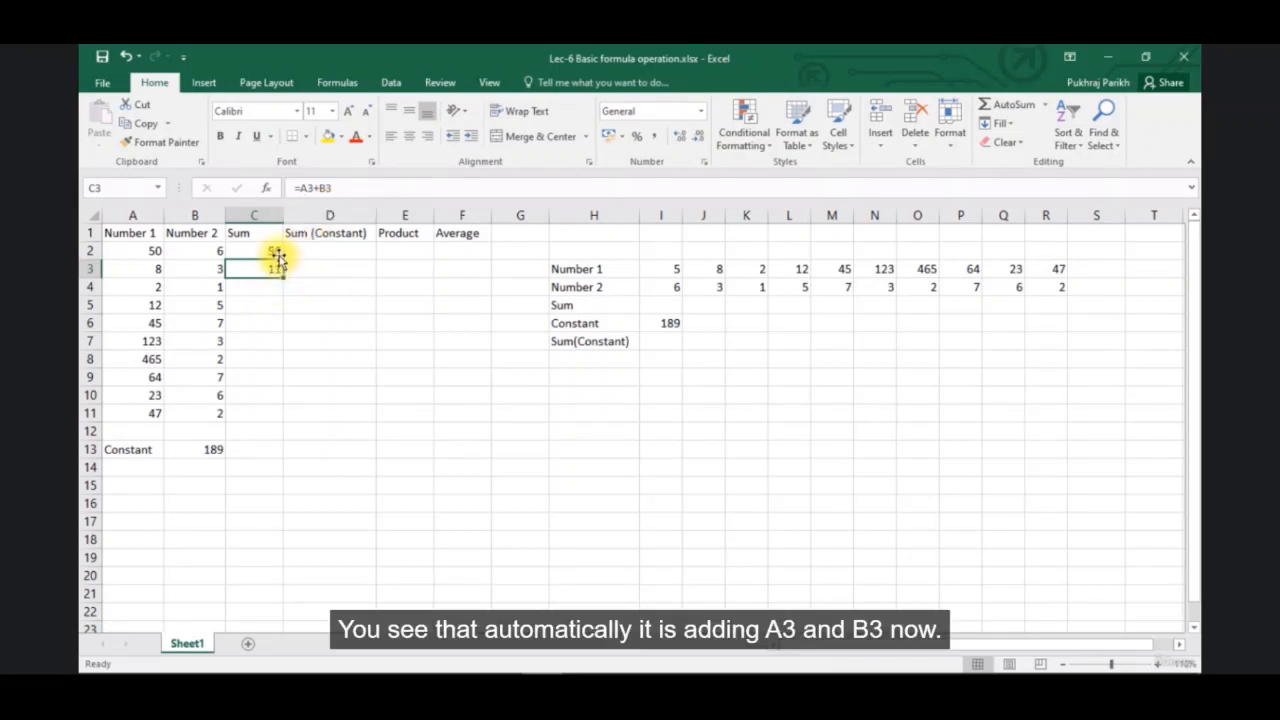
click(157, 268)
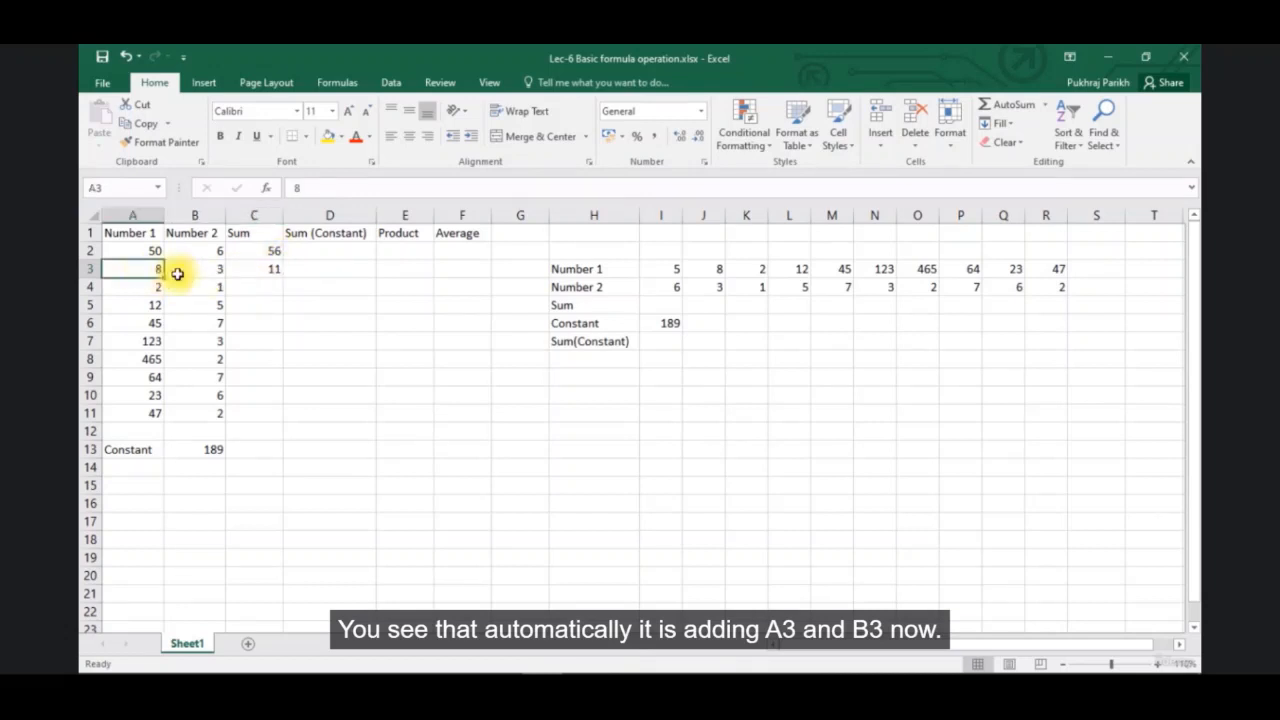
click(247, 270)
double_click(247, 270)
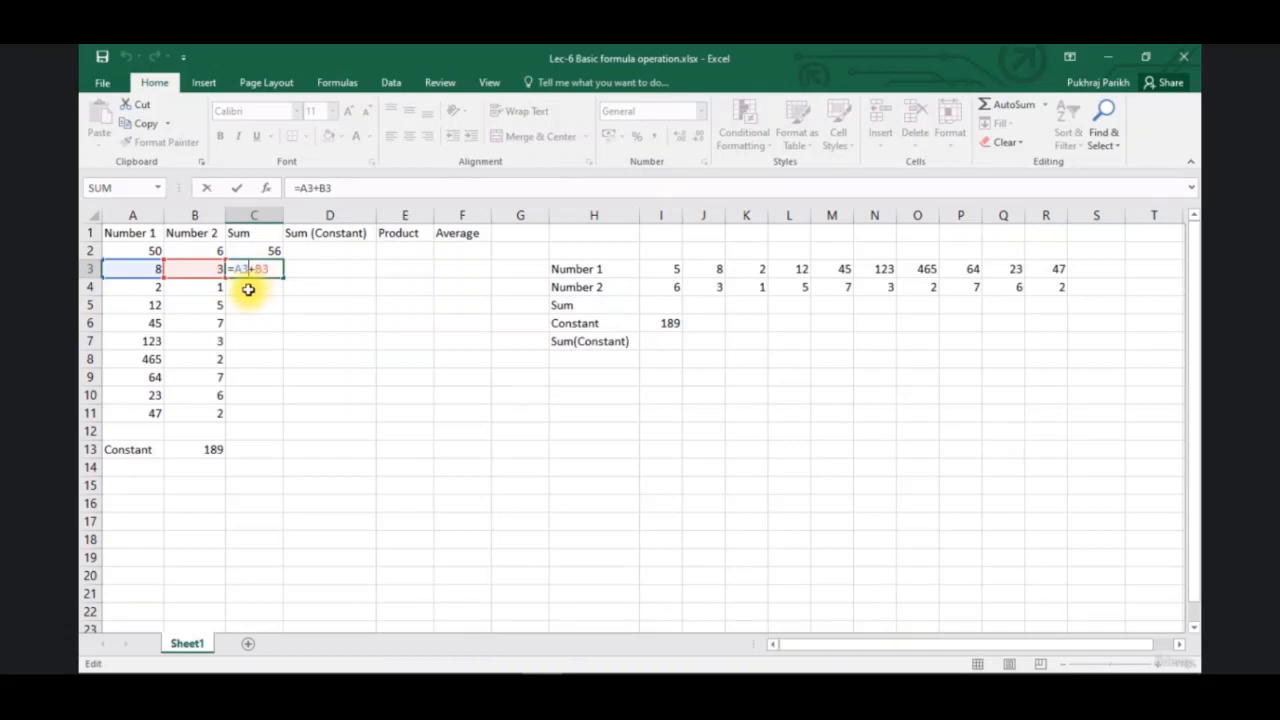
key(ctrl+Return)
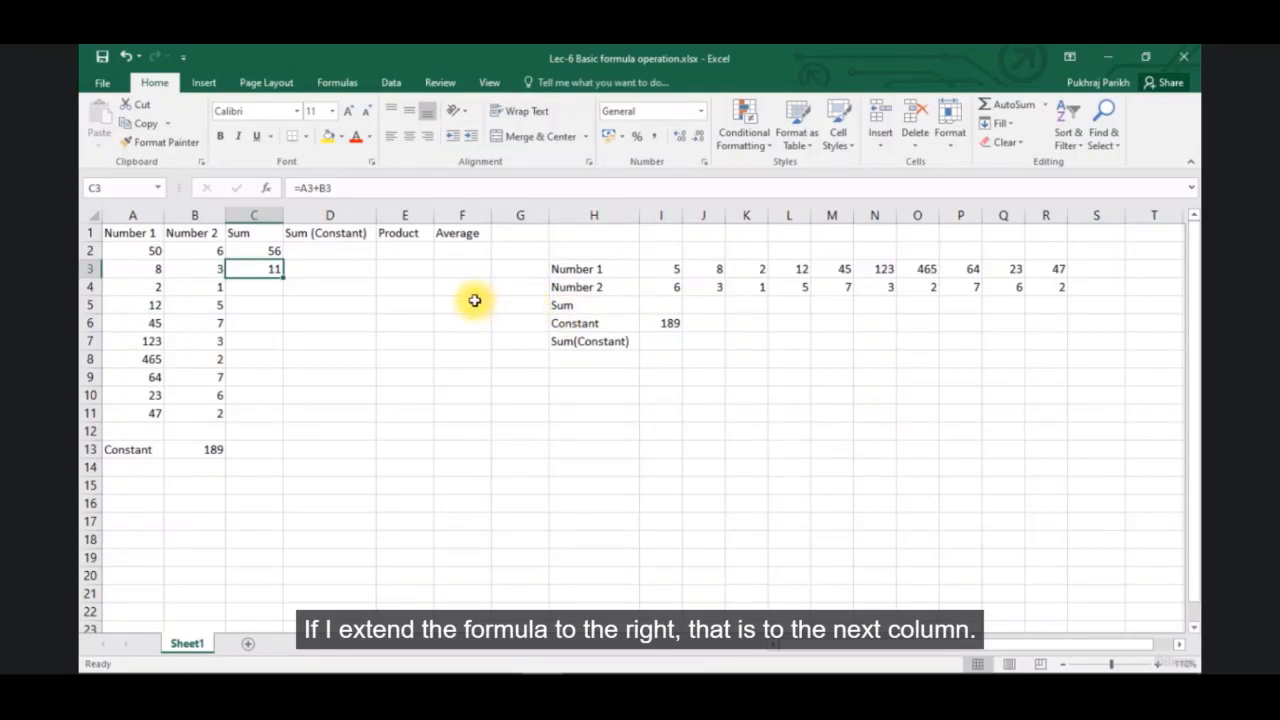
- Enter the formula =I3+I4 in cell I5, the first Sum cell of the horizontal table
click(661, 305)
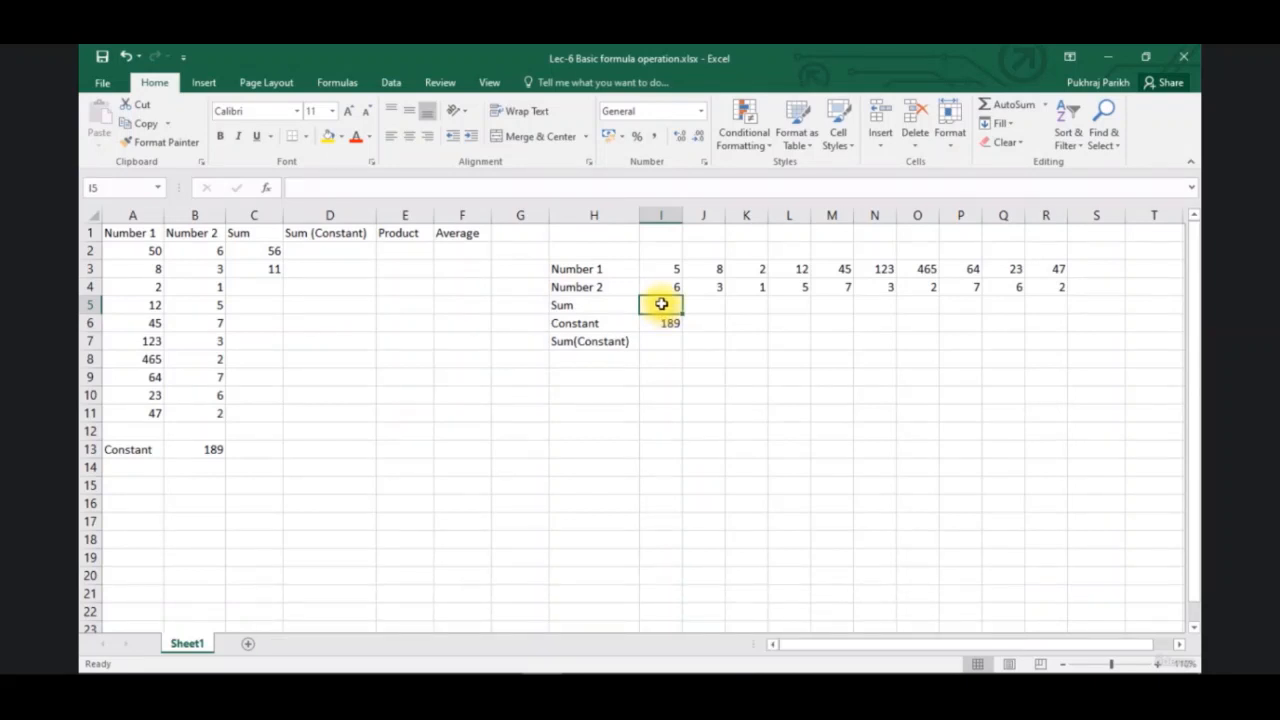
text(=)
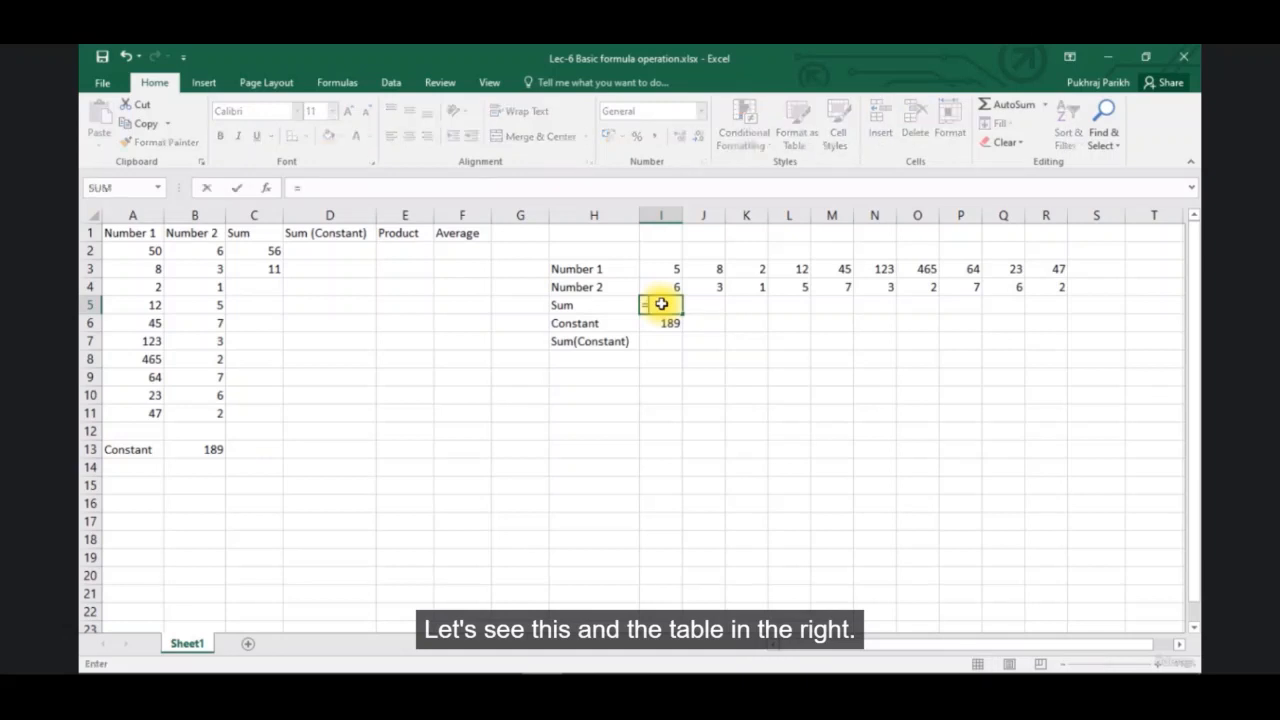
click(670, 272)
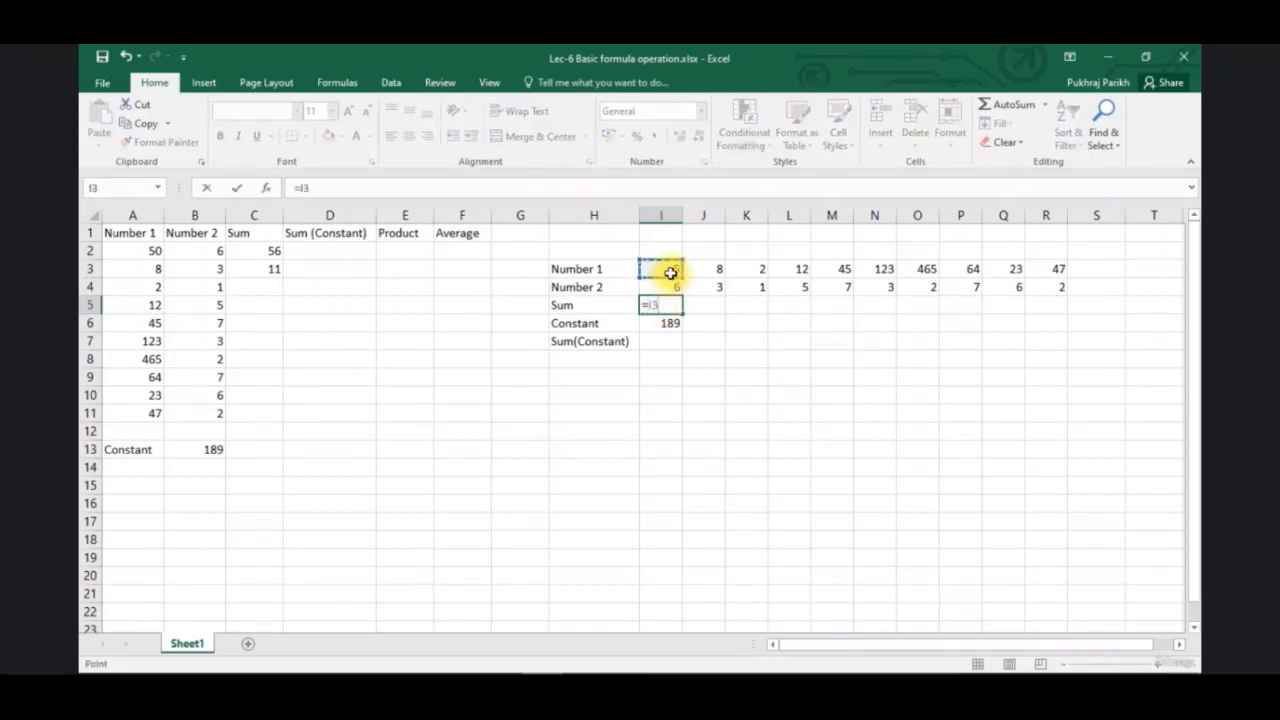
text(+)
click(677, 289)
key(Return)
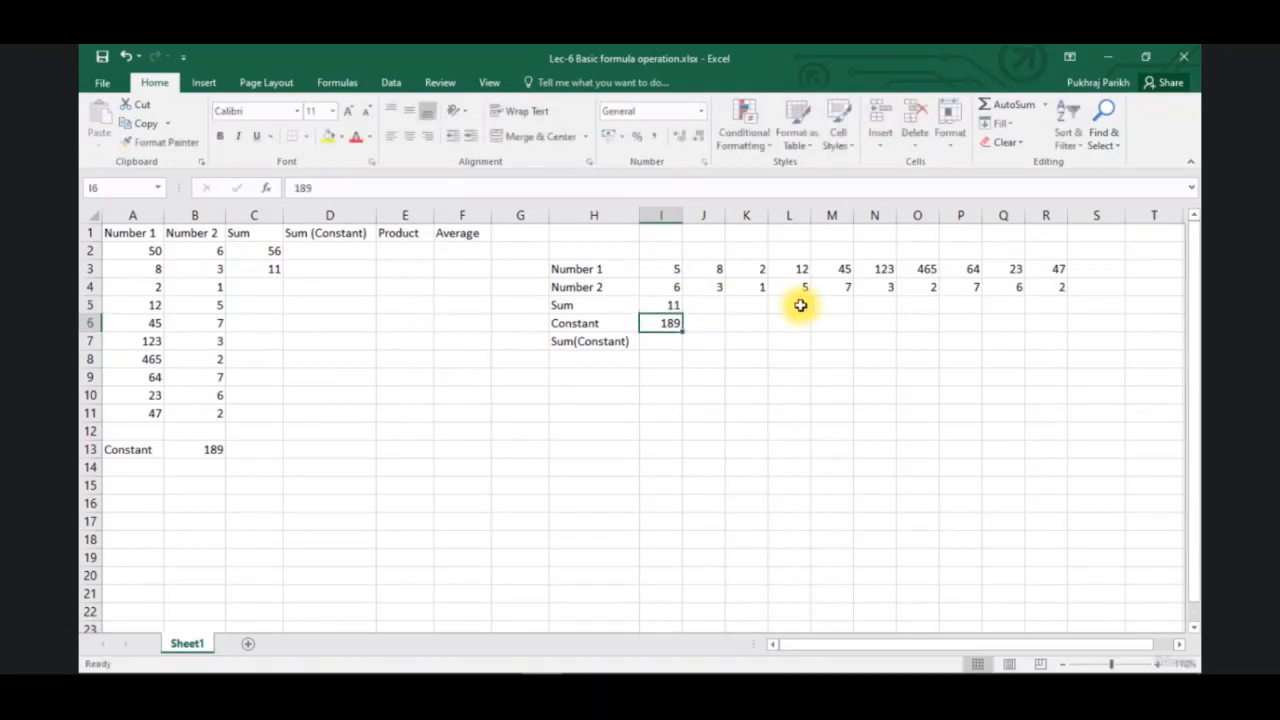
- Fill the sum formula from cell I5 across into cell J5 and inspect the cells the copied formula references
click(660, 306)
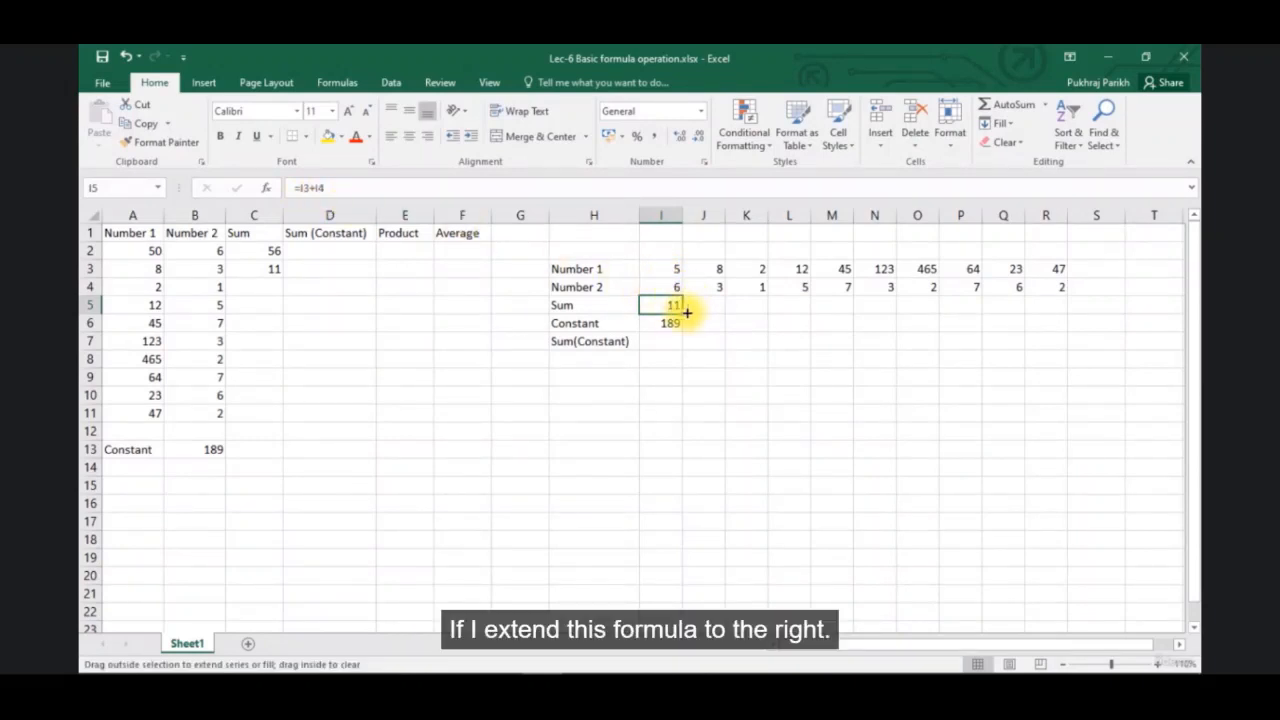
drag(687, 313, 716, 307)
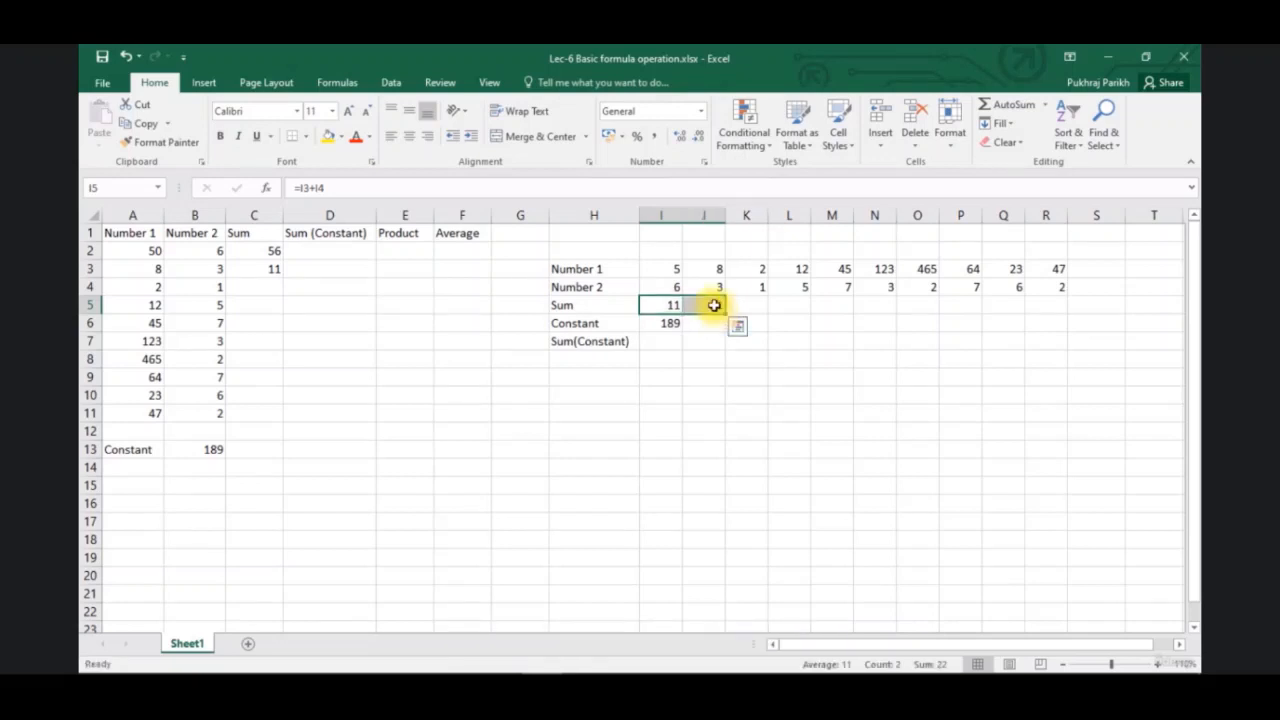
click(713, 305)
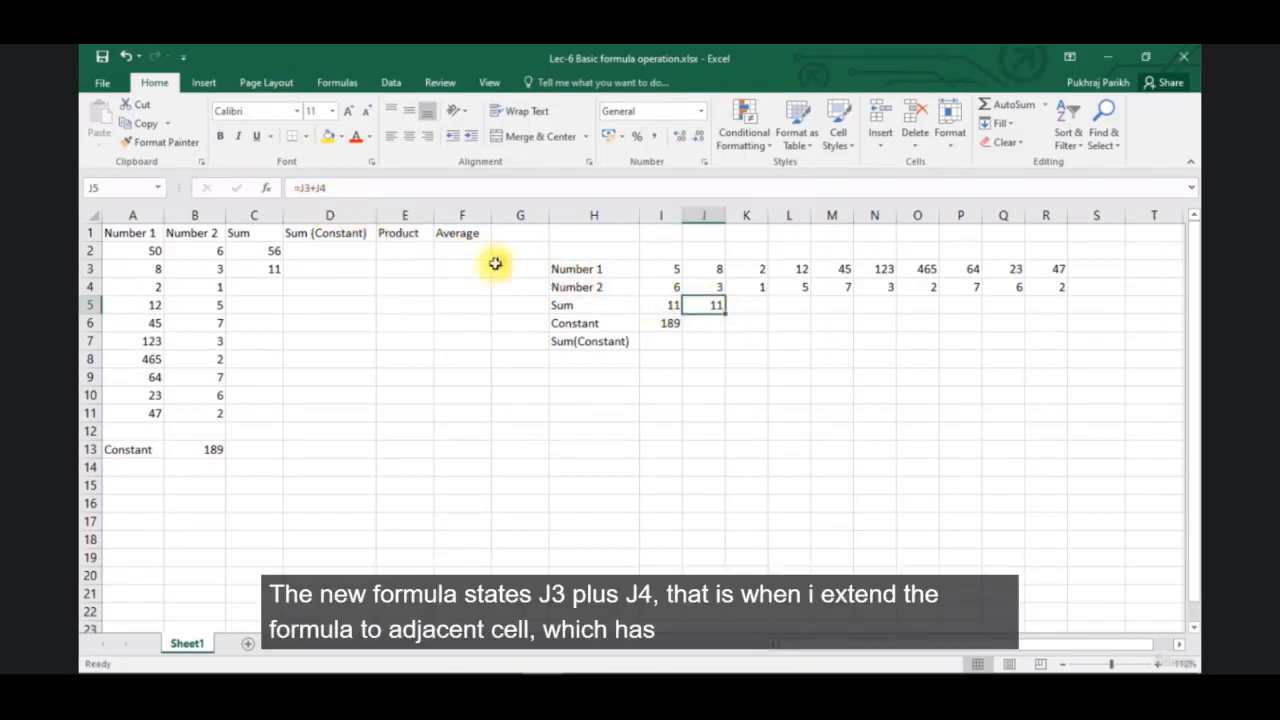
double_click(717, 306)
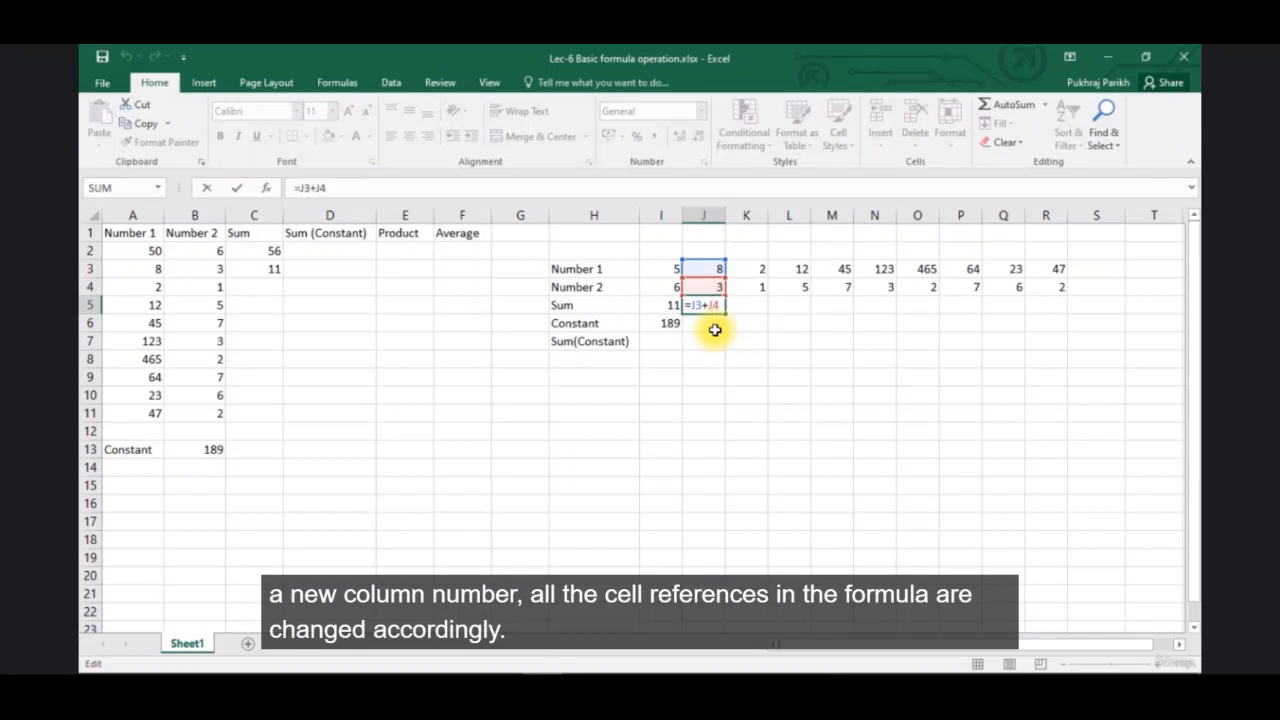
click(660, 359)
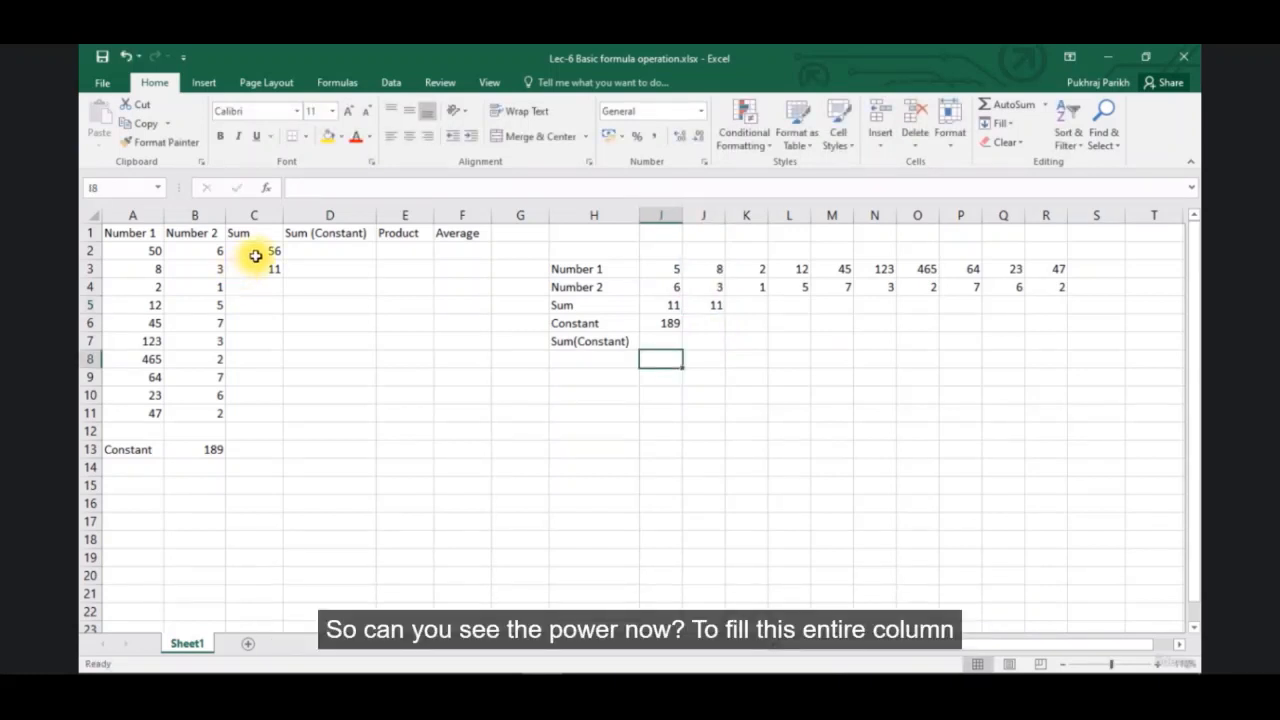
- Fill the sum formula from C2 down to C11, and the horizontal table's sum formula from I5 across to R5
drag(257, 251, 263, 266)
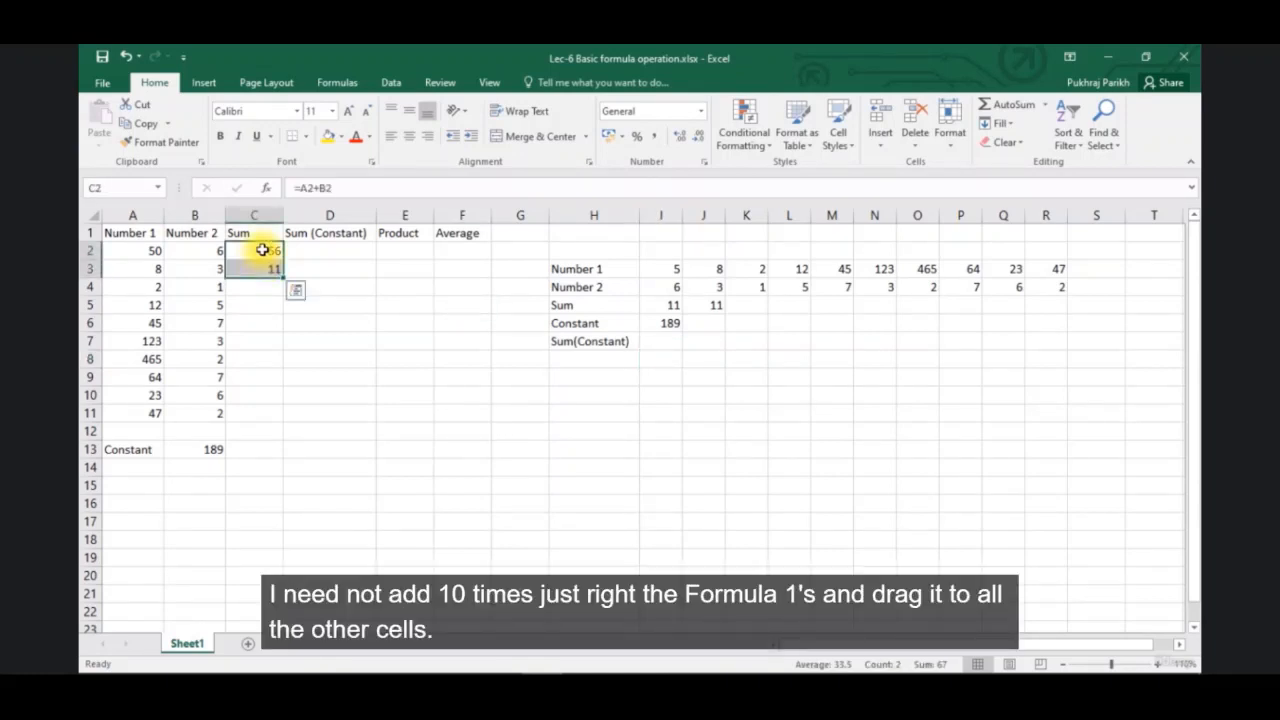
click(262, 250)
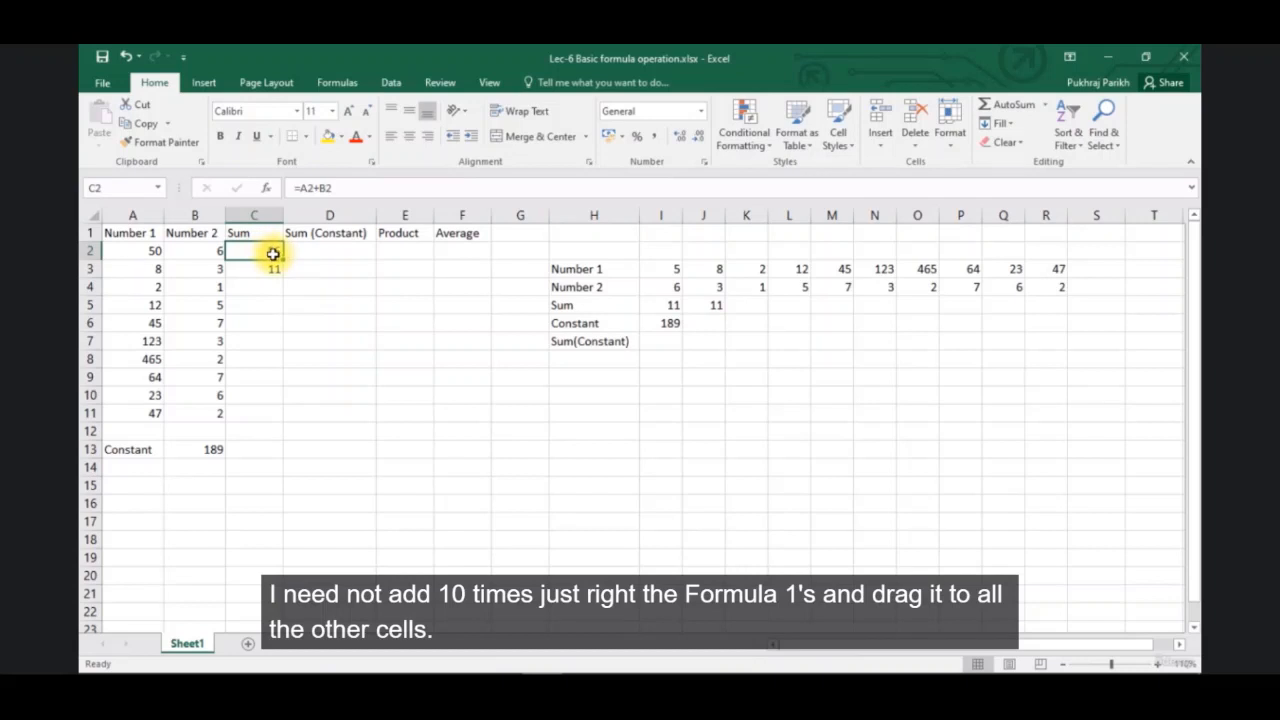
drag(280, 257, 287, 419)
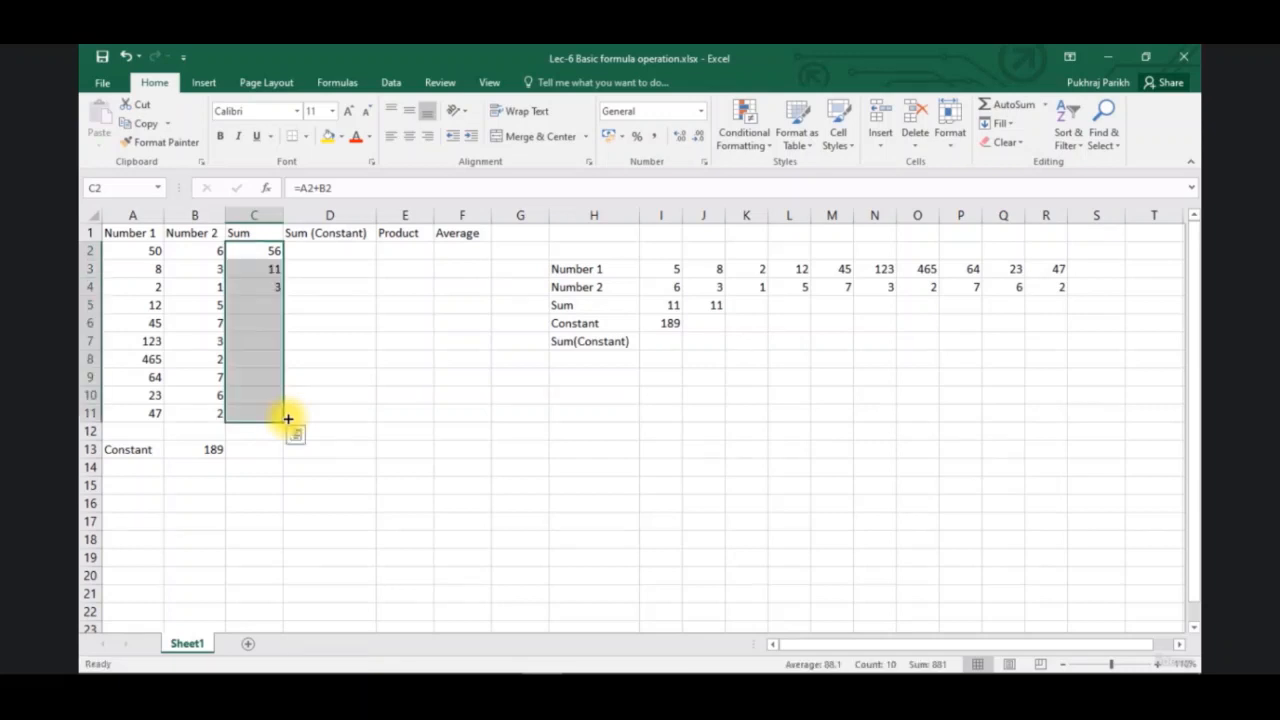
click(672, 305)
drag(698, 313, 1058, 305)
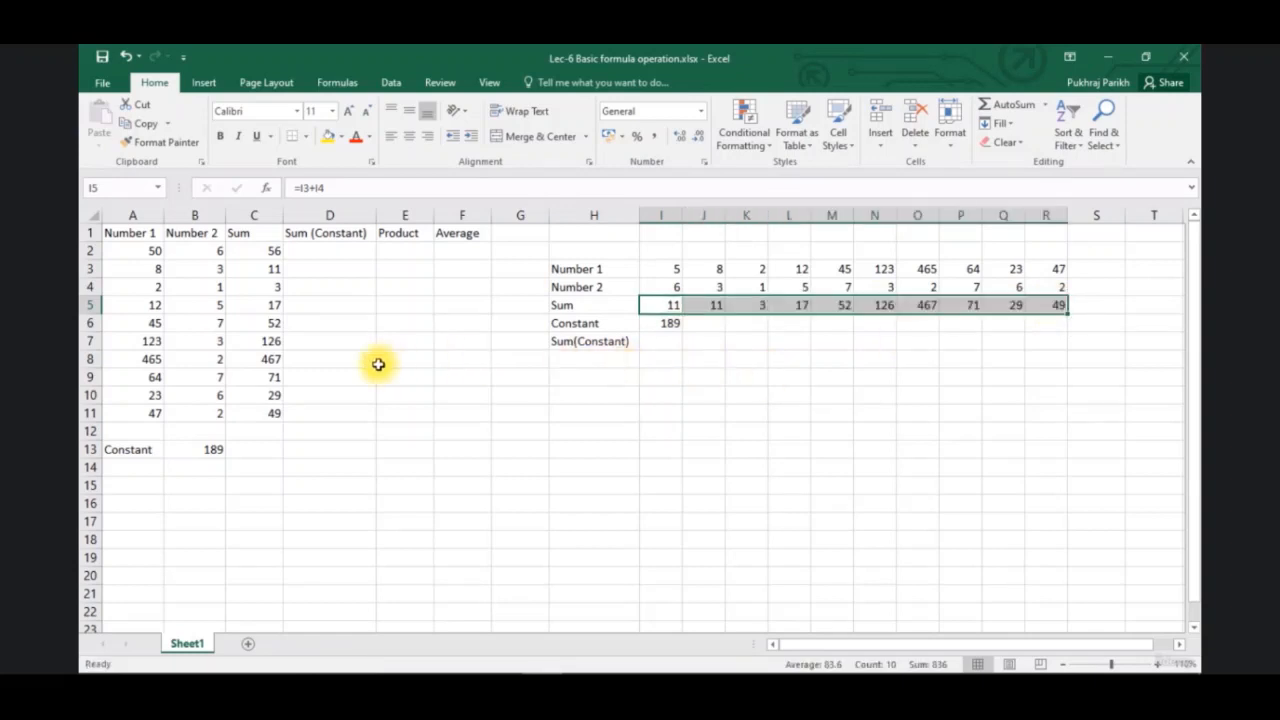
- Enter the formula =A2+B2+B13 in cell D2, the first Sum (Constant) cell
click(365, 324)
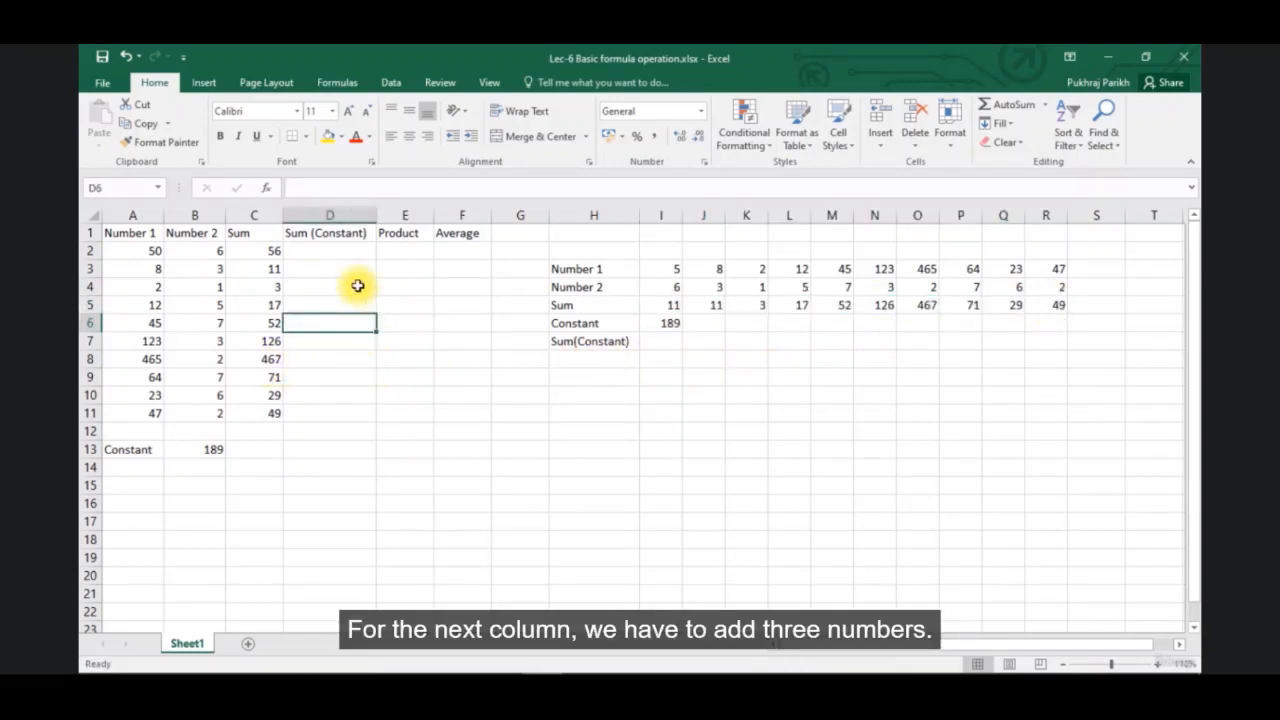
click(344, 256)
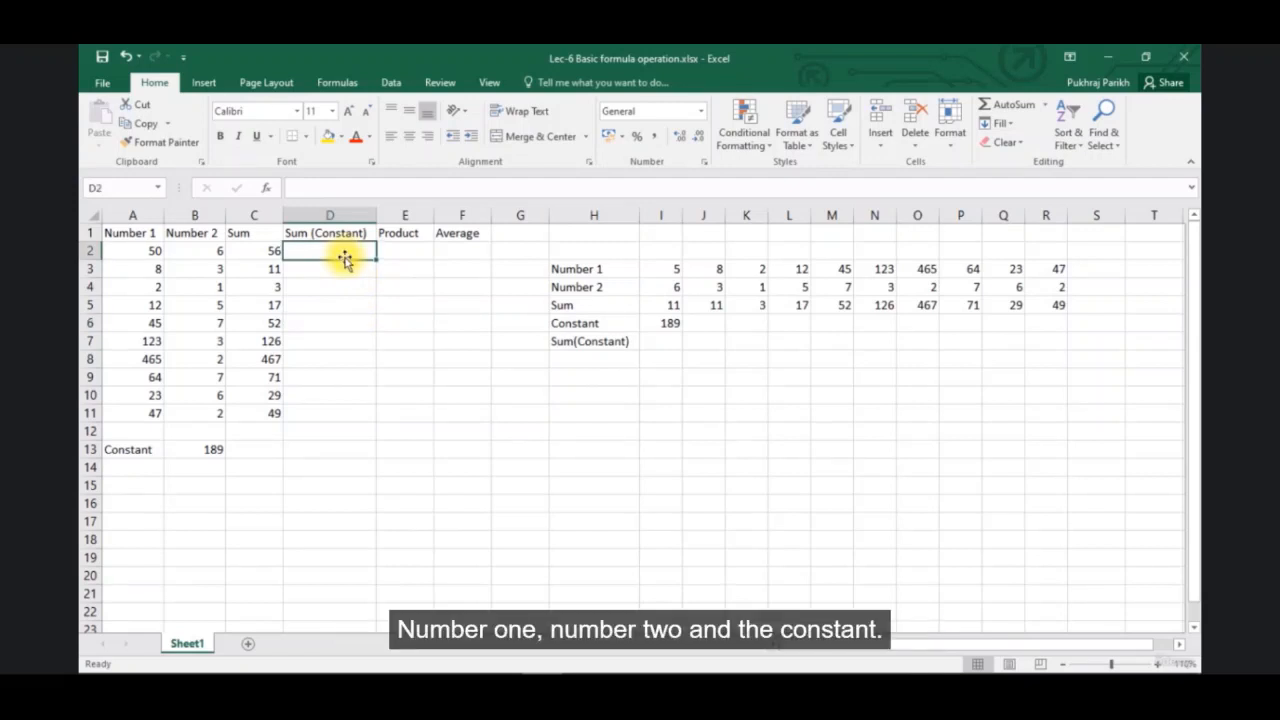
text(=)
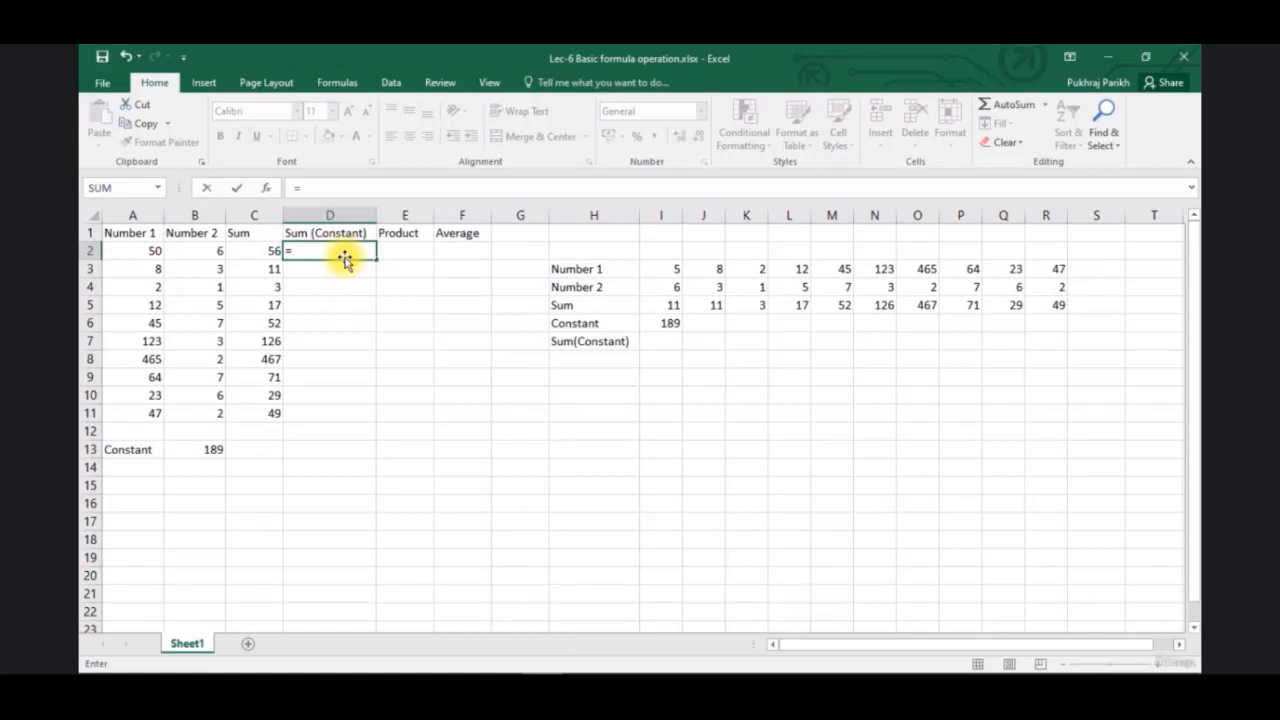
click(145, 253)
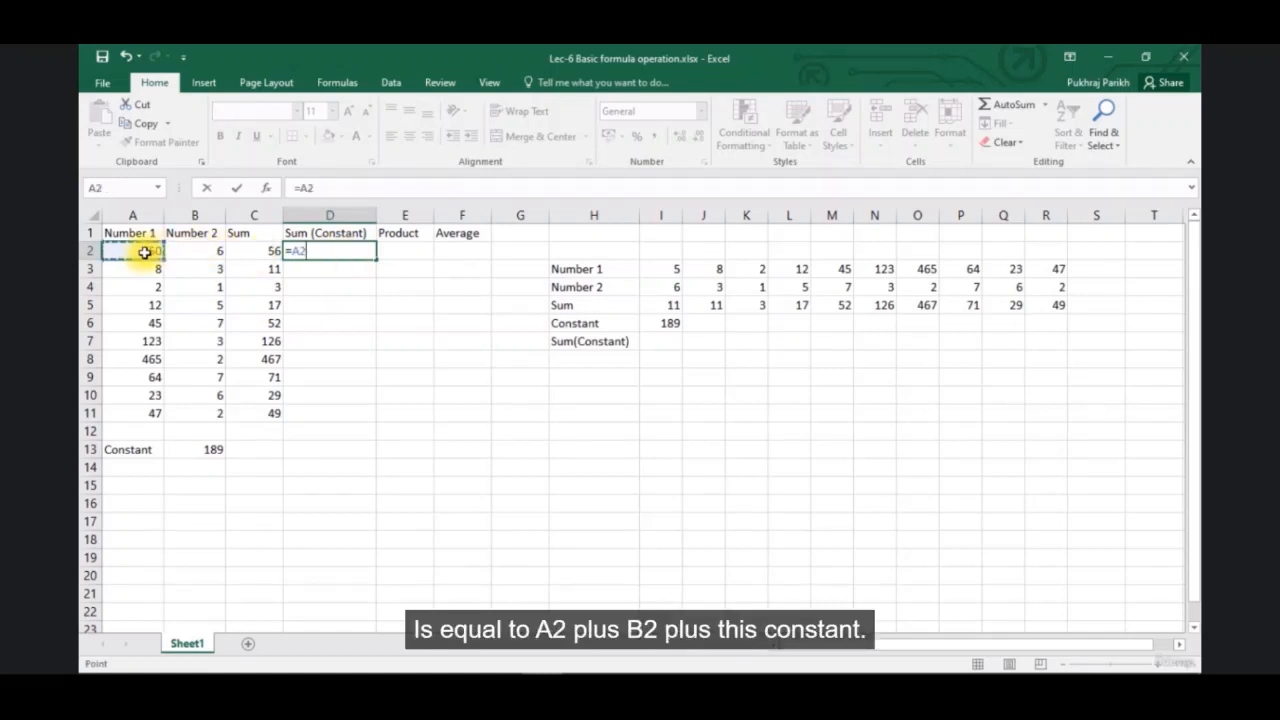
text(+)
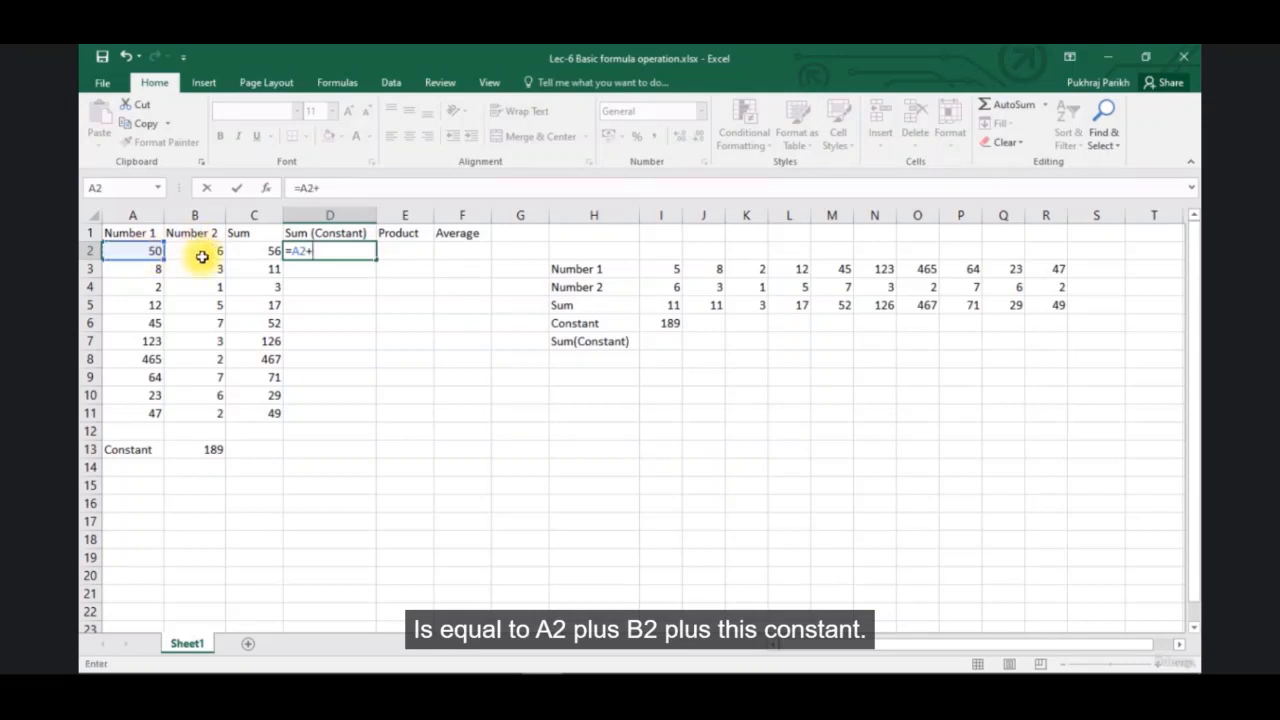
click(200, 251)
text(+)
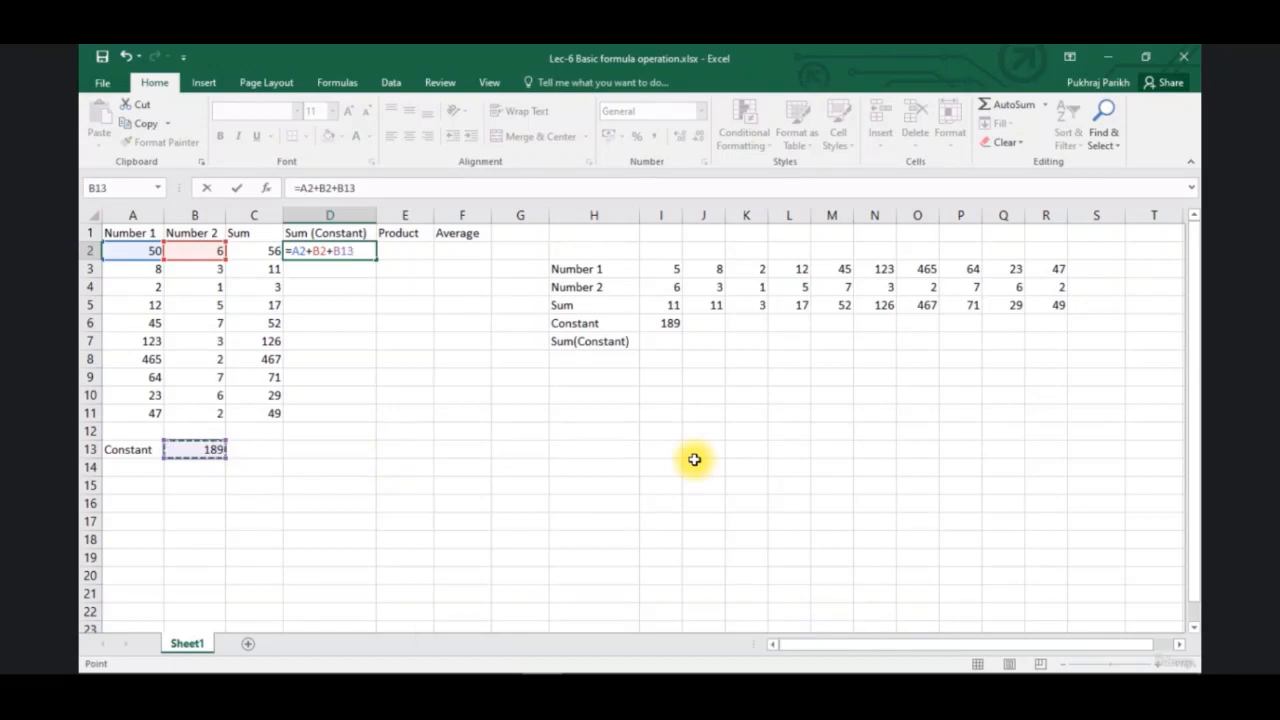
key(Return)
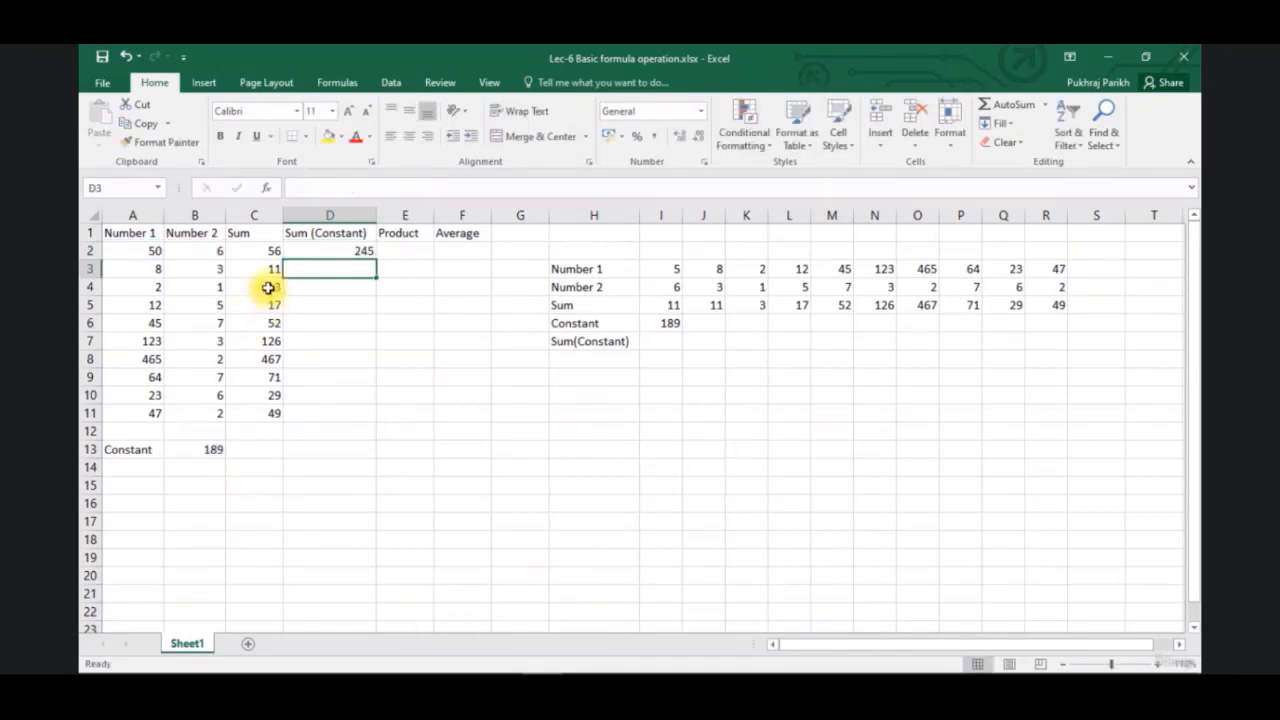
- Fill the Sum (Constant) formula from cell D2 down into D3 and inspect the cells the copy references
click(333, 251)
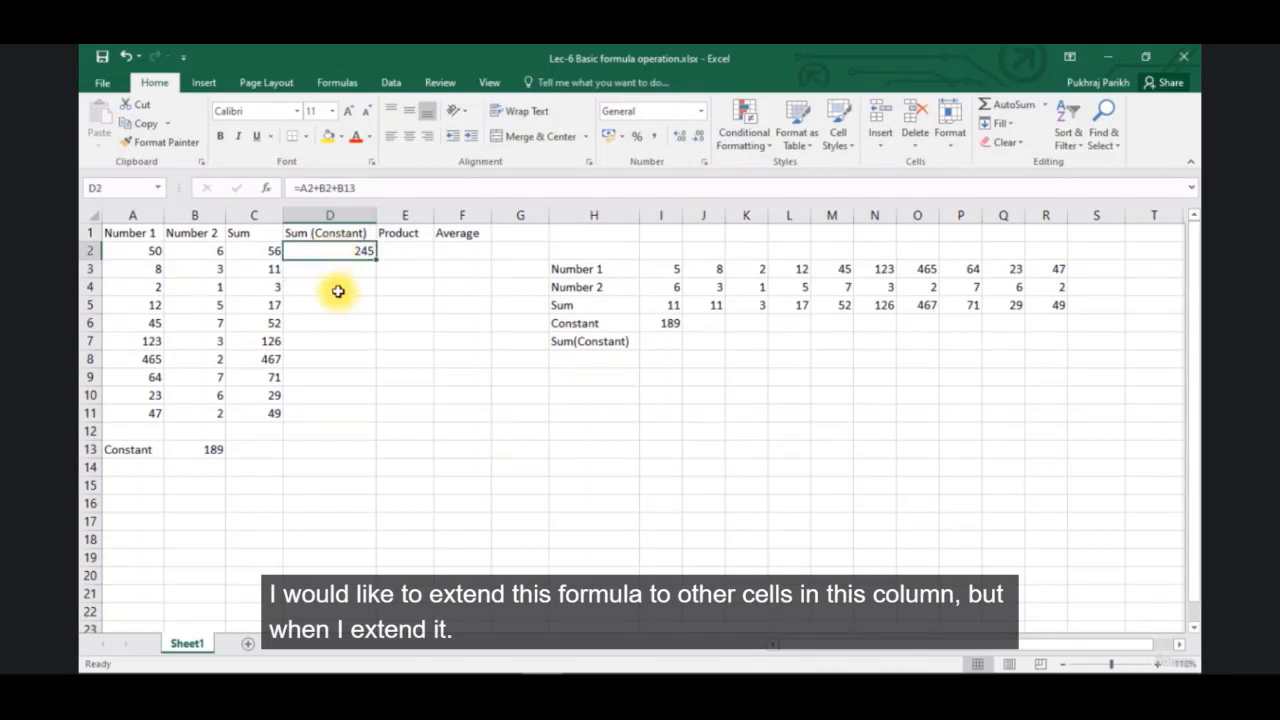
drag(375, 260, 372, 275)
click(356, 269)
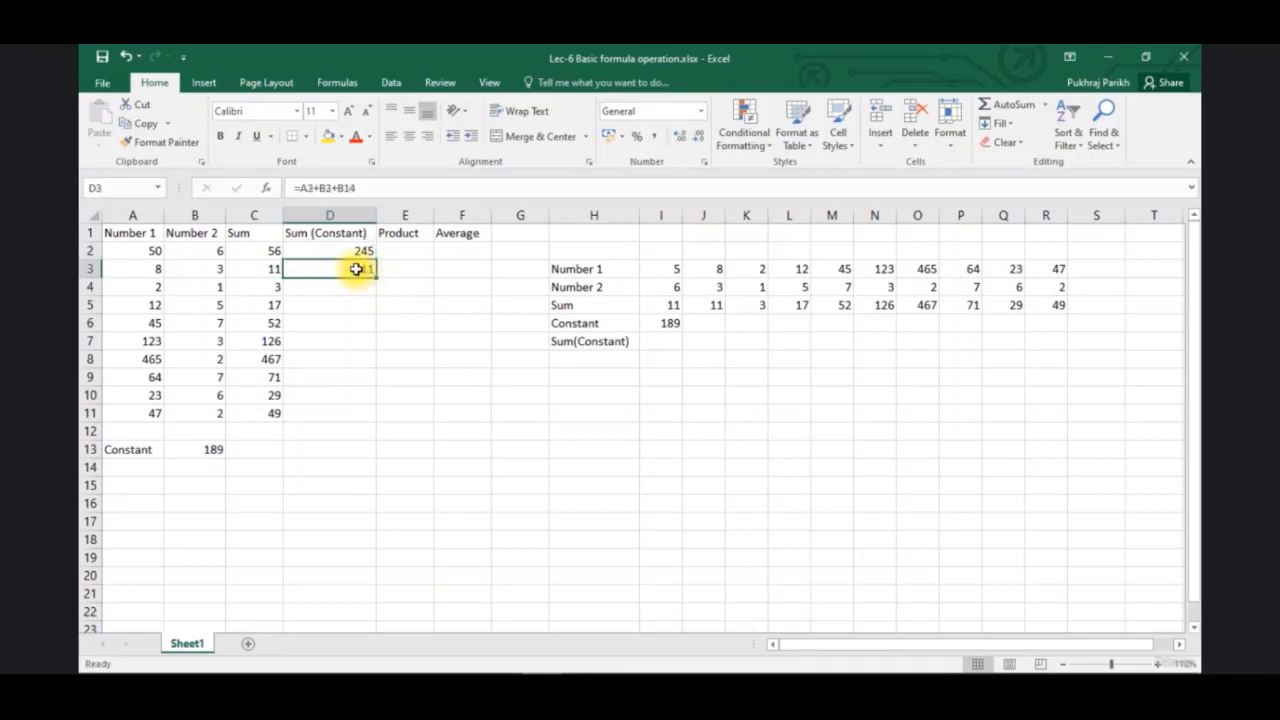
click(392, 190)
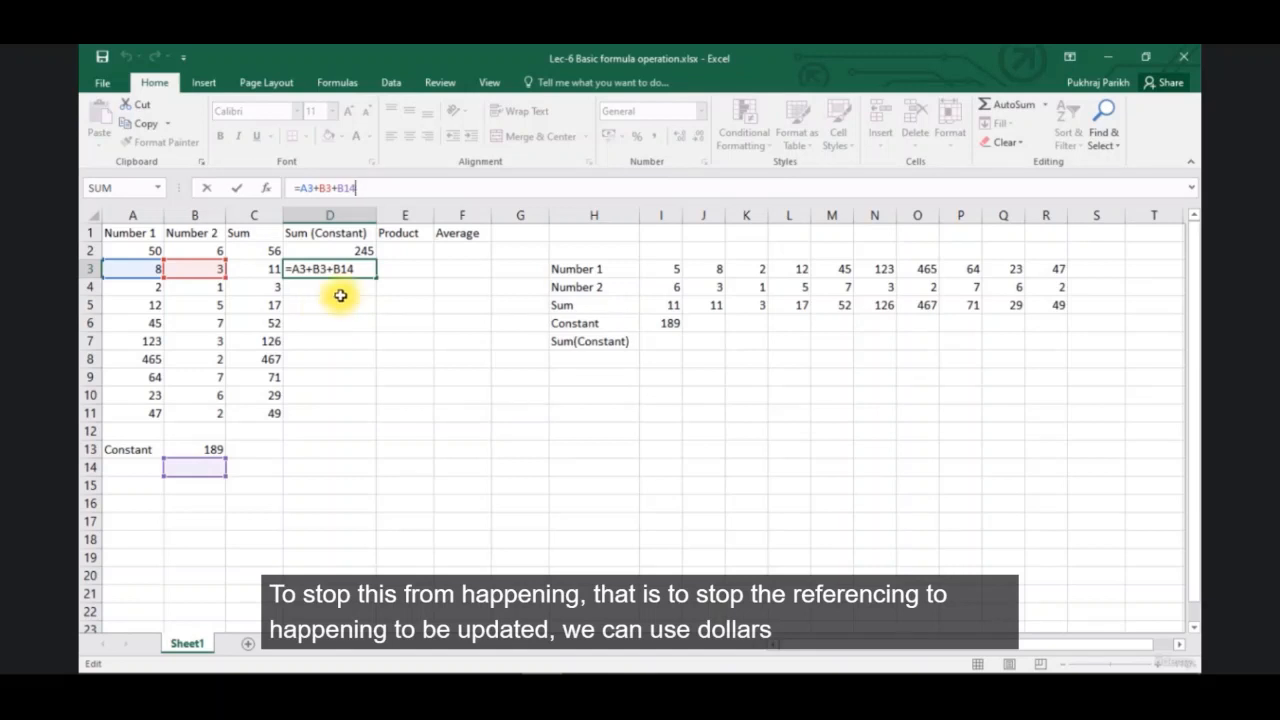
key(Escape)
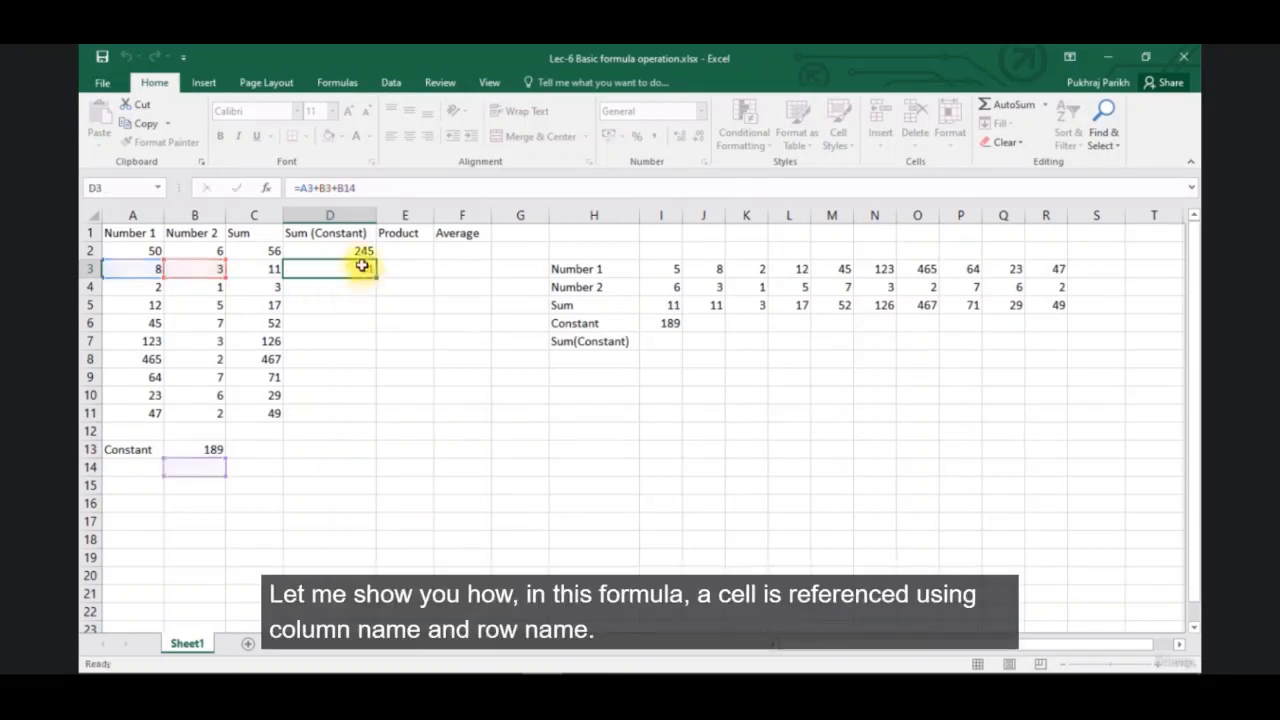
- Lock the constant's row in D2 by changing the formula to =A2+B2+B$13, and fill it down into D3
click(348, 251)
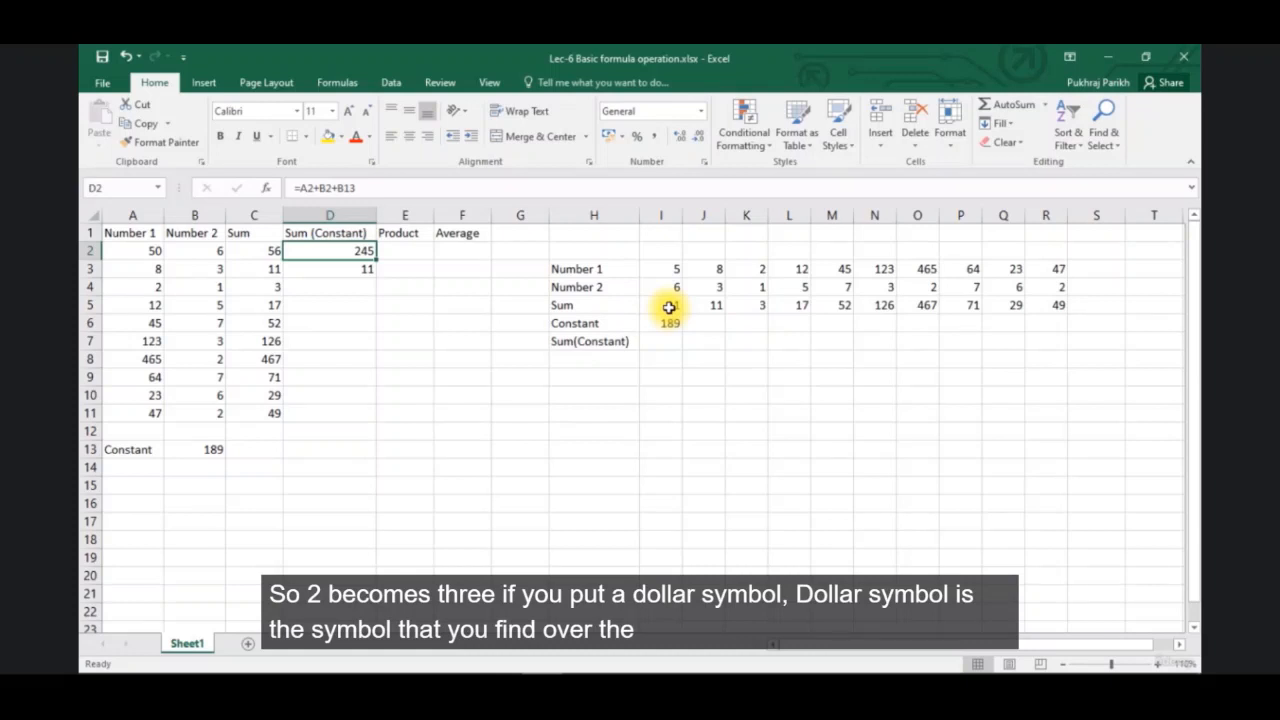
click(342, 188)
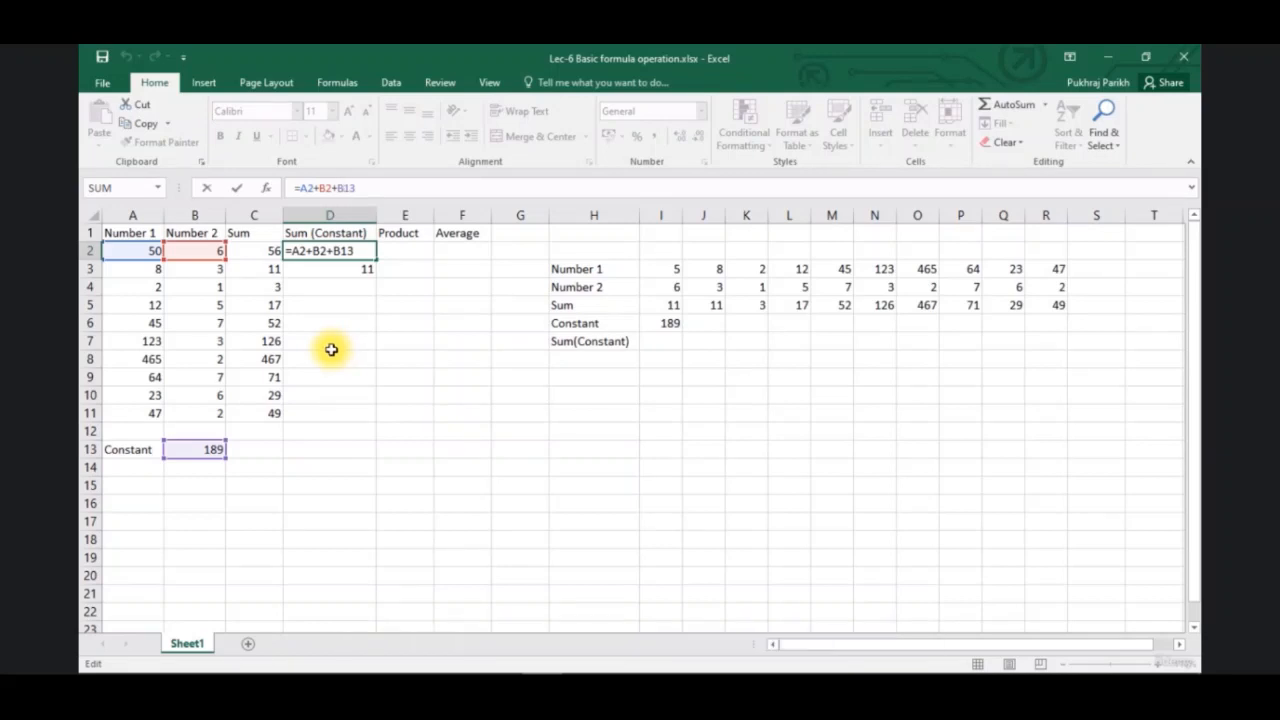
text($)
key(Return)
click(354, 248)
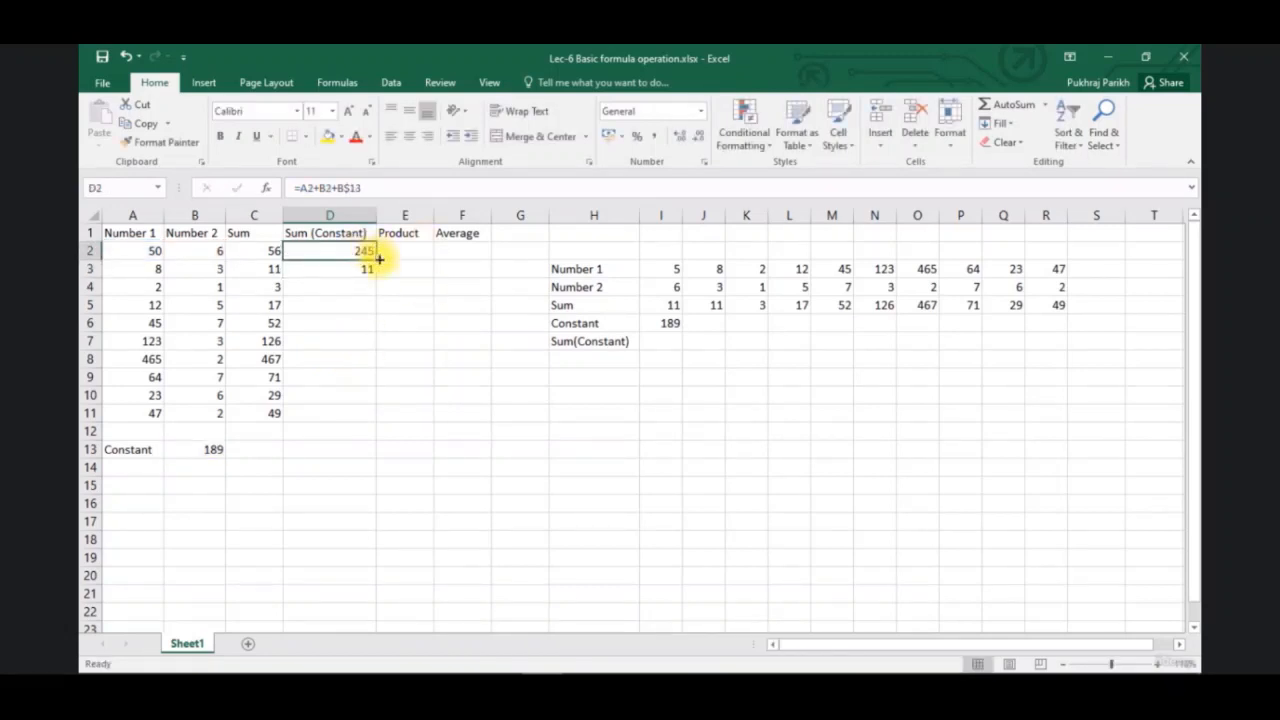
drag(376, 259, 378, 280)
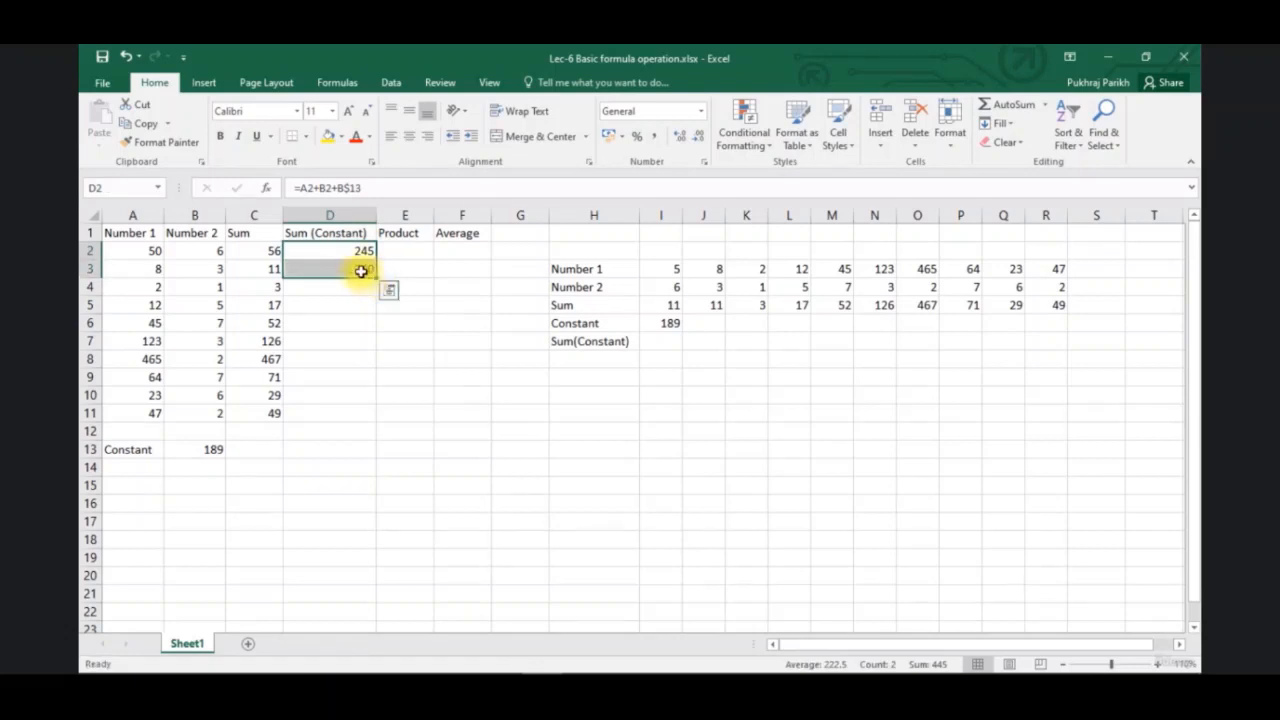
- Compare the cell references of the formulas in D2 and D3, including the locked constant reference
click(352, 268)
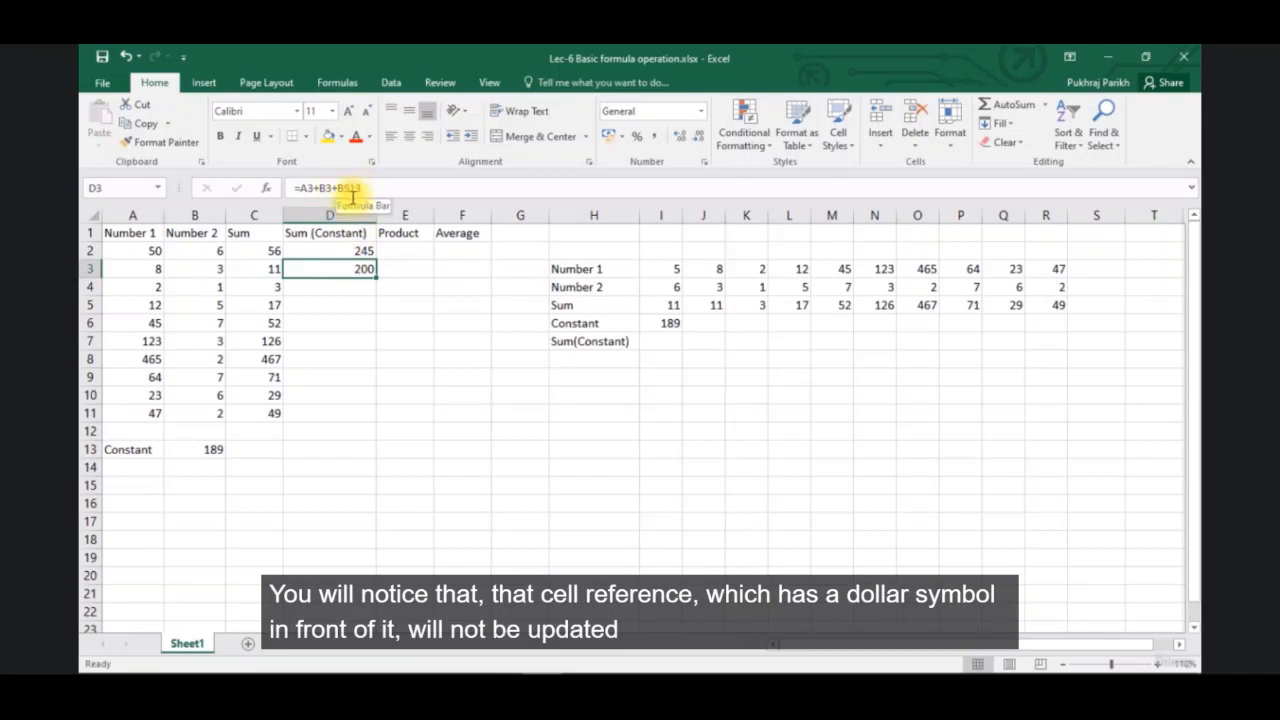
click(329, 251)
click(334, 267)
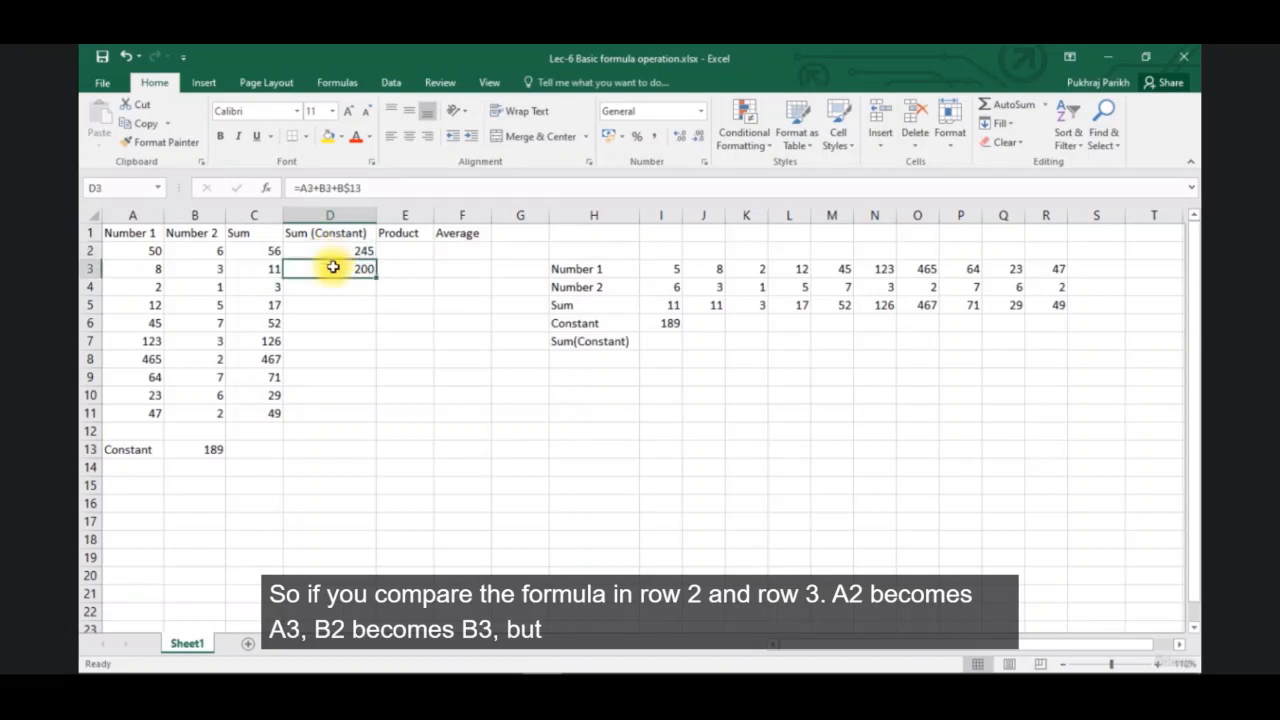
click(332, 250)
click(336, 266)
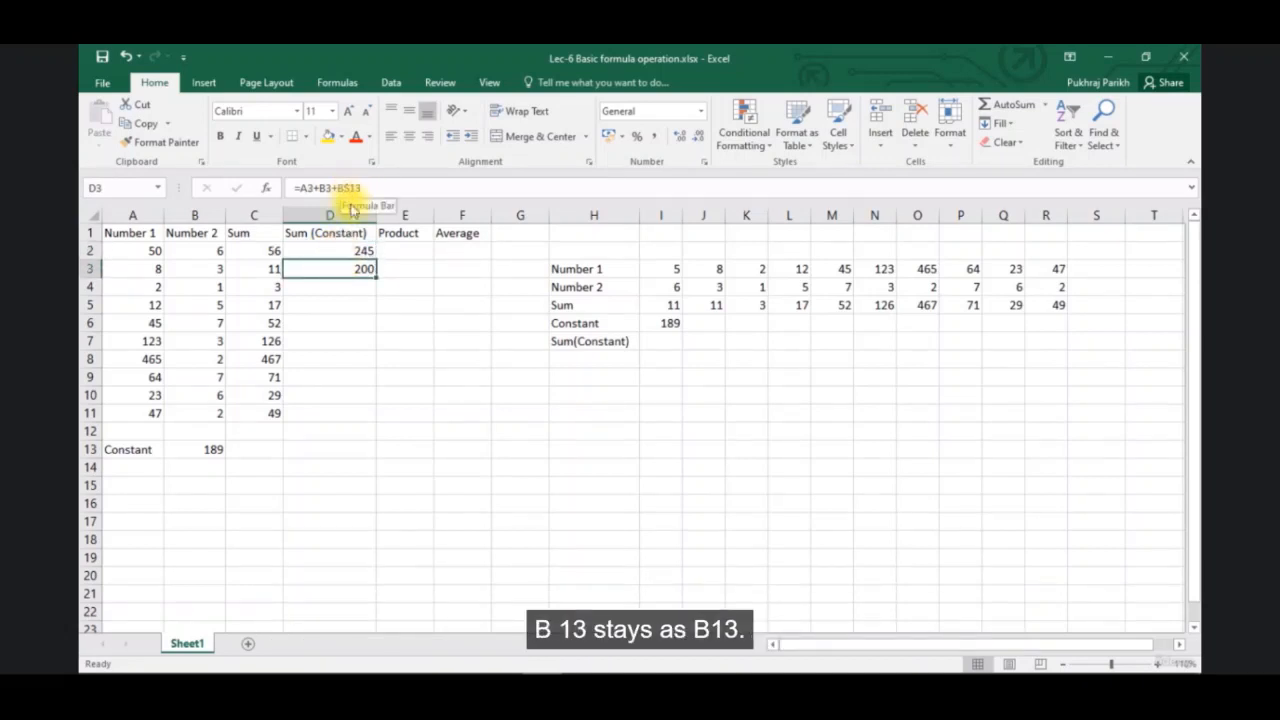
click(357, 252)
click(354, 268)
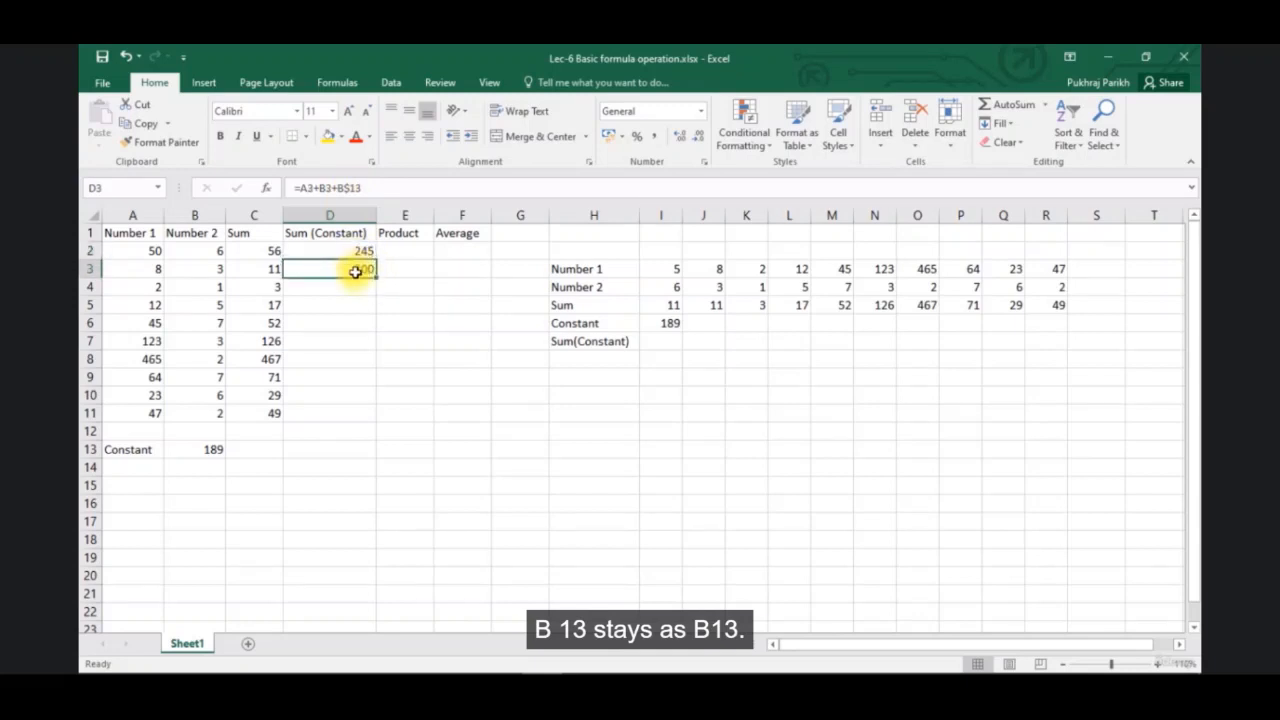
- Fill the Sum (Constant) formula from cell D2 down through cell D11
click(358, 250)
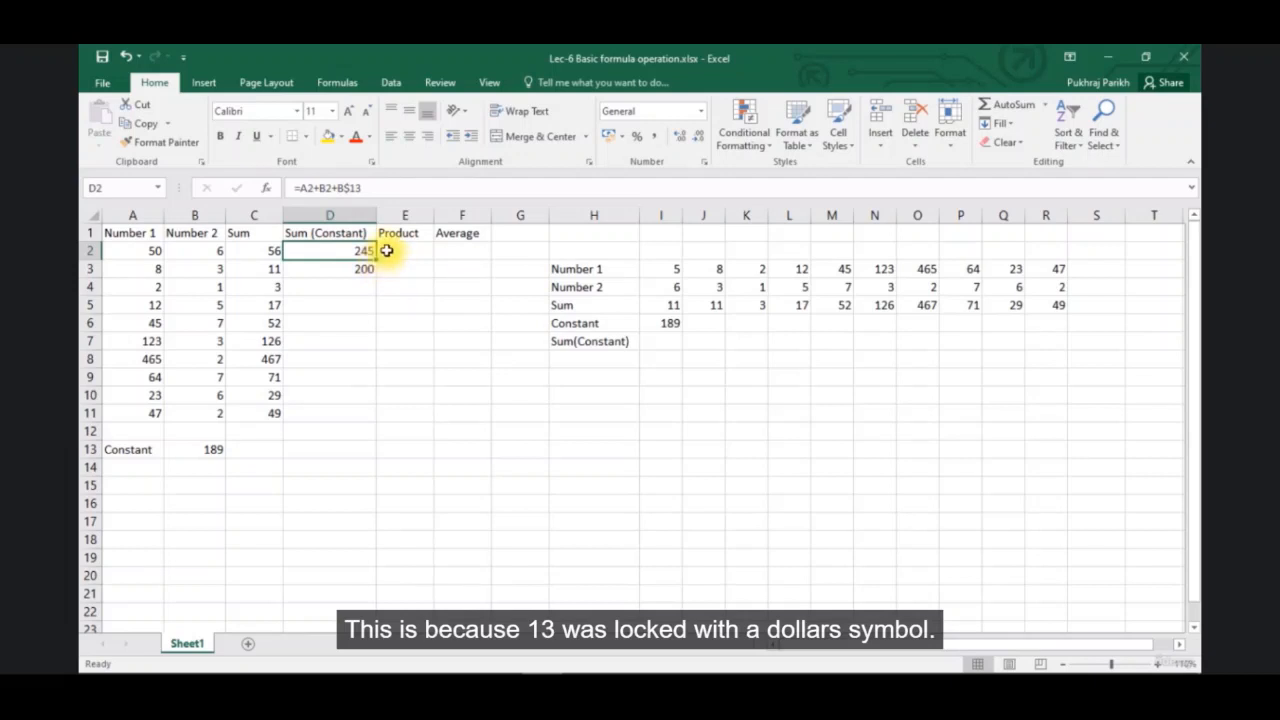
drag(377, 260, 366, 425)
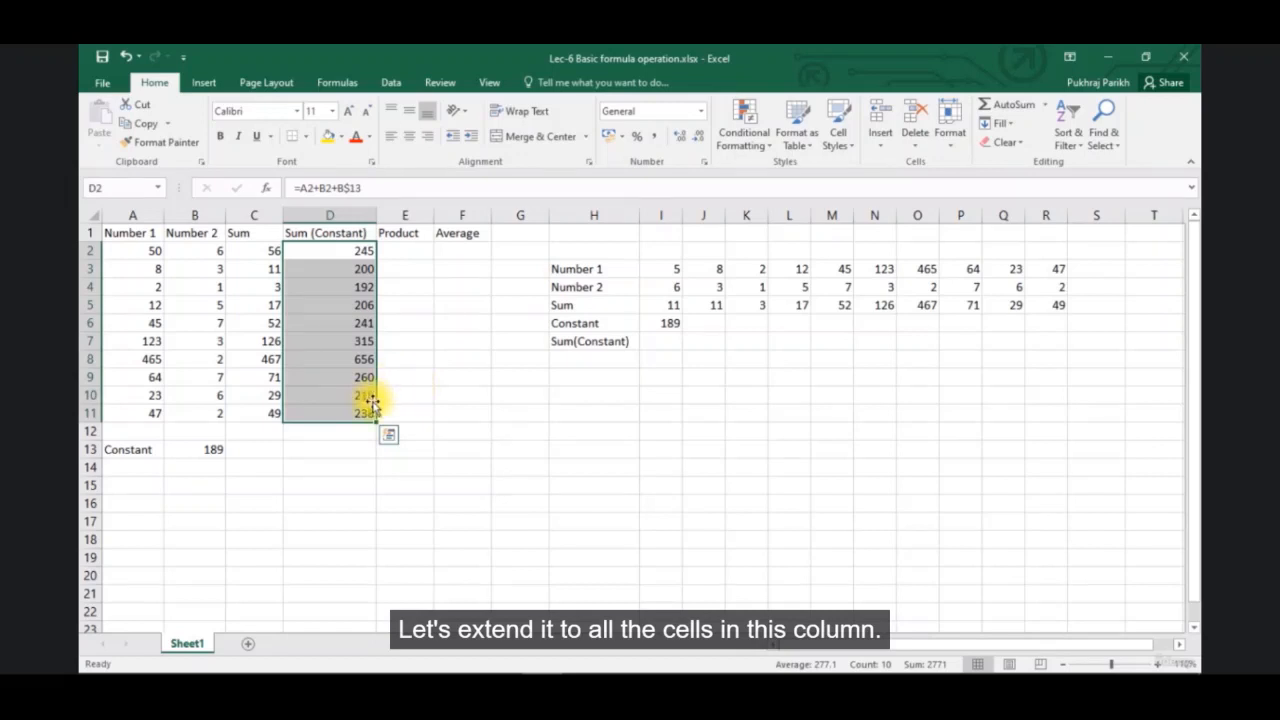
- Check the filled Sum (Constant) formulas in cells D10 up to D3, one cell at a time
click(362, 398)
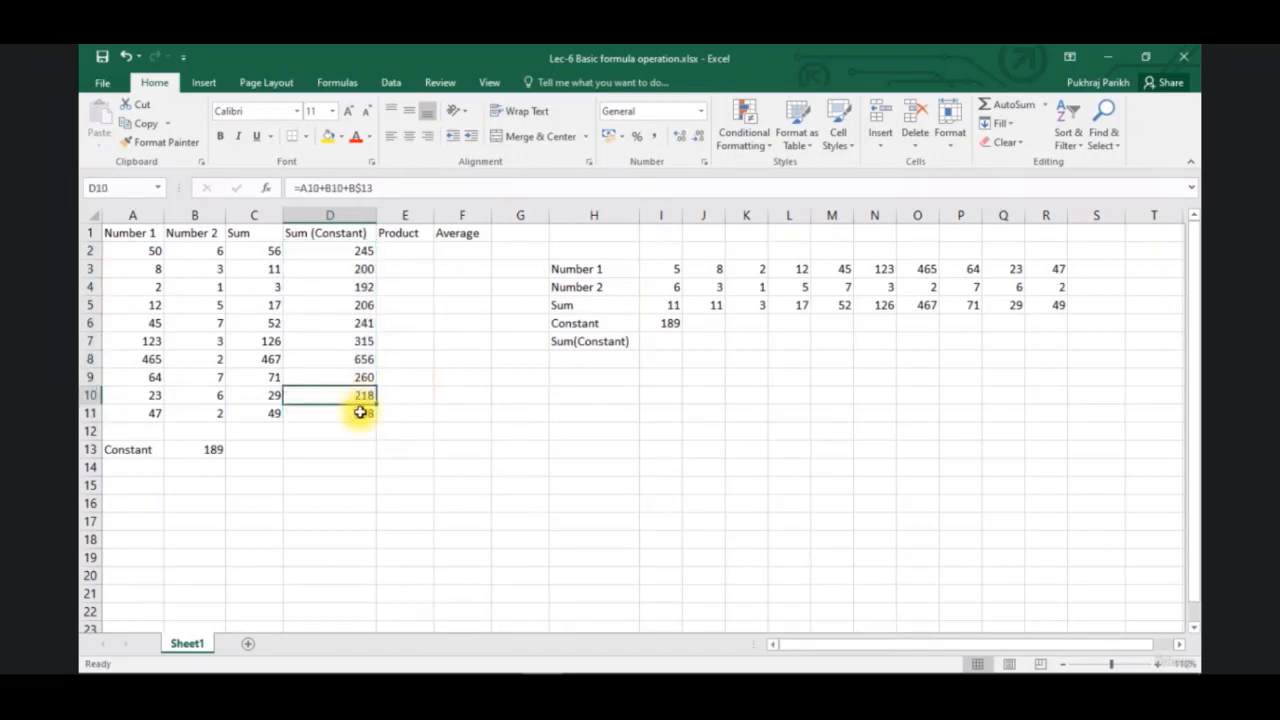
click(356, 377)
click(348, 358)
click(347, 340)
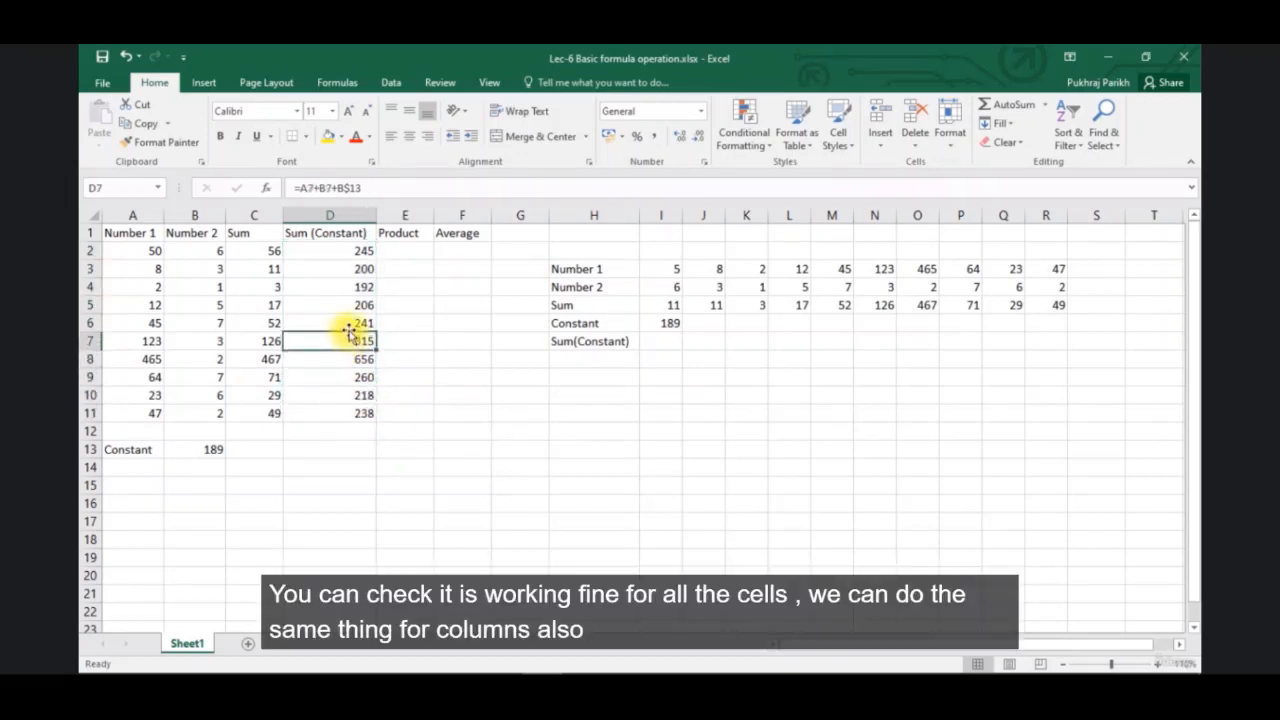
click(346, 323)
click(345, 305)
click(343, 288)
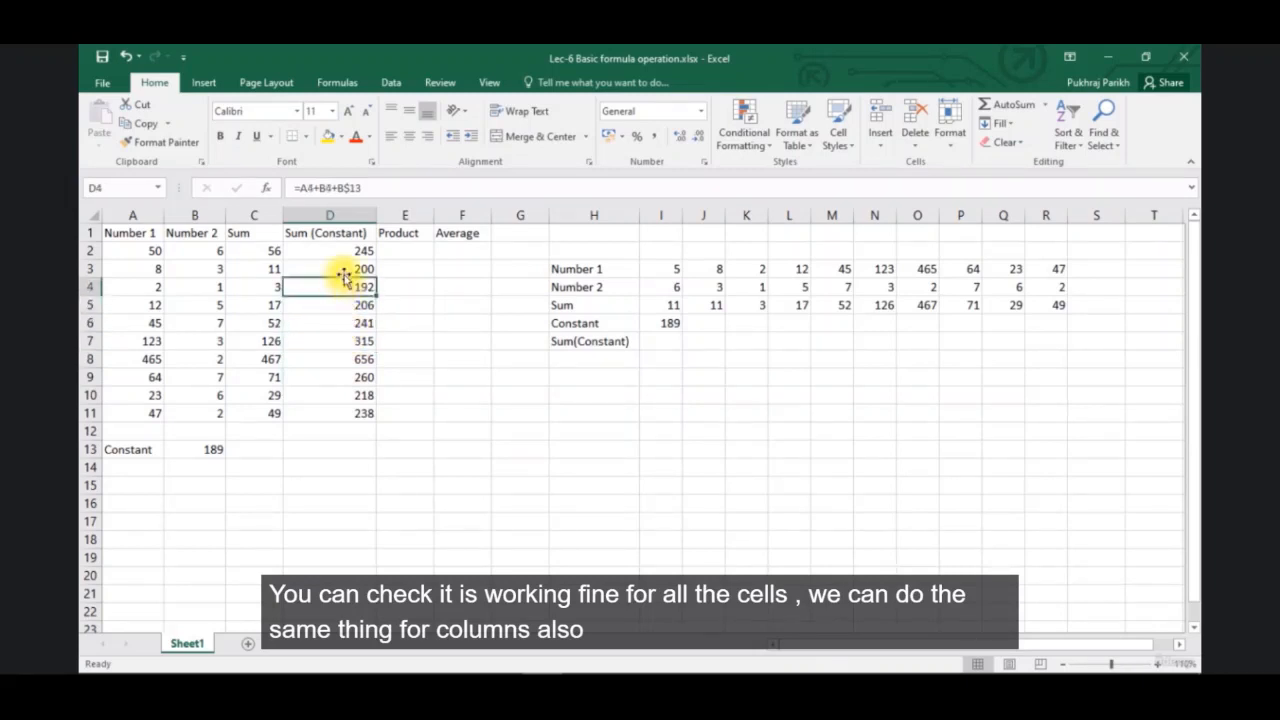
click(343, 270)
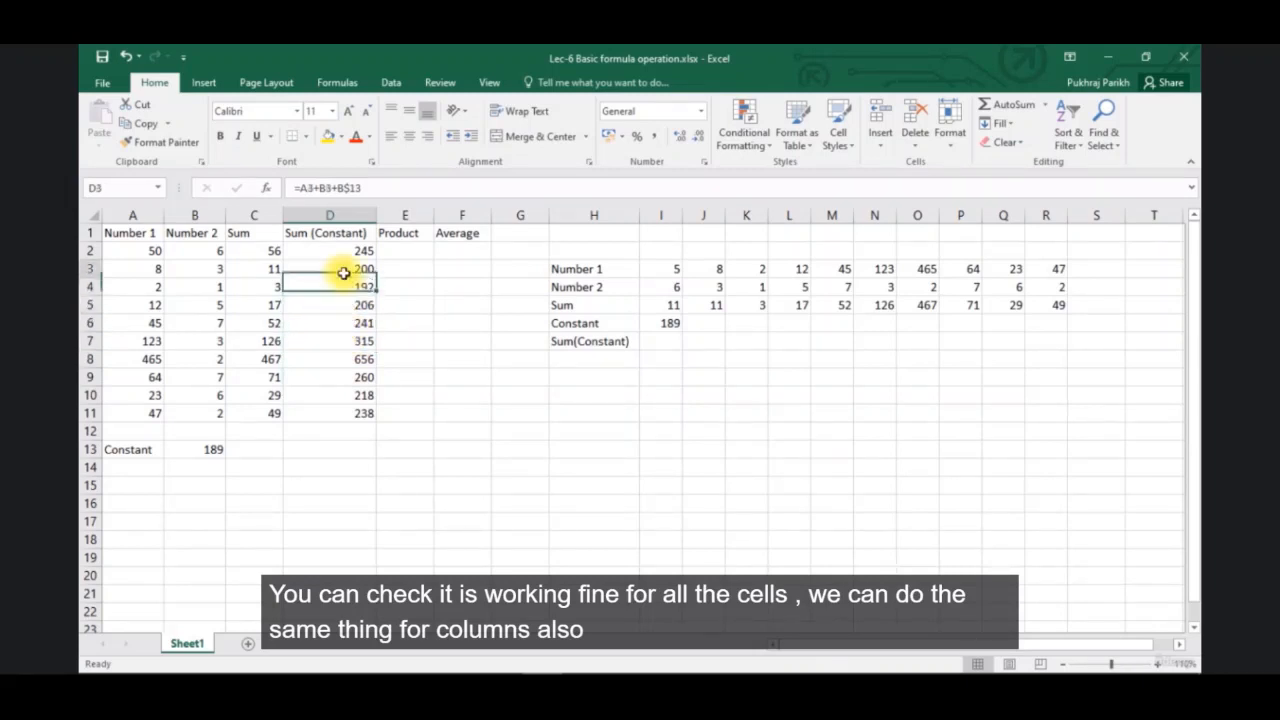
- Enter the Sum(Constant) formula =I3+I4+I6 in cell I7 of the horizontal table
click(664, 324)
click(662, 341)
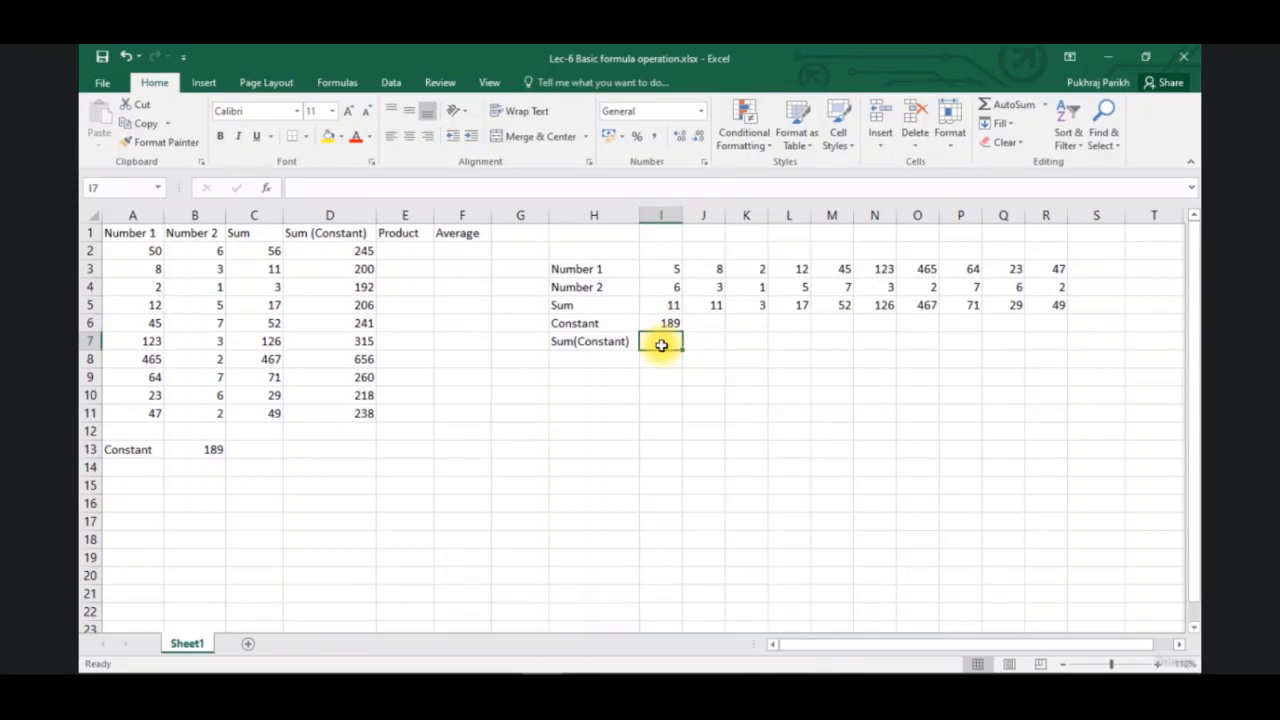
text(=)
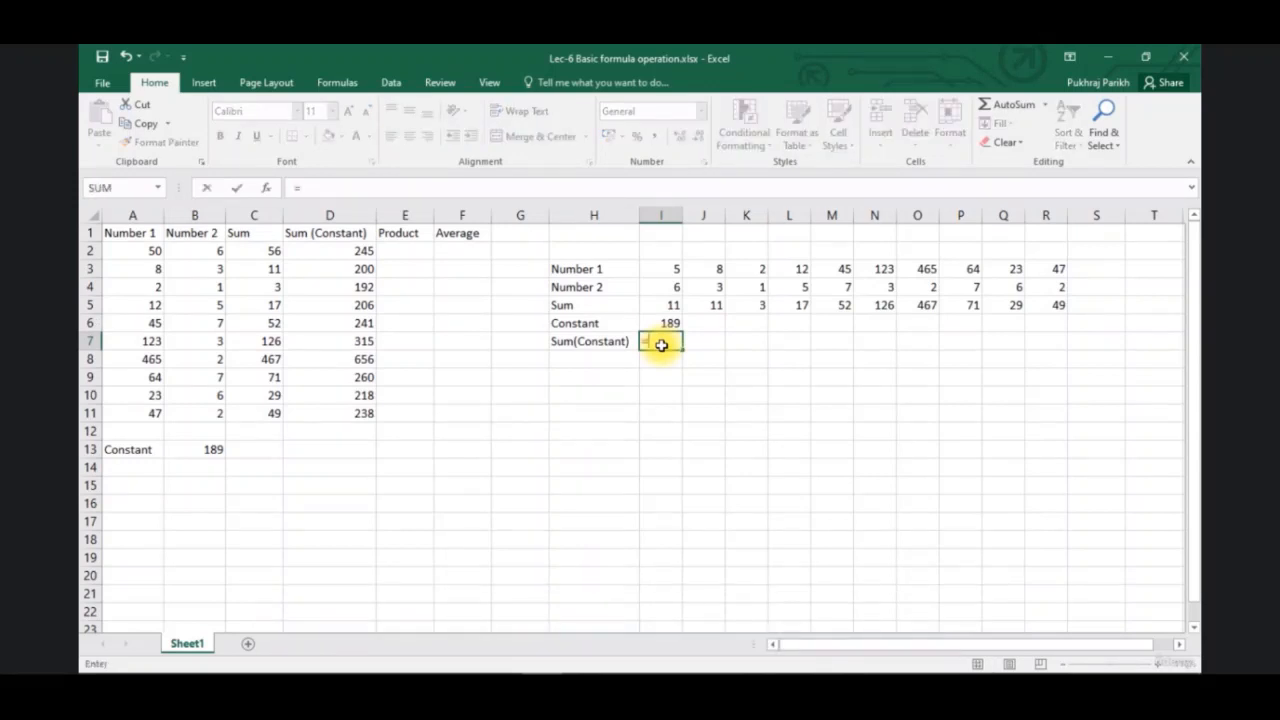
click(665, 271)
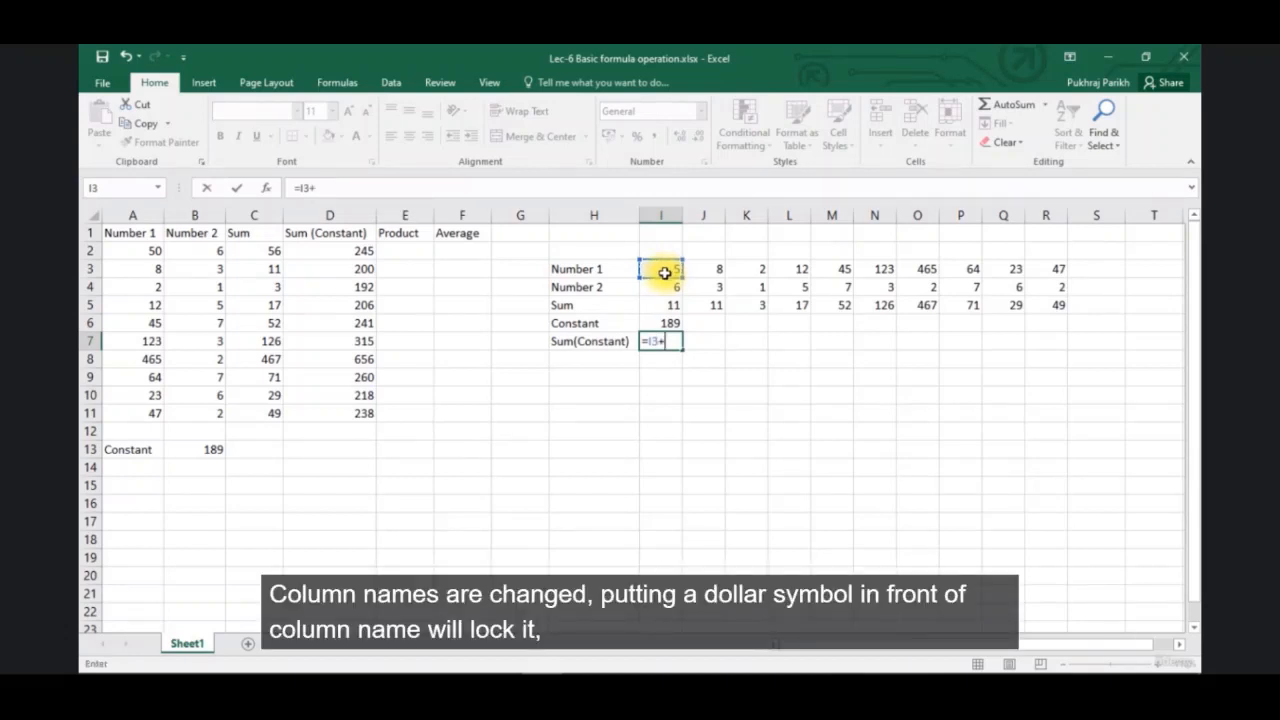
text(+)
click(666, 289)
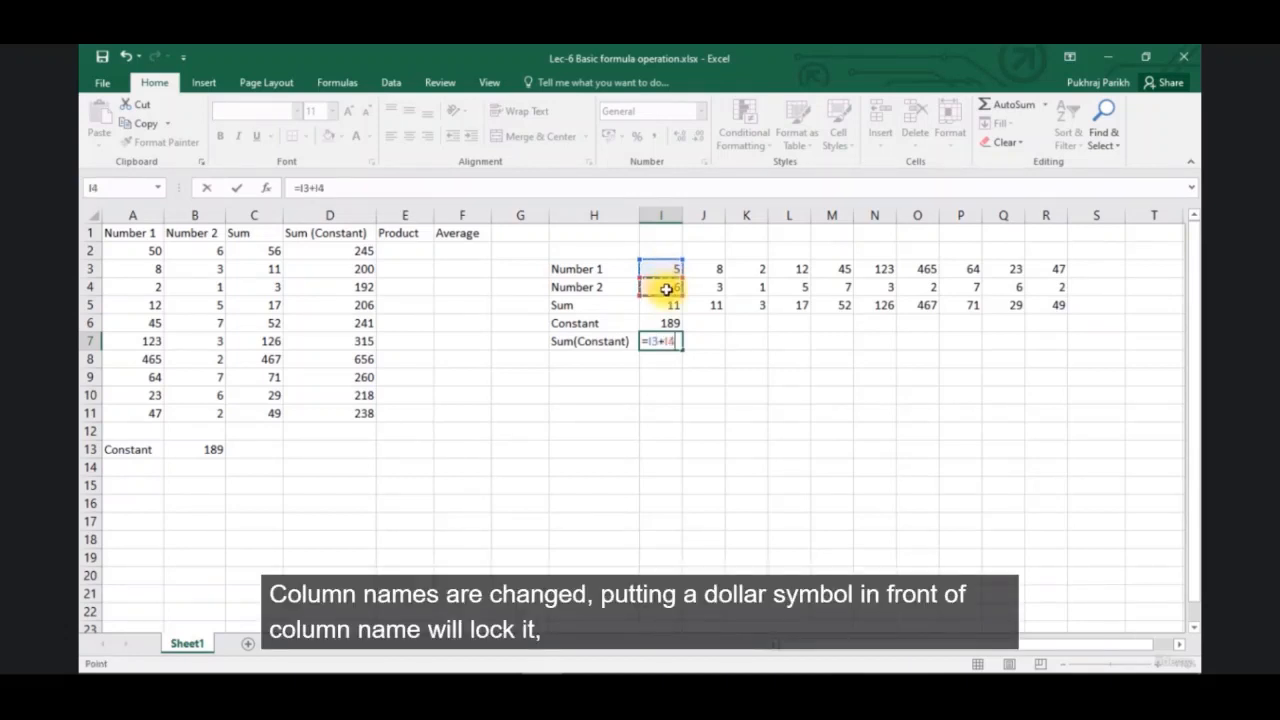
text(+)
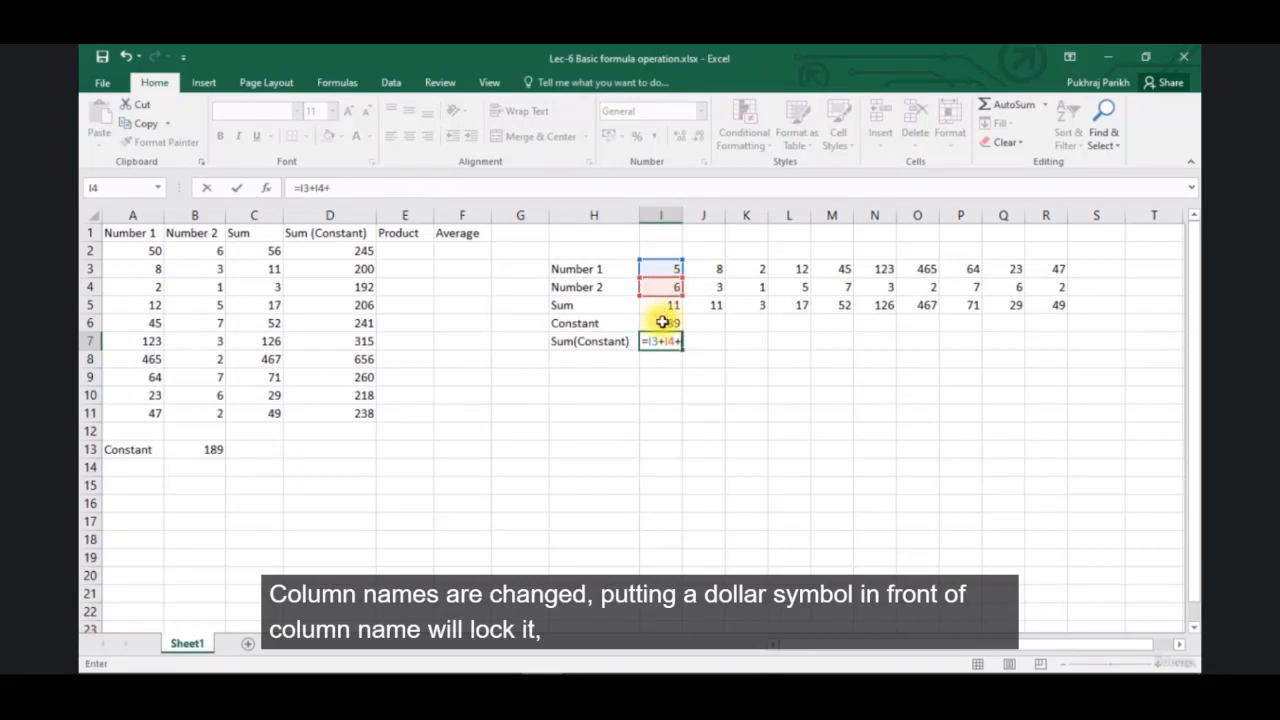
click(663, 322)
key(Return)
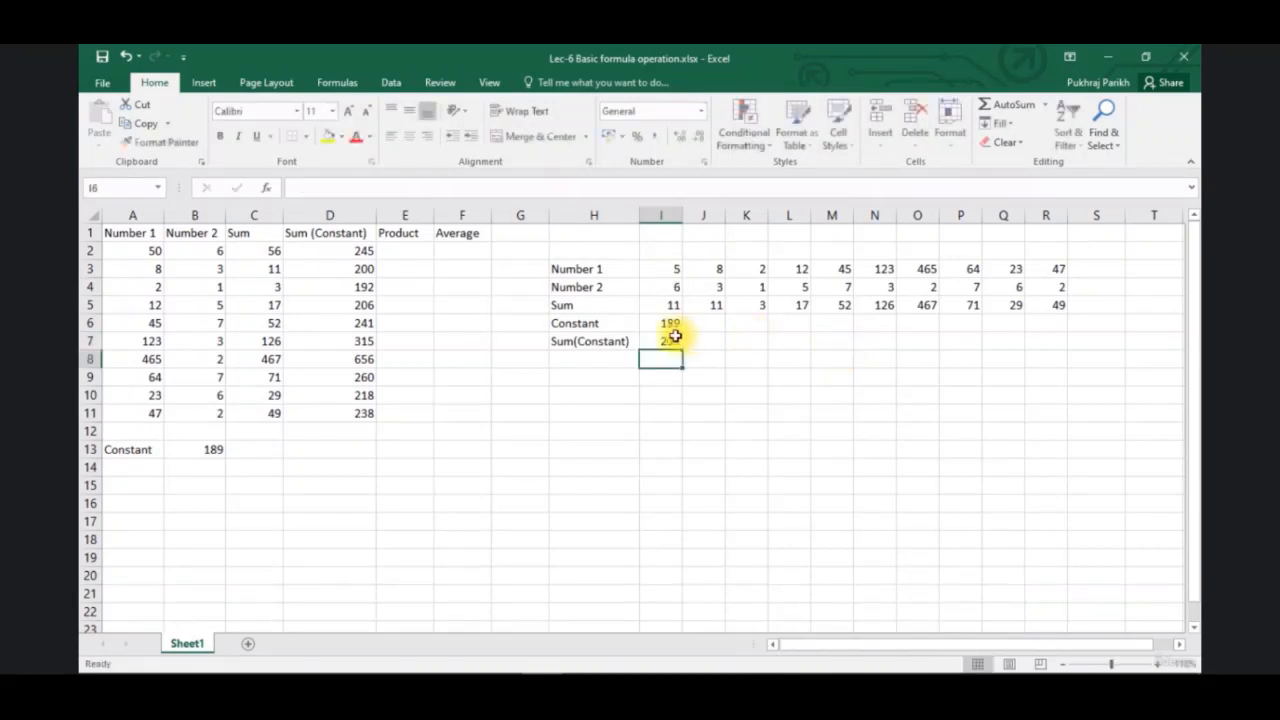
- Fill the unlocked formula from I7 into J7 and examine how its cell references shift
click(672, 340)
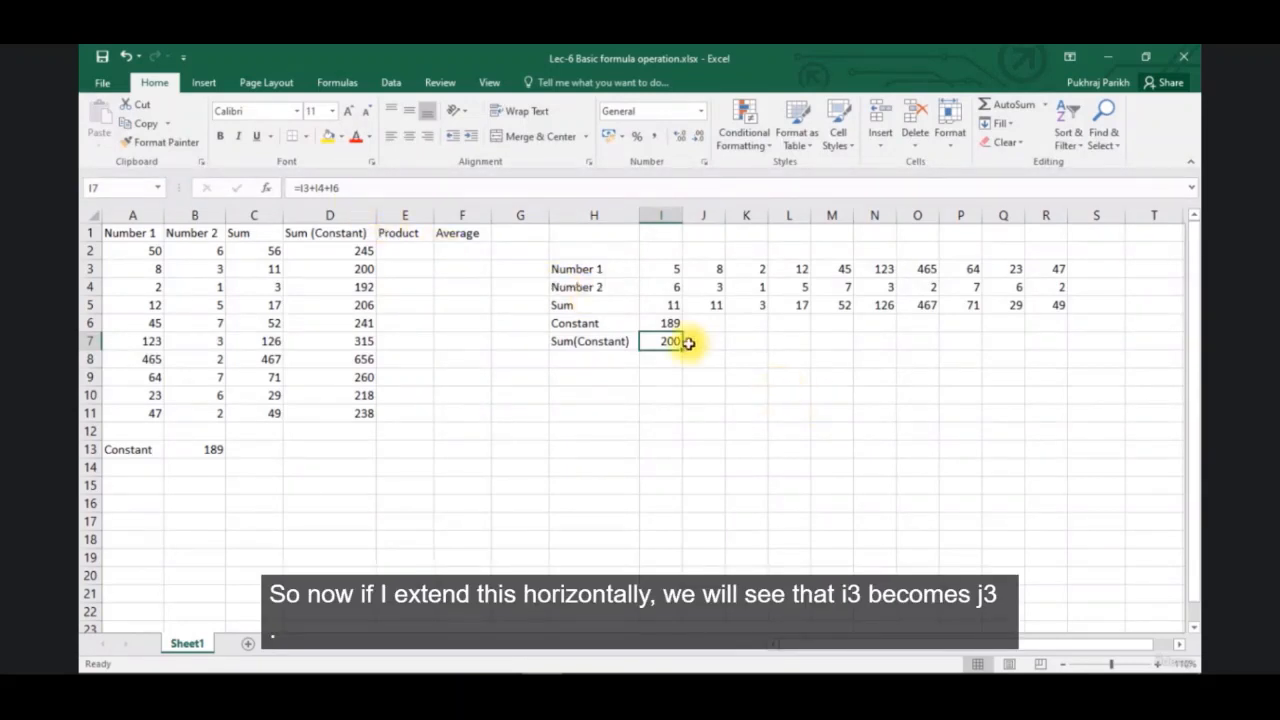
drag(686, 349, 712, 346)
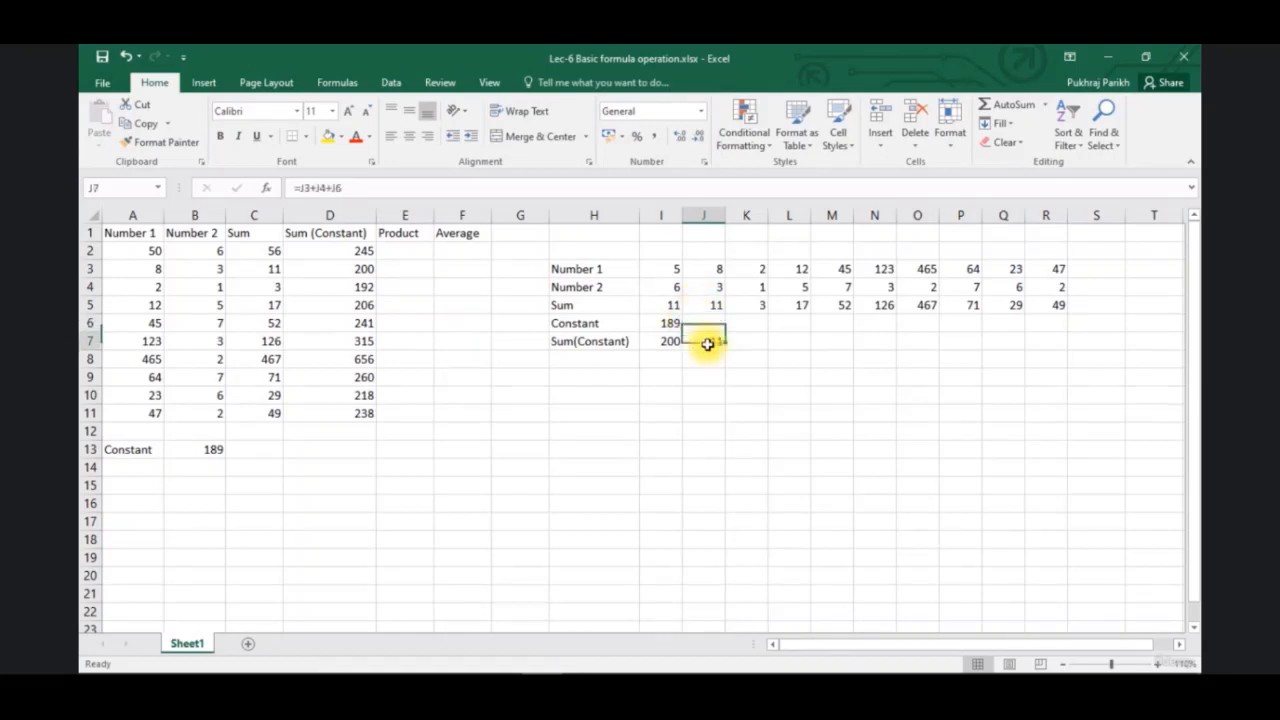
click(360, 190)
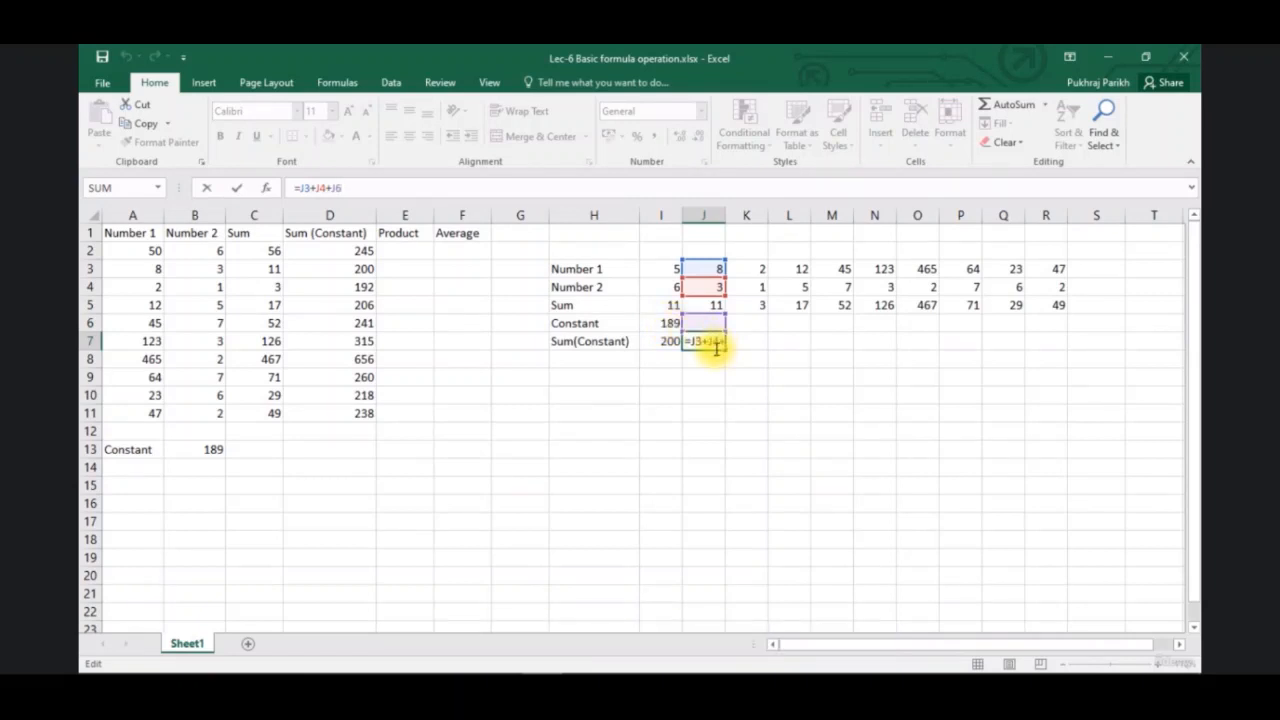
key(Escape)
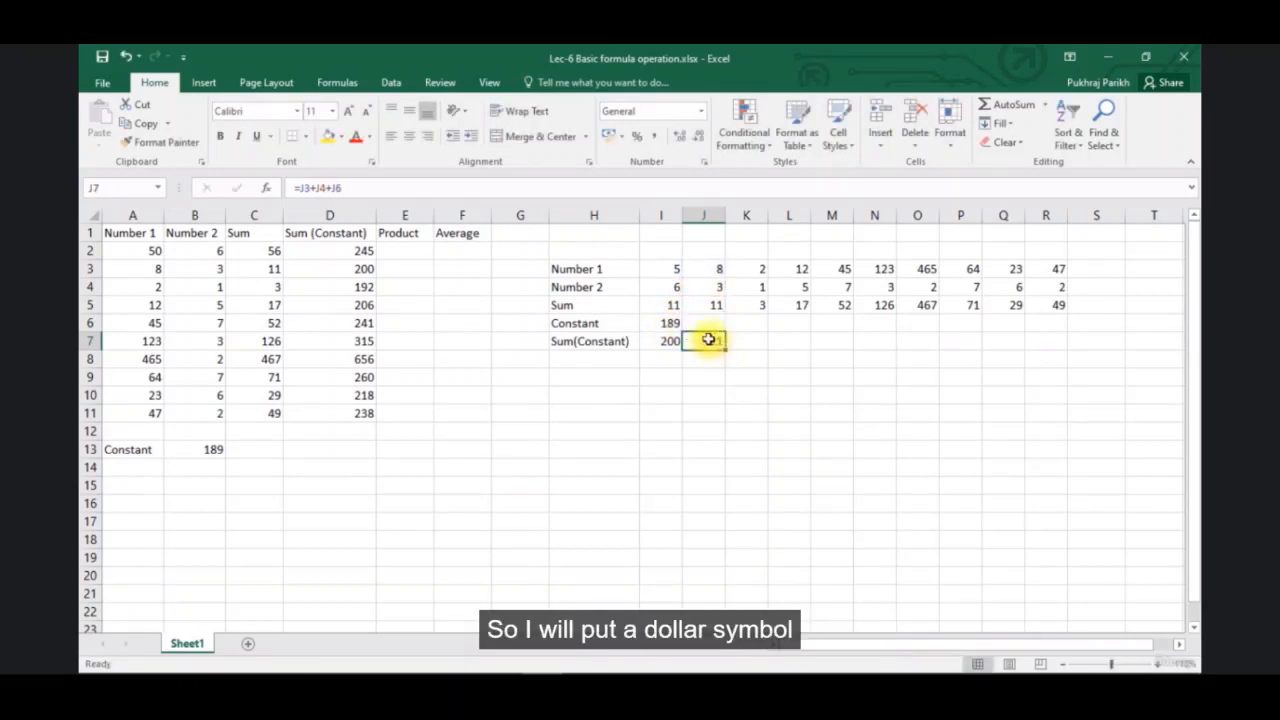
click(331, 187)
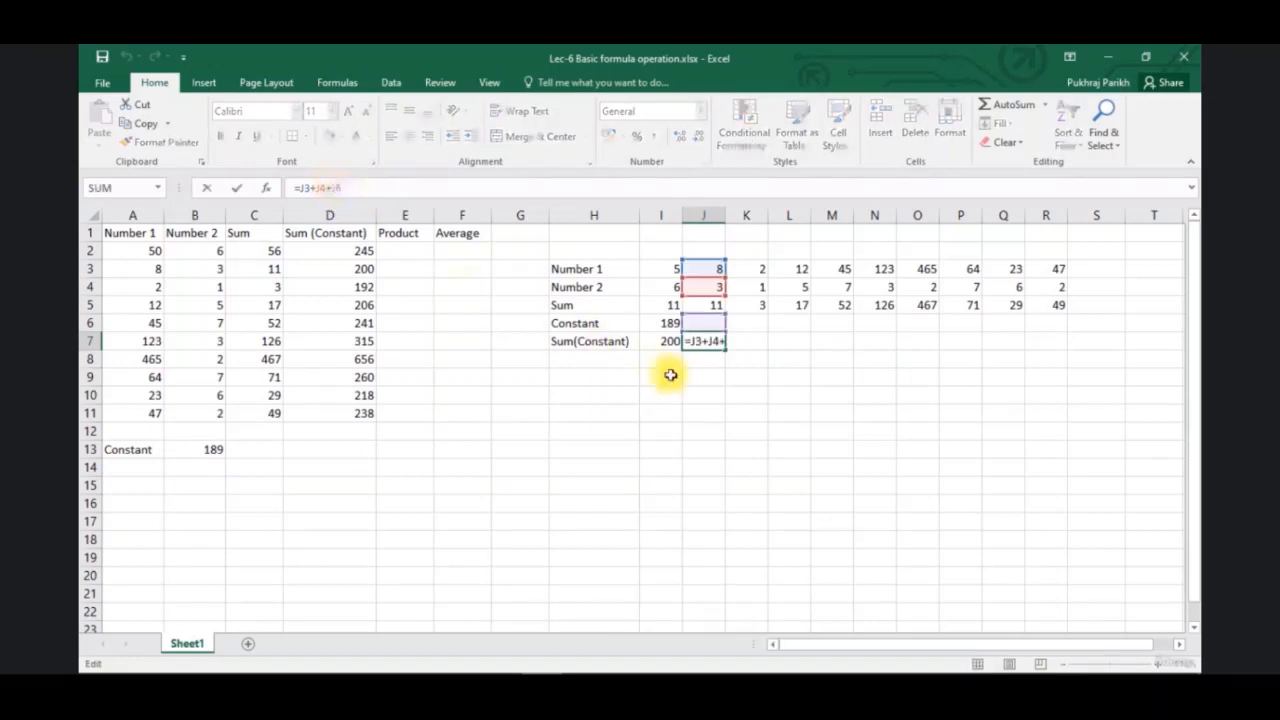
key(Escape)
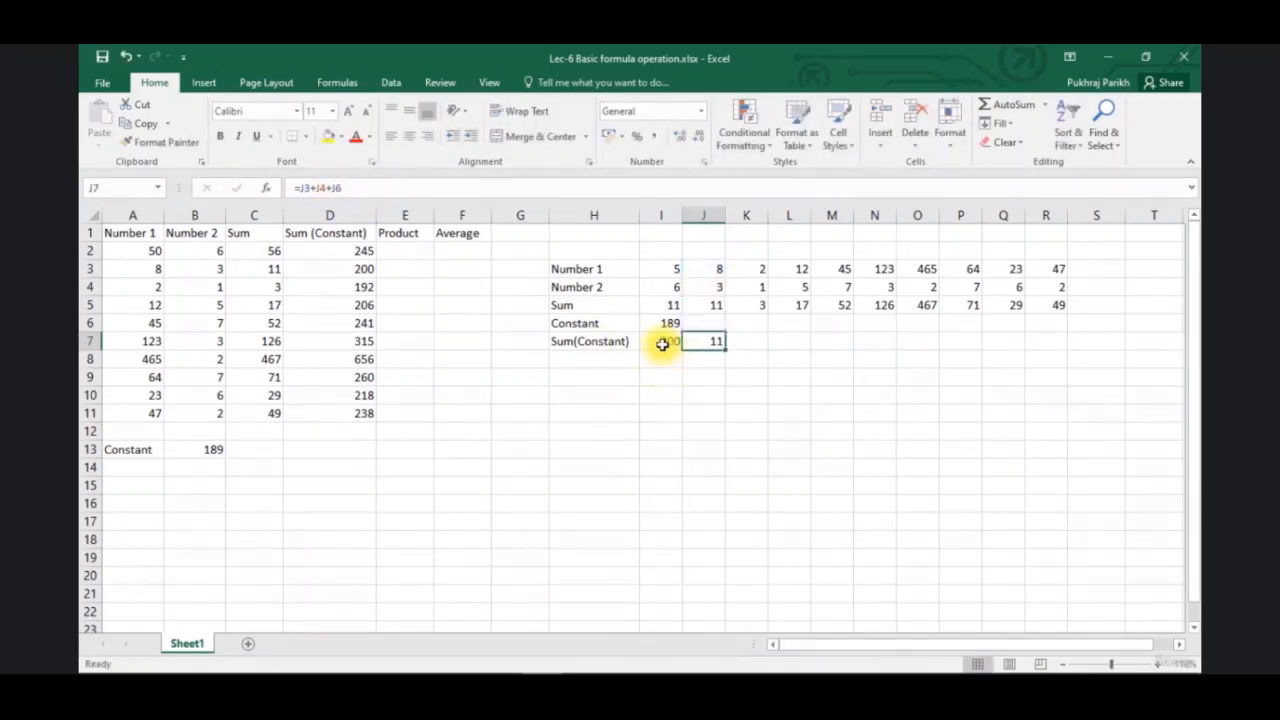
- Lock the constant's column in I7 by changing the formula to =I3+I4+$I6, and fill it into J7
click(662, 343)
click(326, 188)
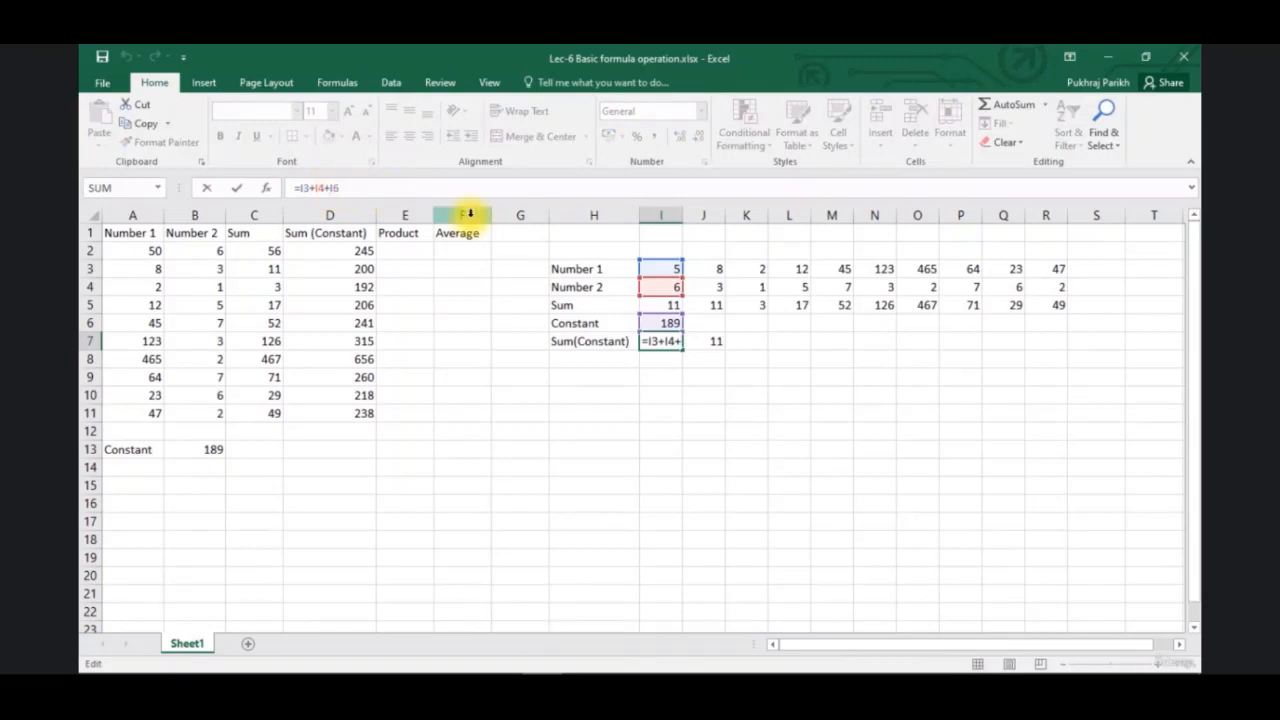
text($)
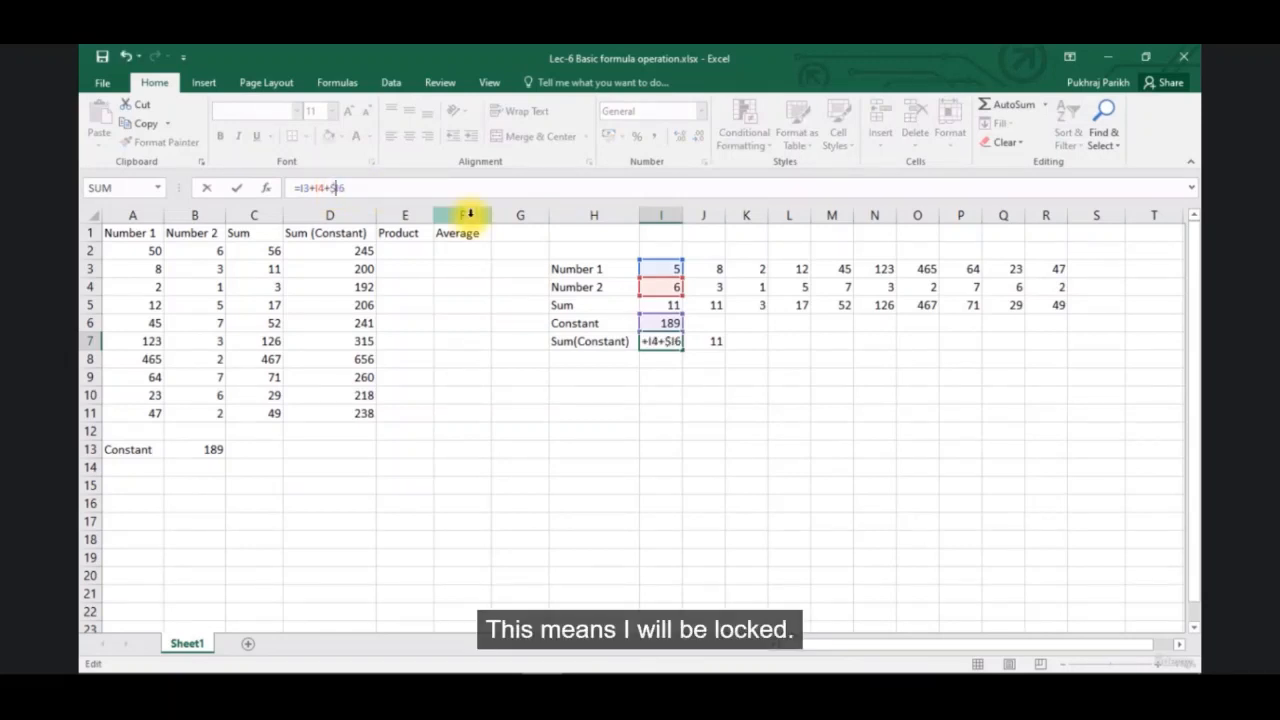
key(Return)
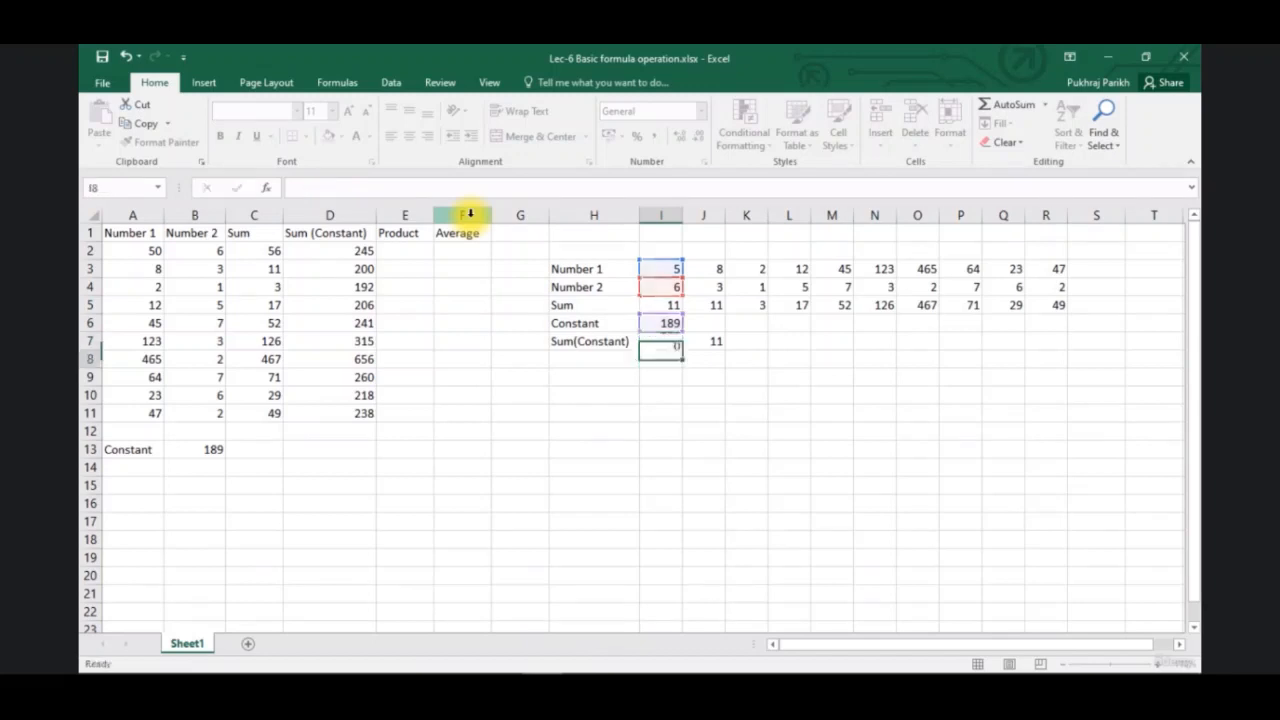
click(670, 341)
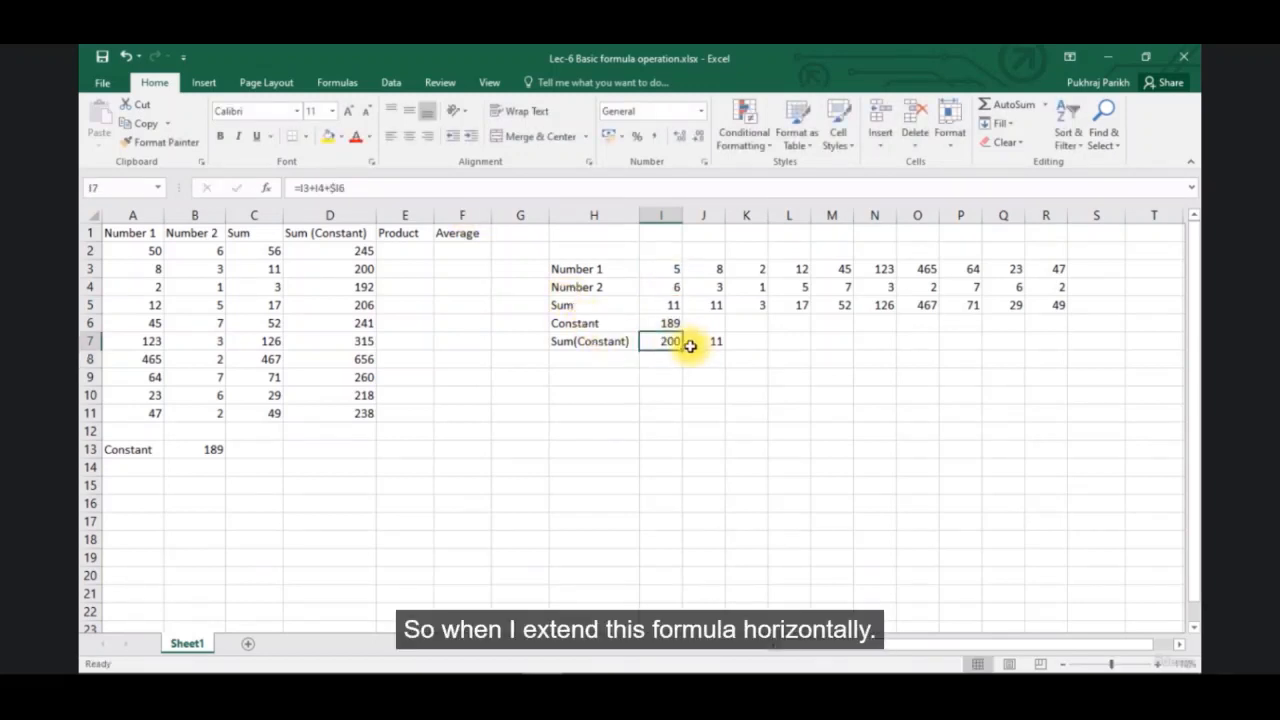
drag(684, 350, 743, 341)
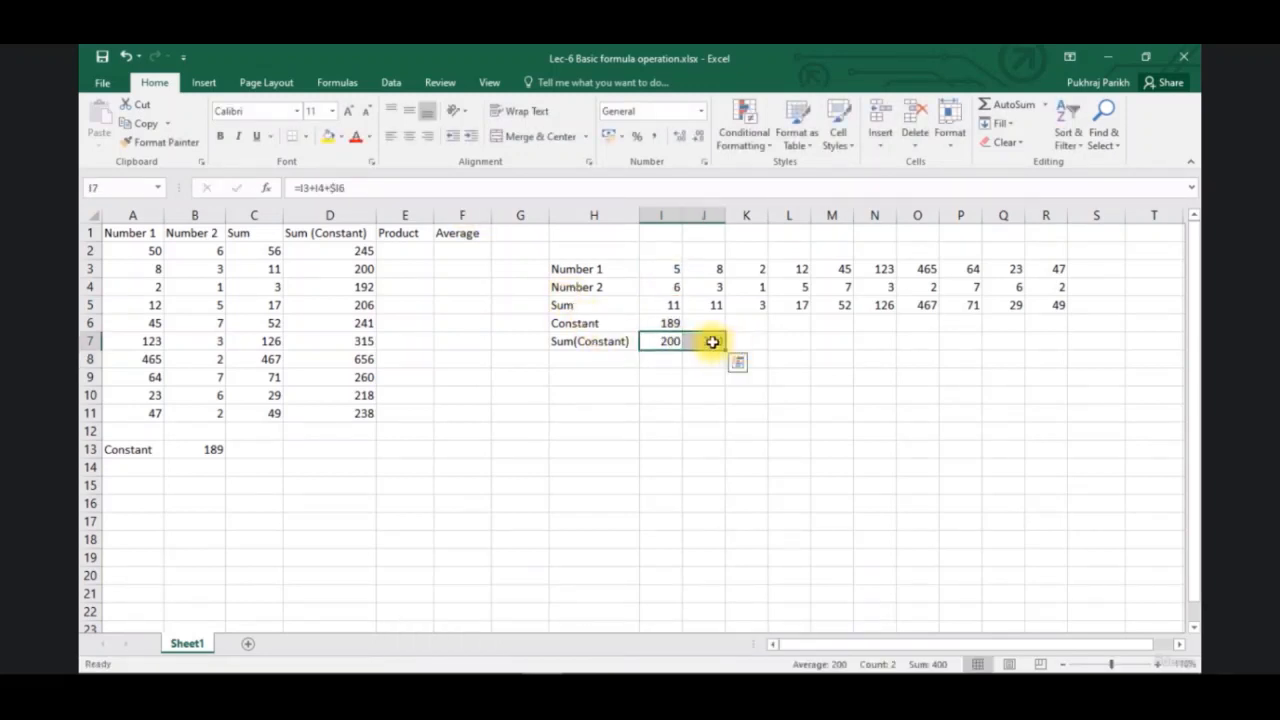
- Fill the Sum(Constant) formula from J7 across through R7 and check its locked constant reference
click(709, 341)
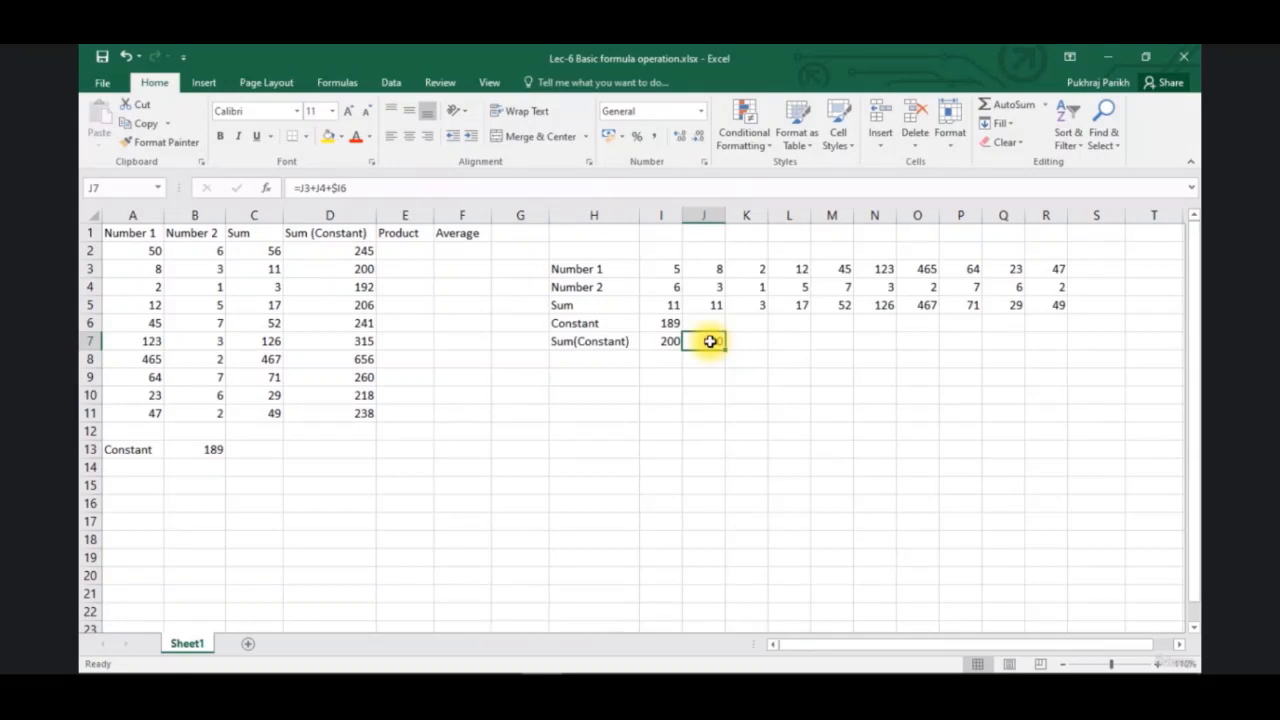
drag(727, 349, 1064, 358)
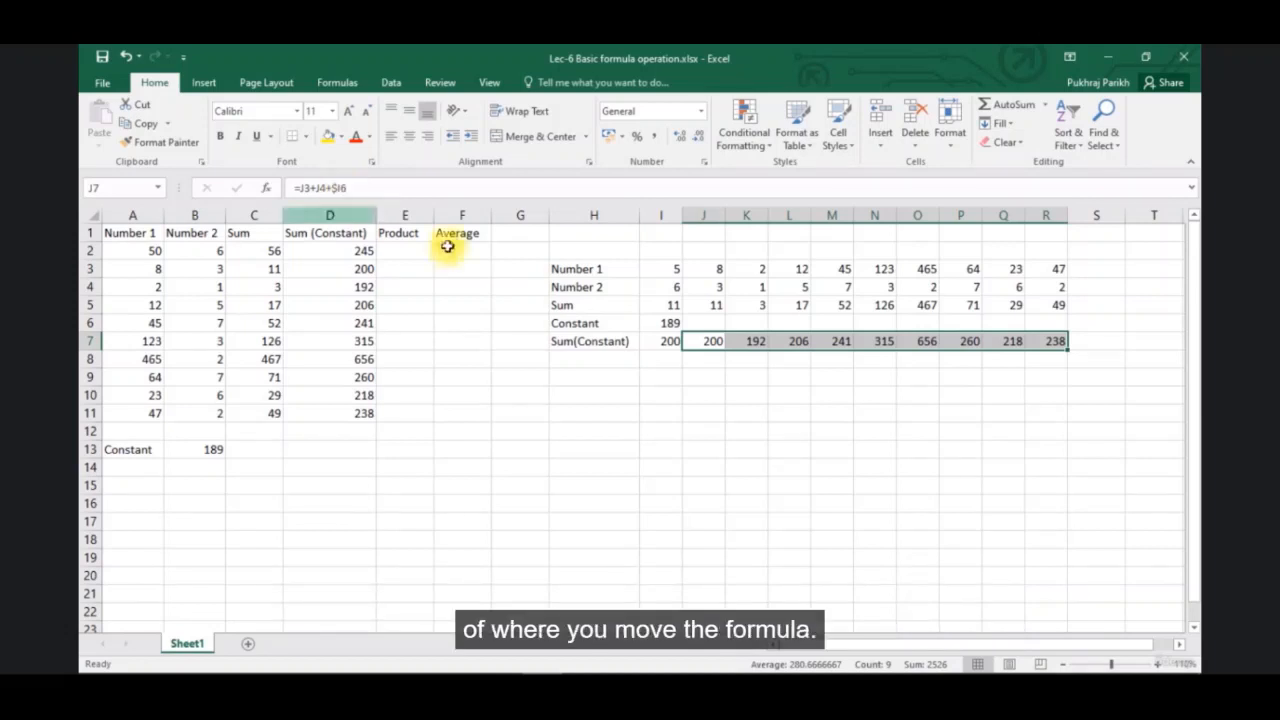
click(340, 187)
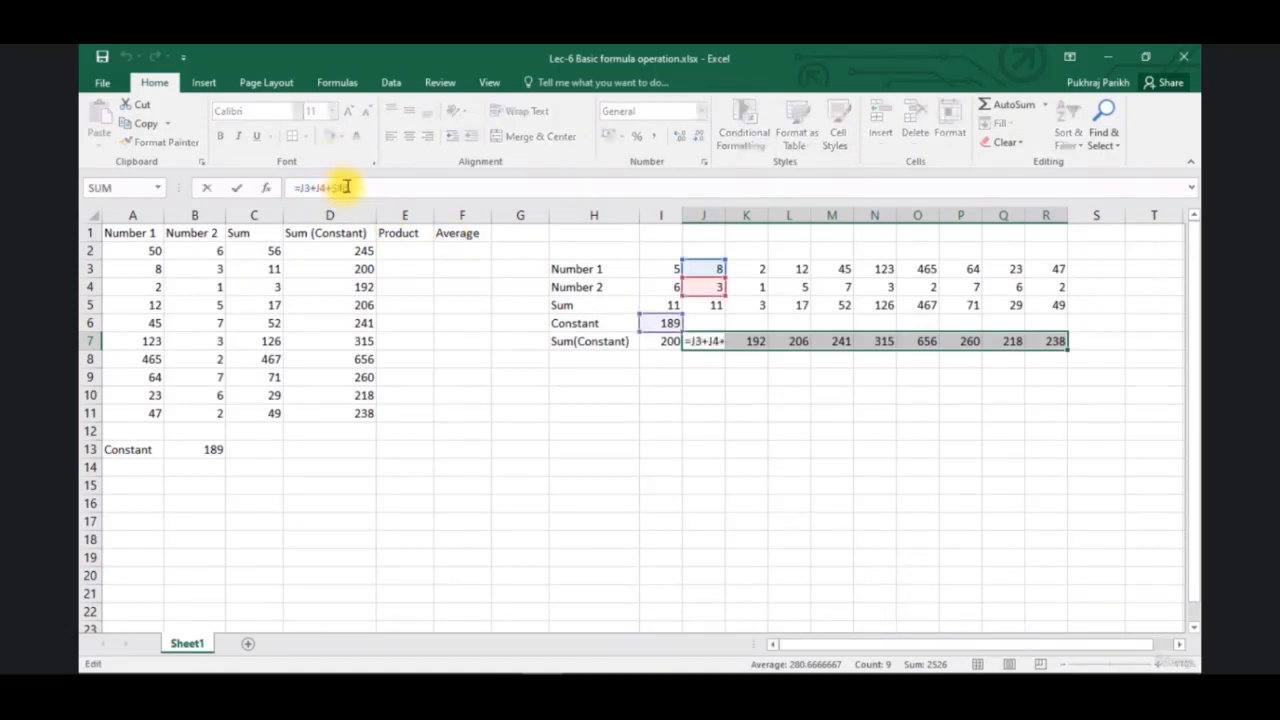
- Enter the Product formula =A2*B2*B$13 in cell E2, locking the constant's row
click(405, 251)
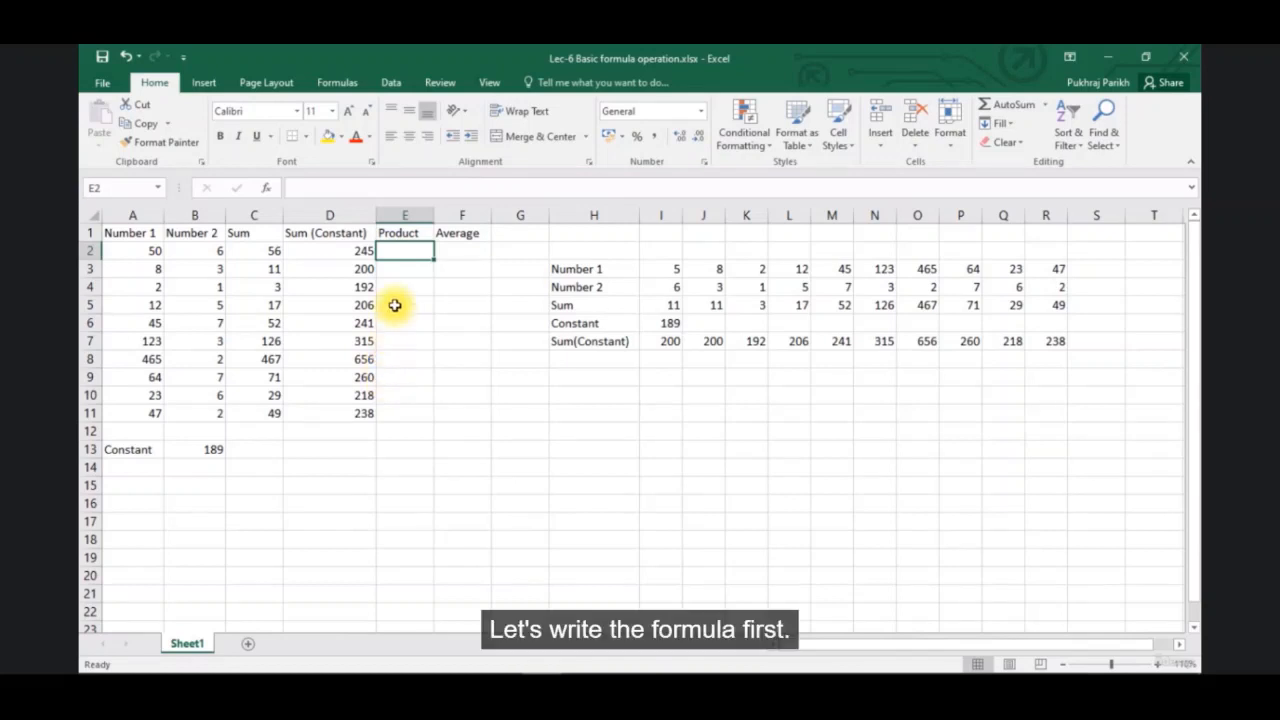
text(=)
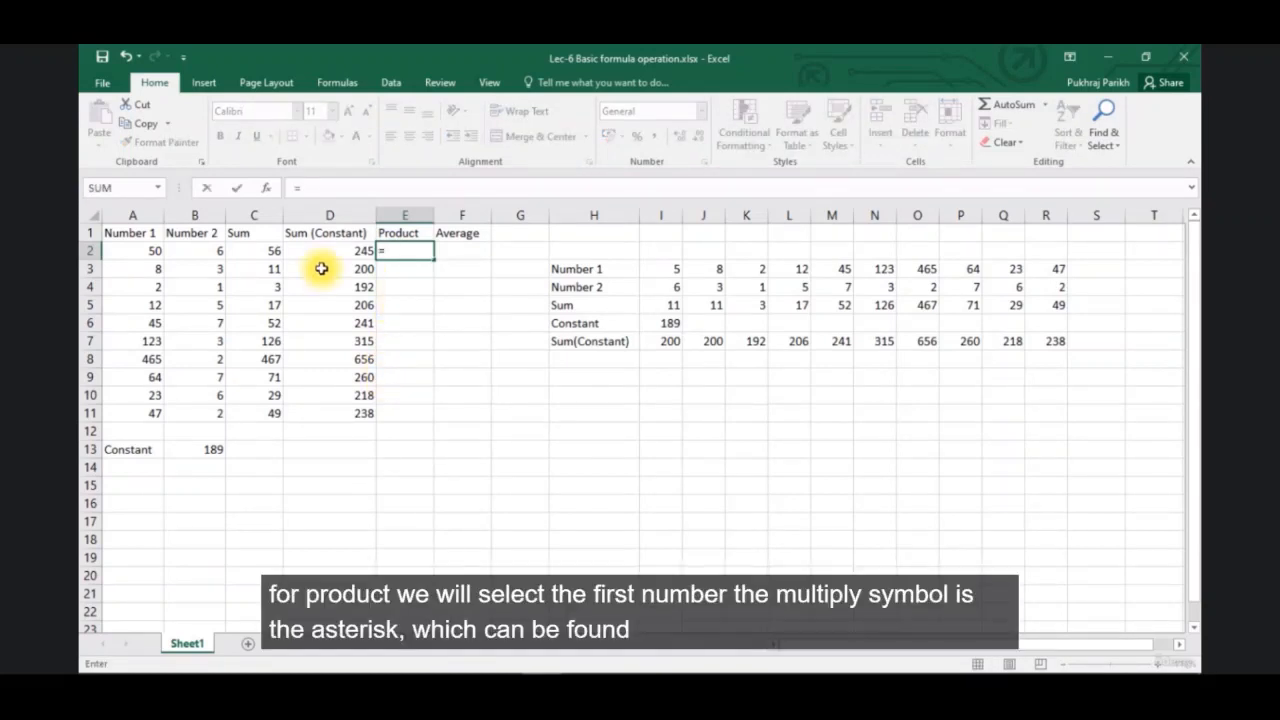
click(149, 252)
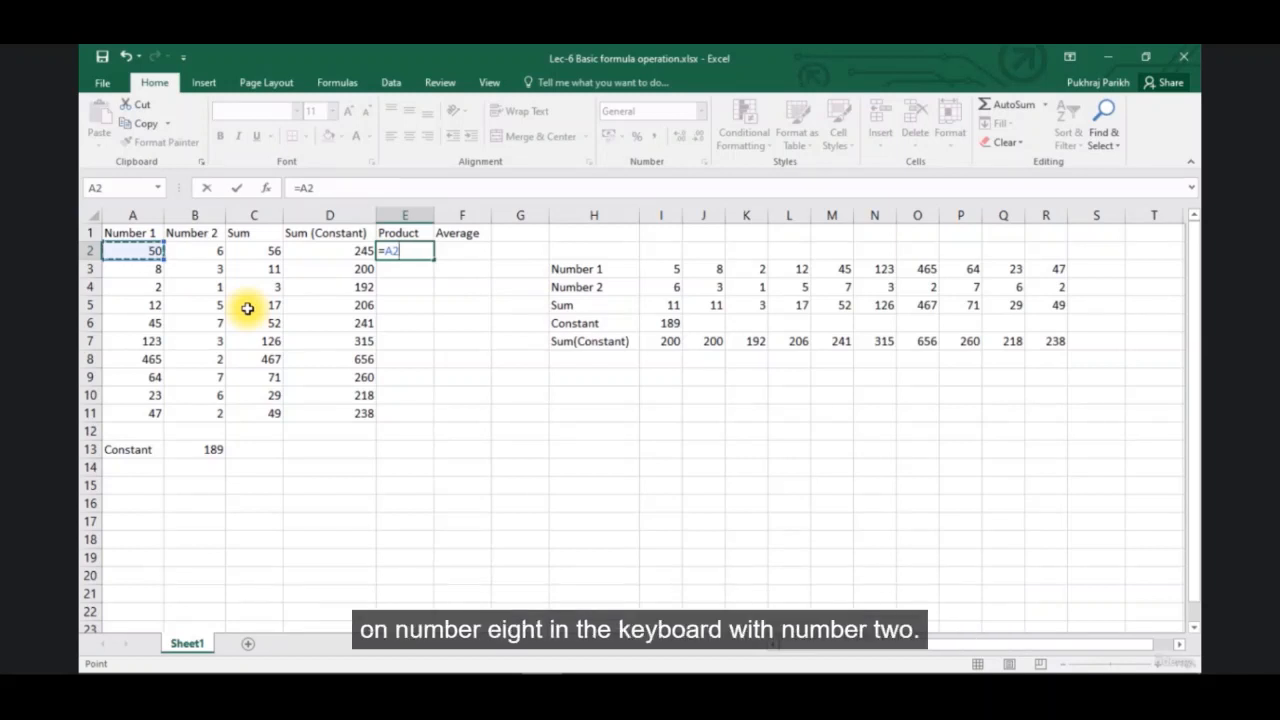
text(*)
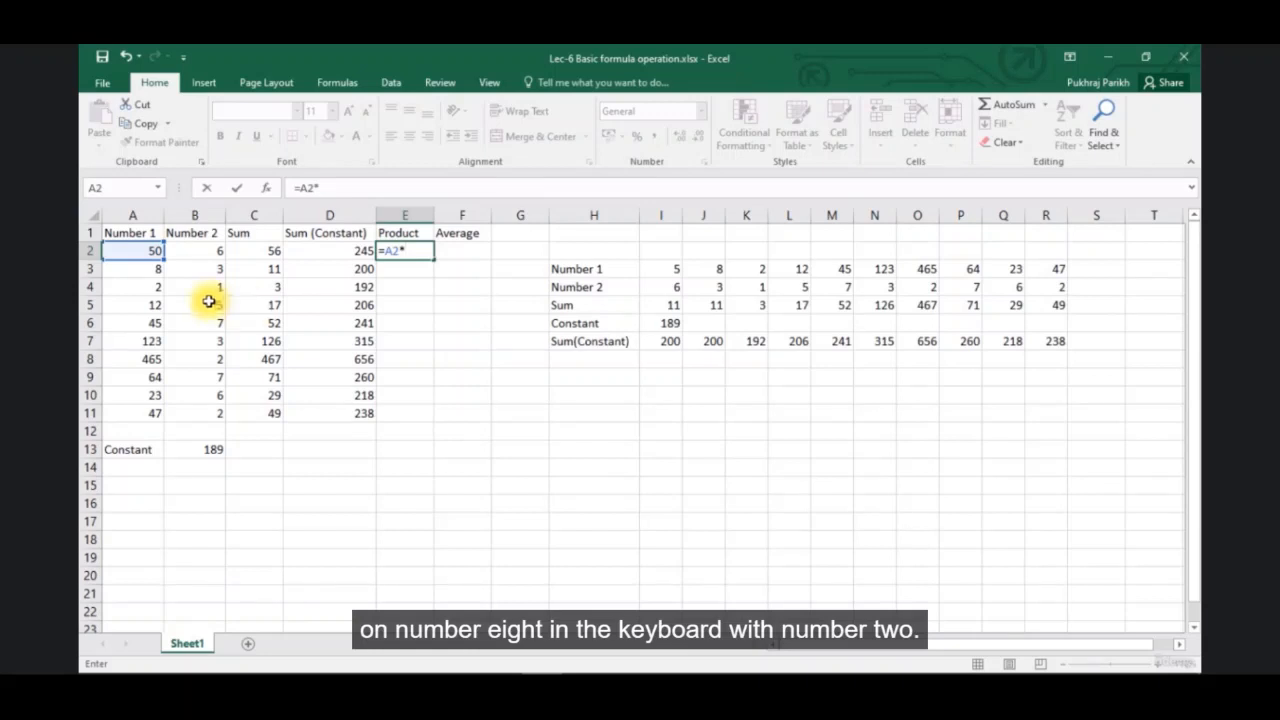
click(211, 251)
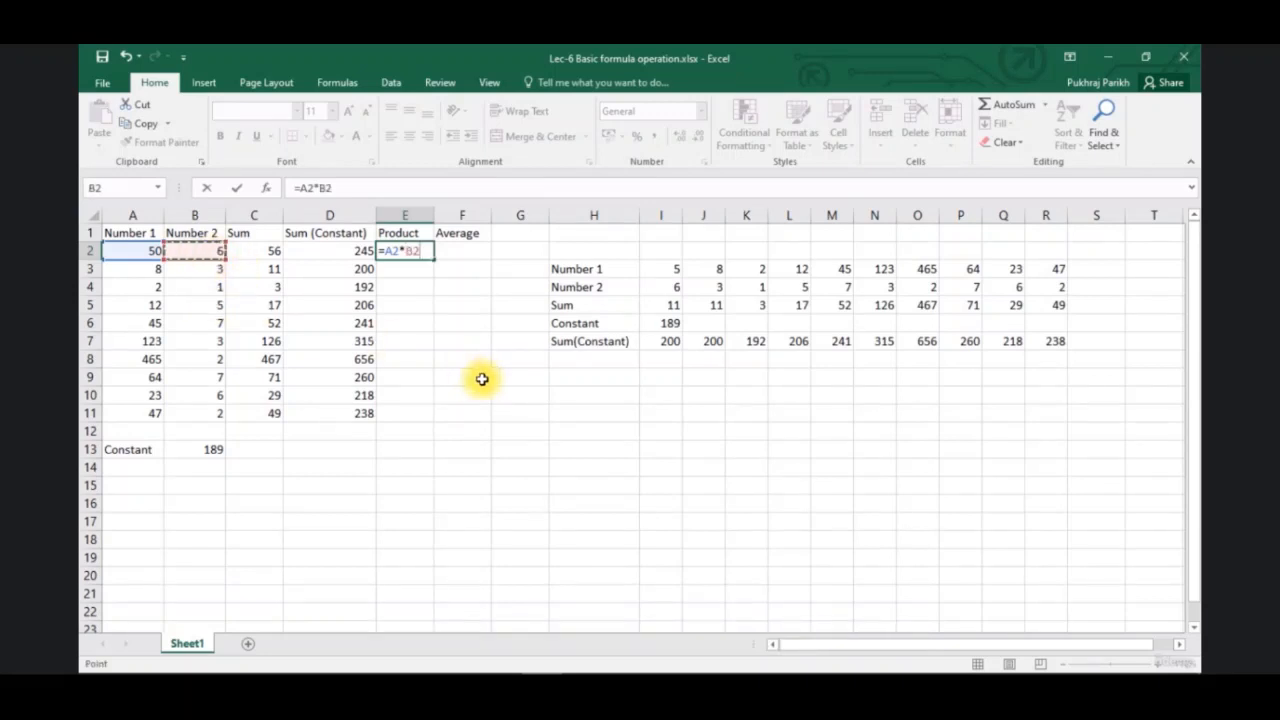
text(*)
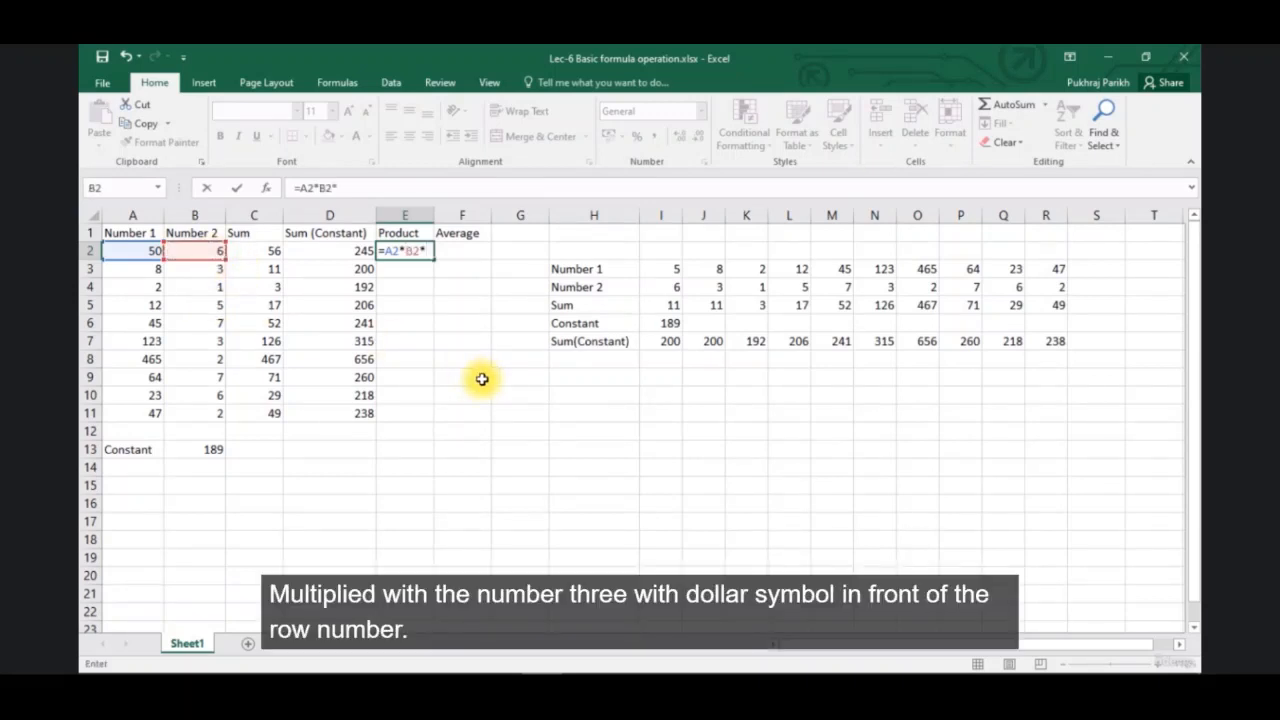
click(198, 449)
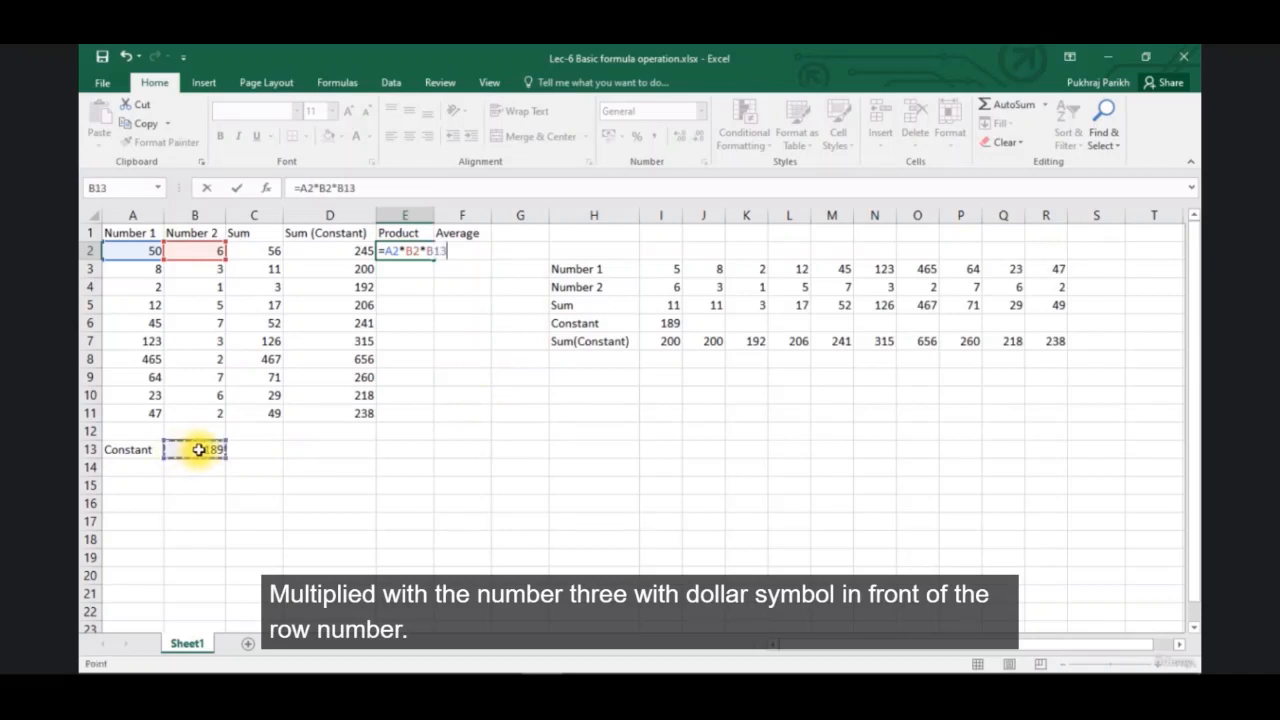
click(348, 187)
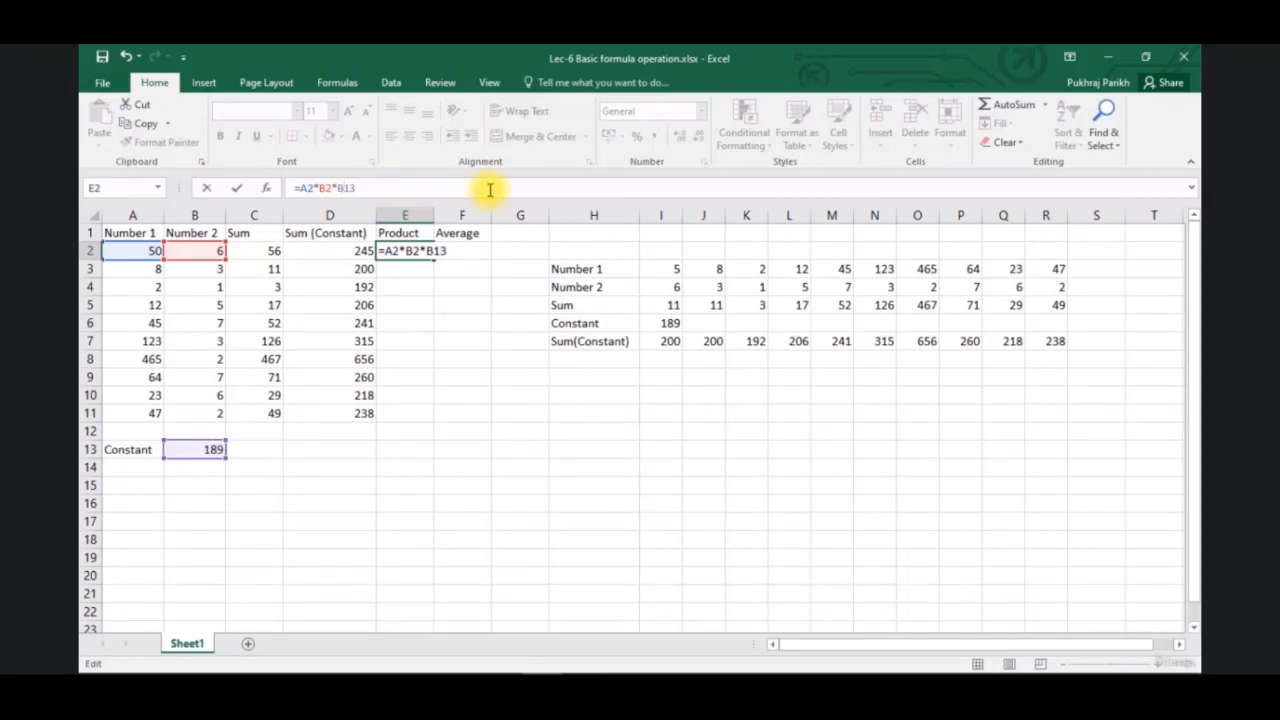
text($)
key(Return)
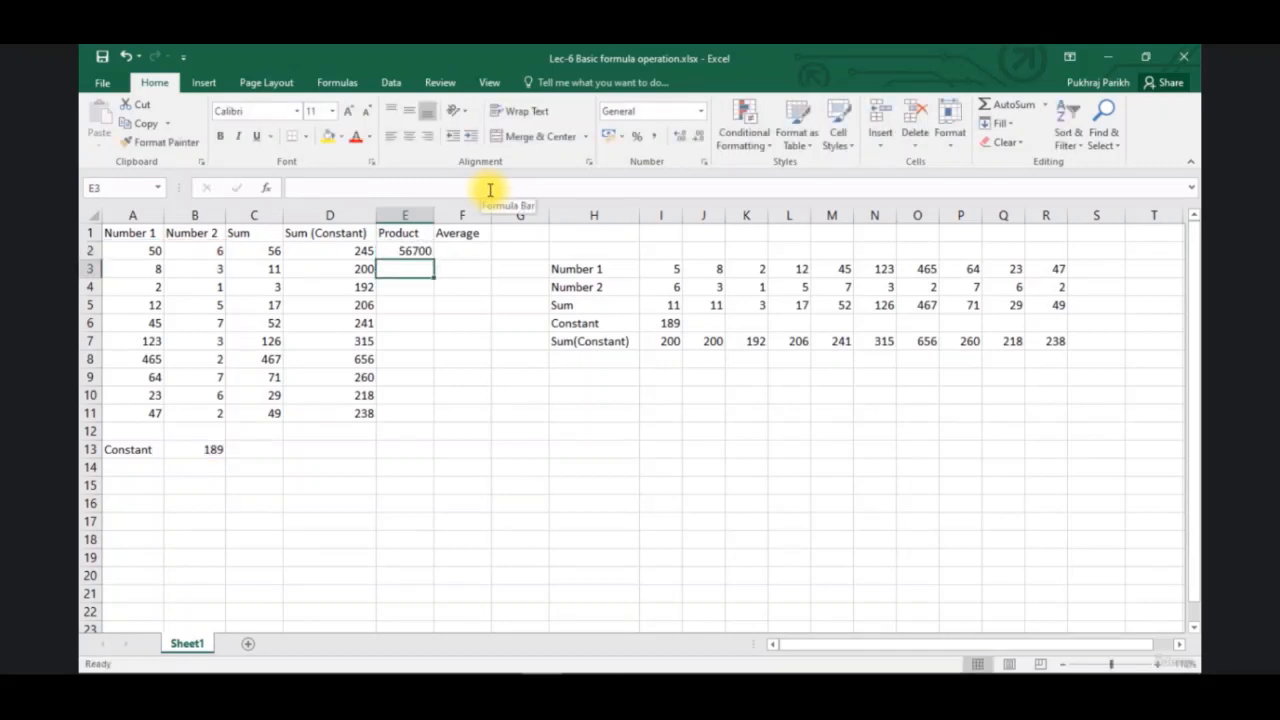
click(415, 251)
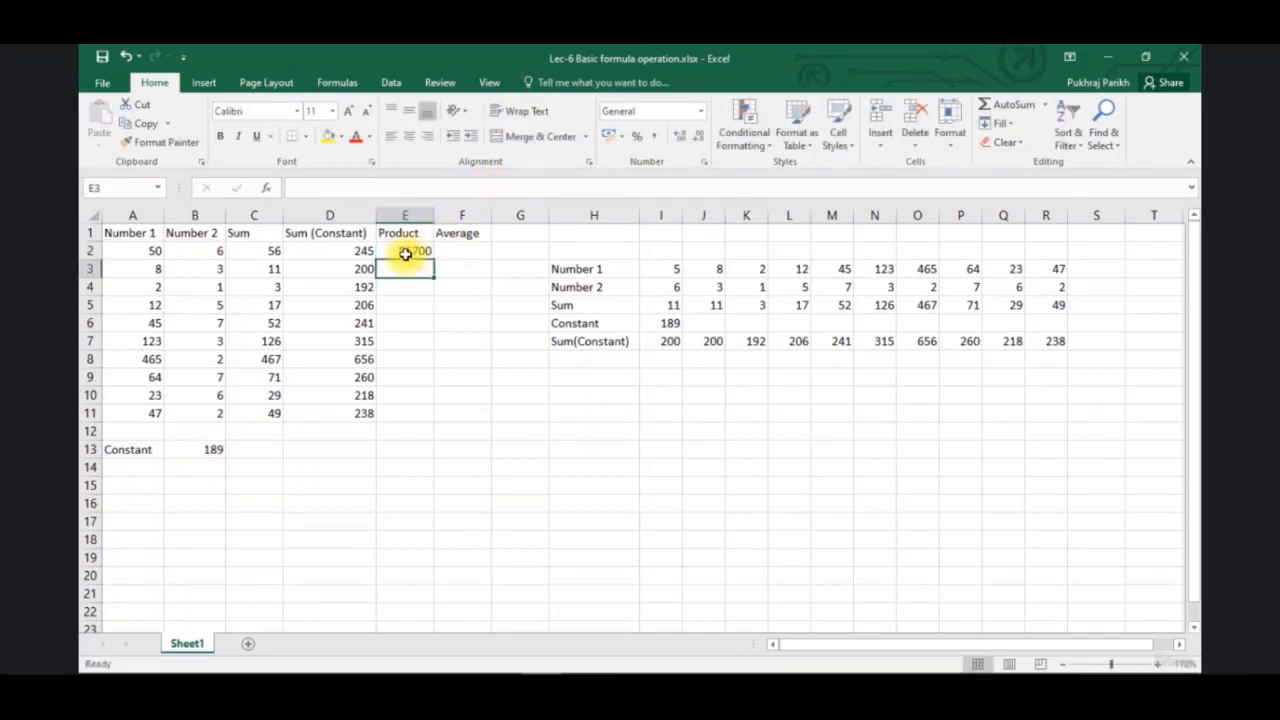
- Enter the Average formula =(A2+B2+B$13)/3 in cell F2, locking the constant's row
click(462, 248)
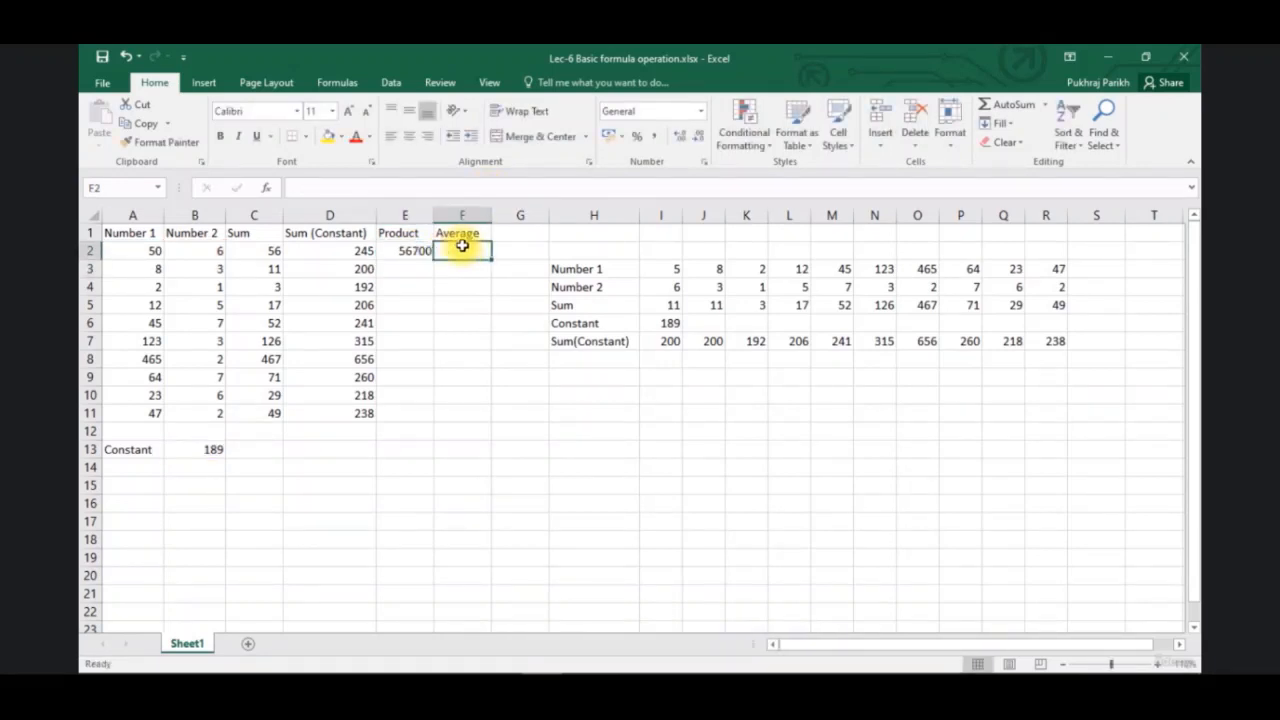
text(=)
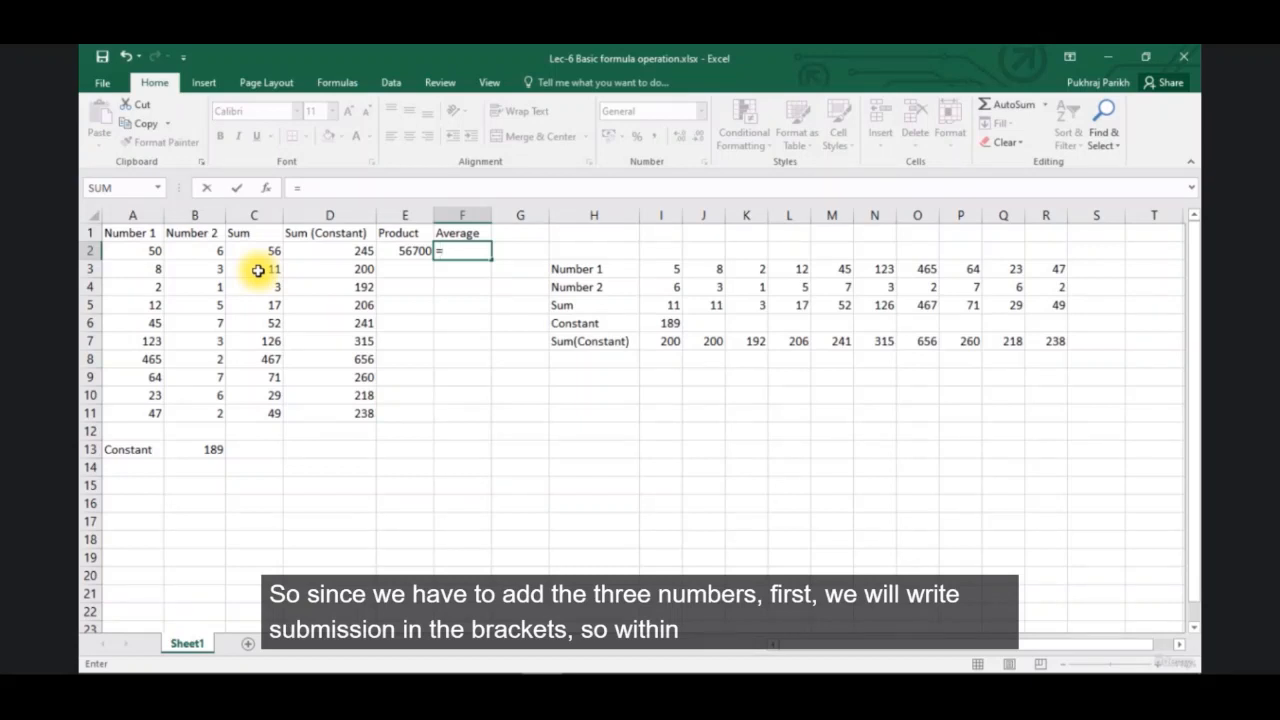
text(()
click(150, 249)
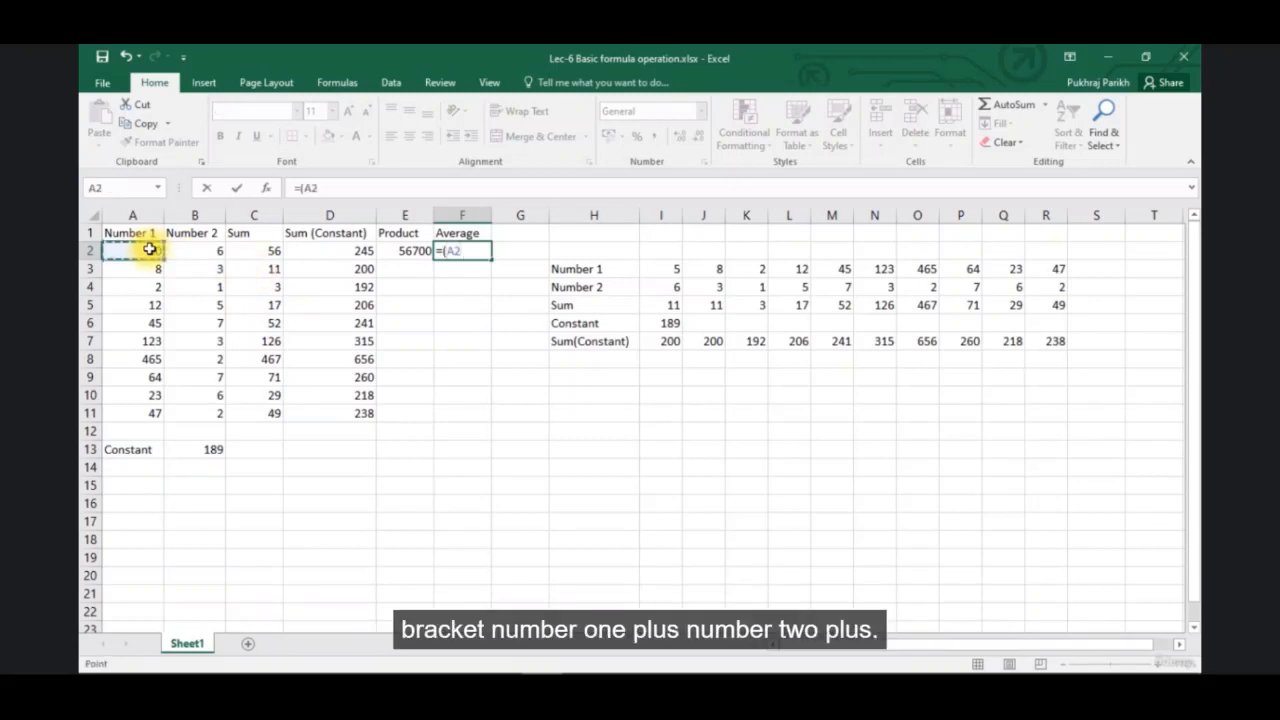
text(+)
click(218, 251)
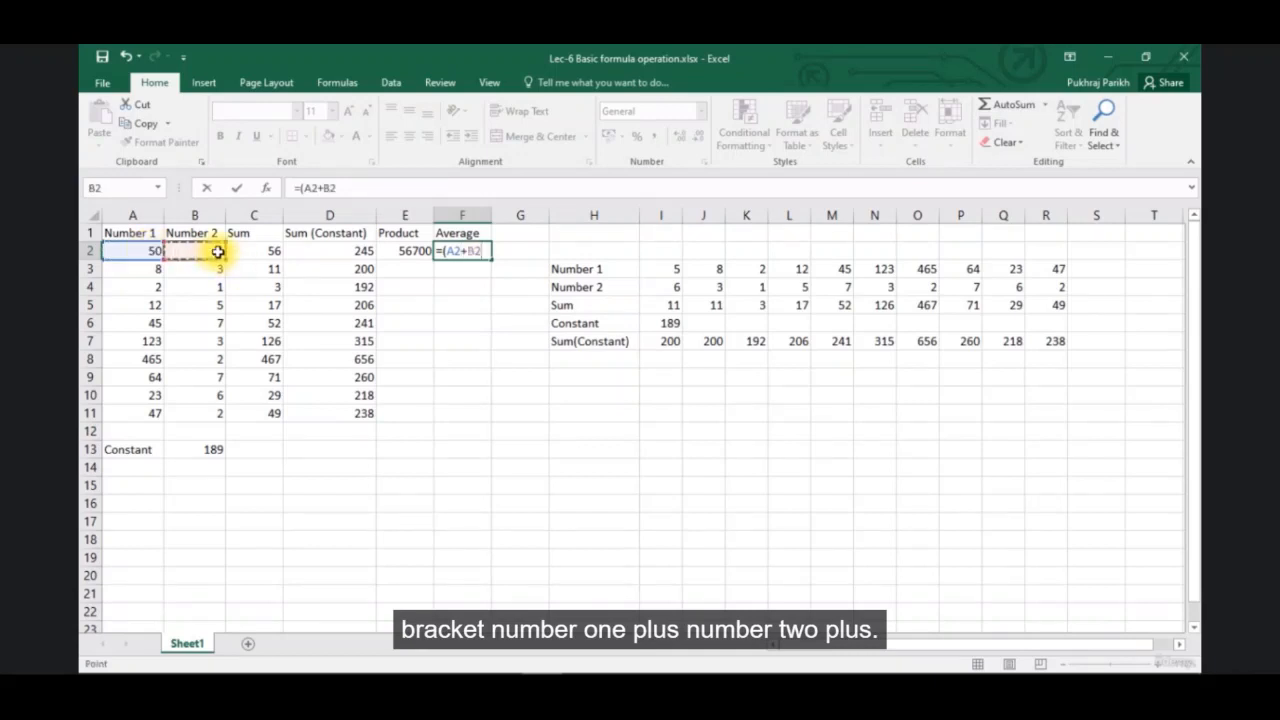
text(+)
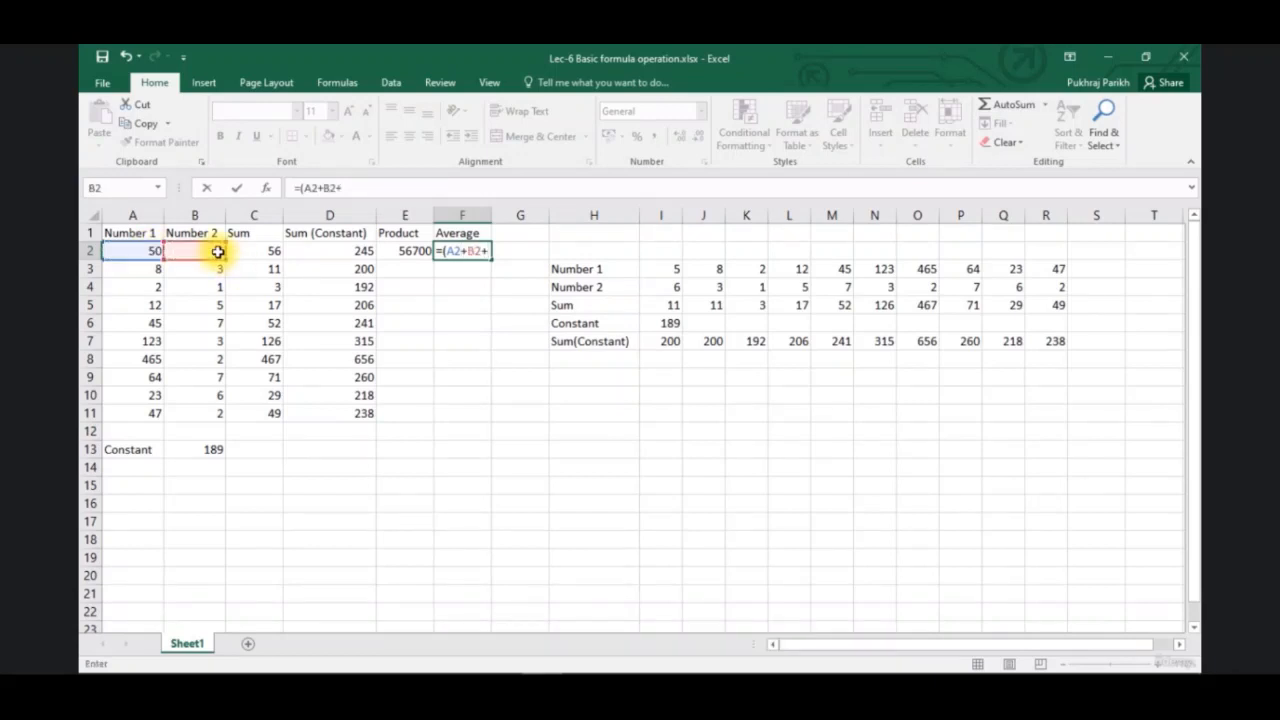
click(194, 449)
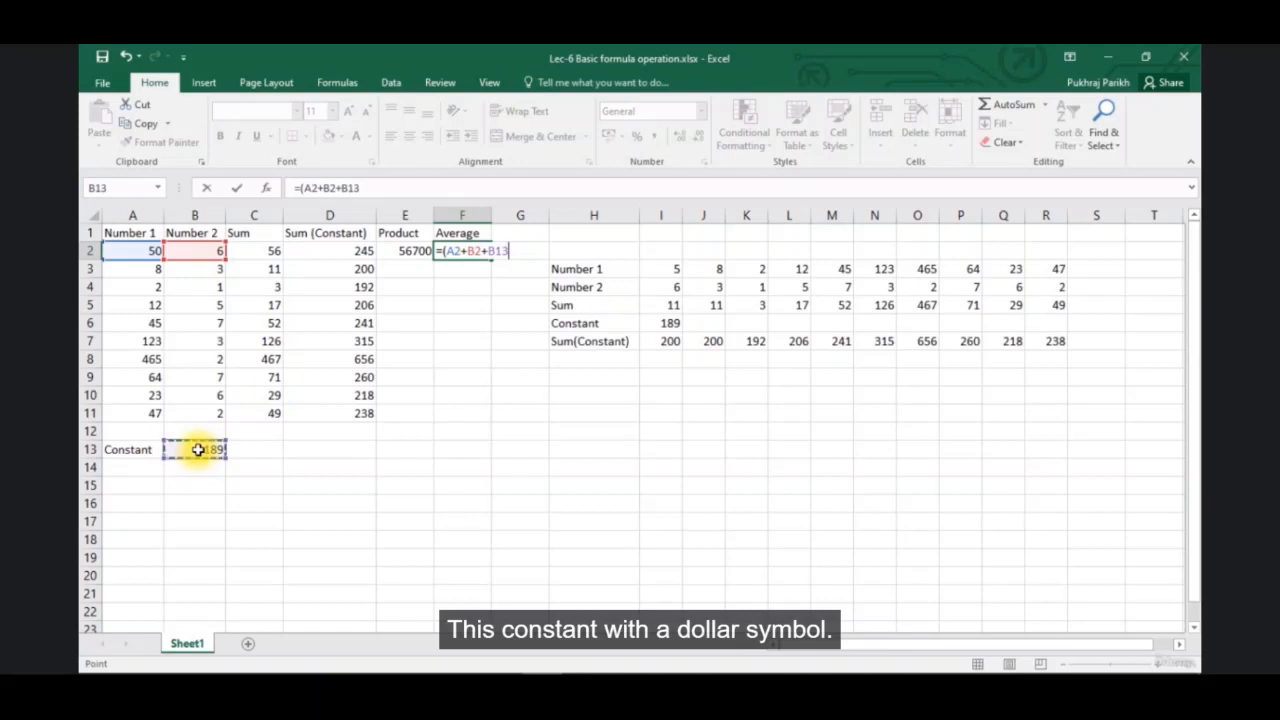
click(350, 187)
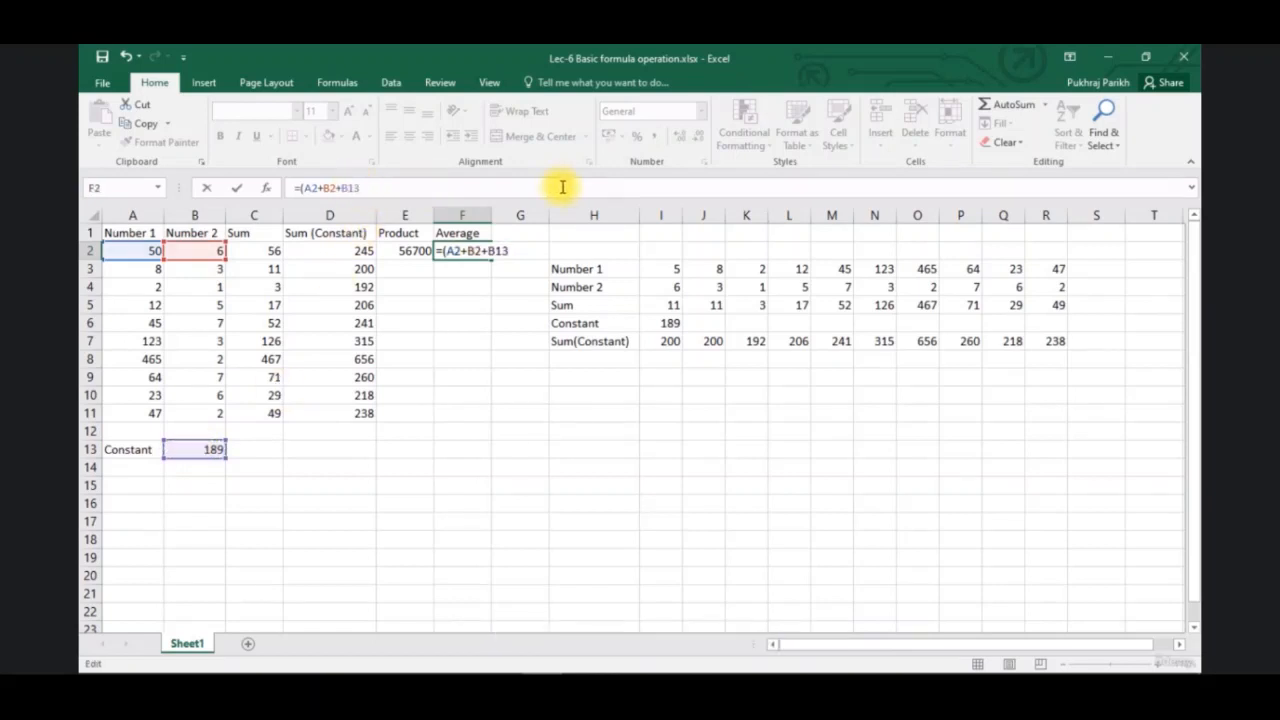
text($13)
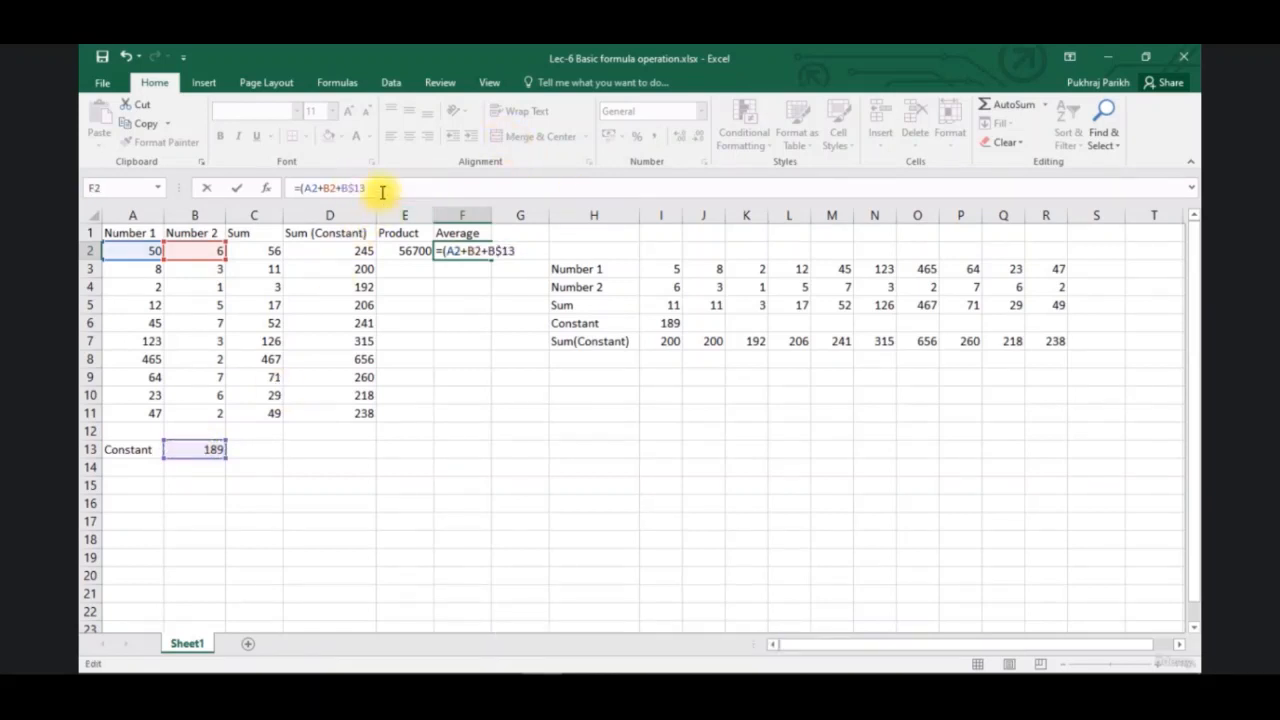
text())
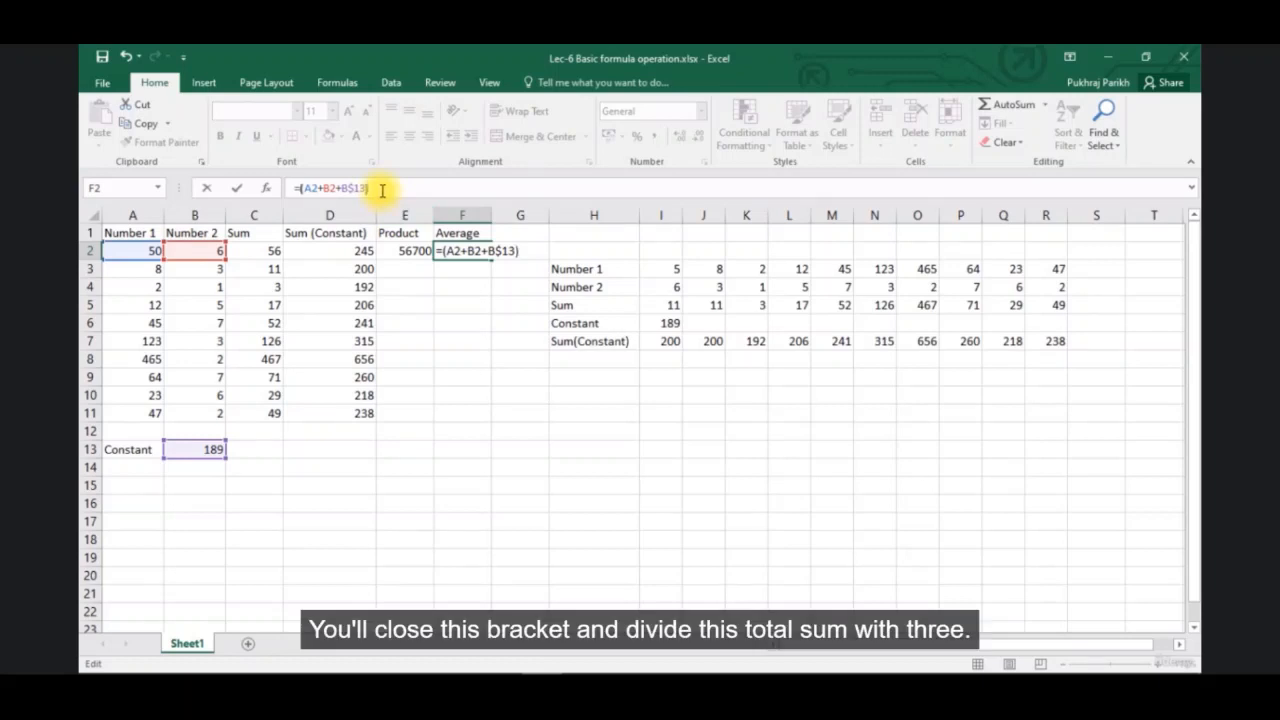
text(/3)
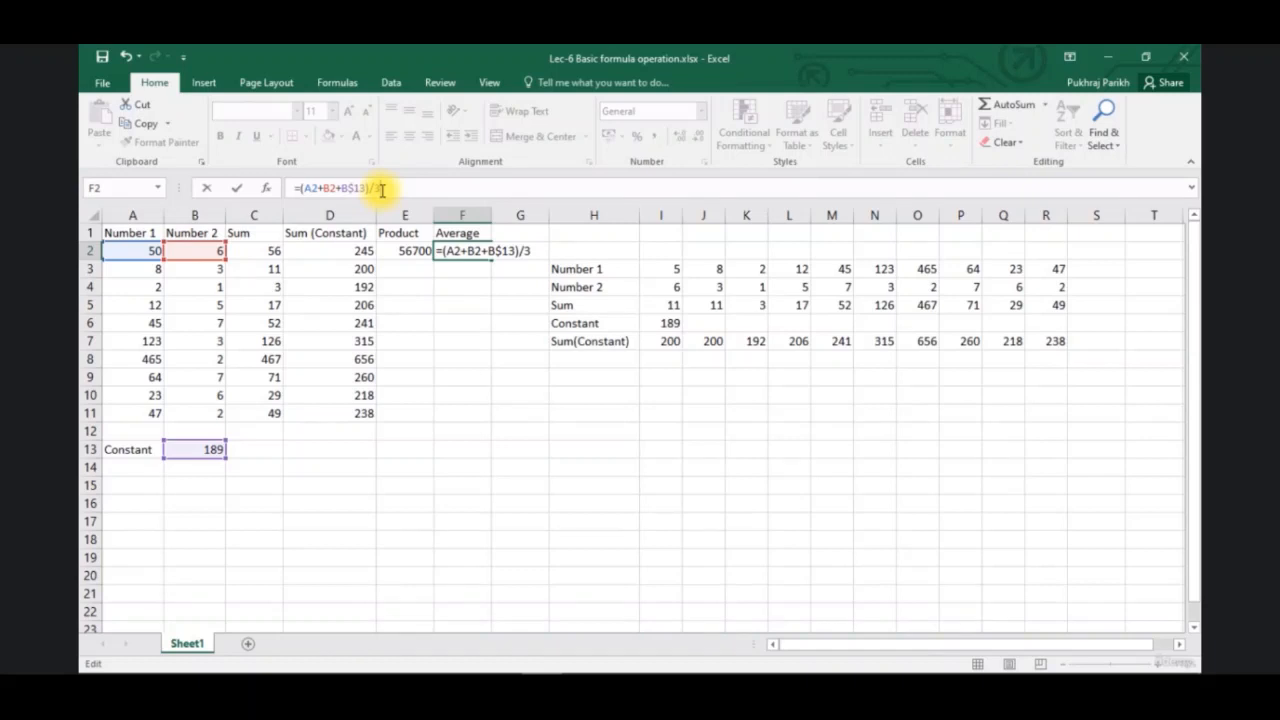
key(Return)
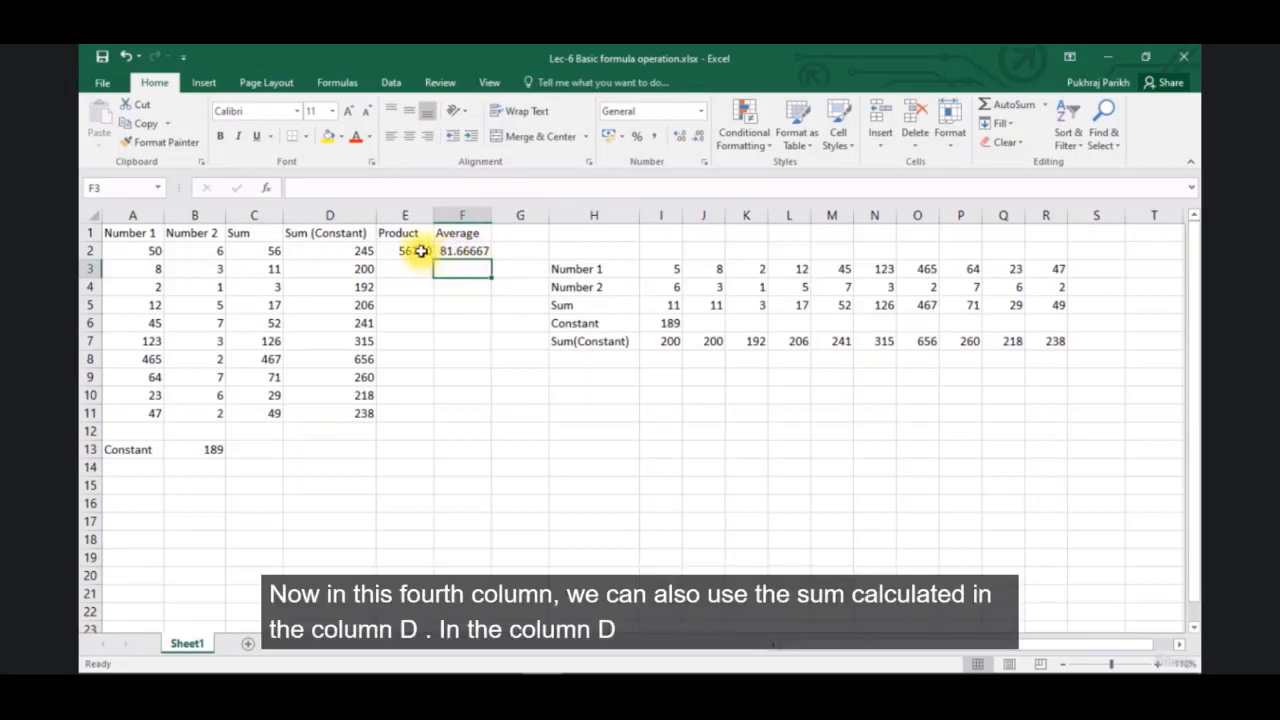
- Fill the Product and Average formulas together from E2:F2 down through row 11, and check the formula in F11
click(462, 251)
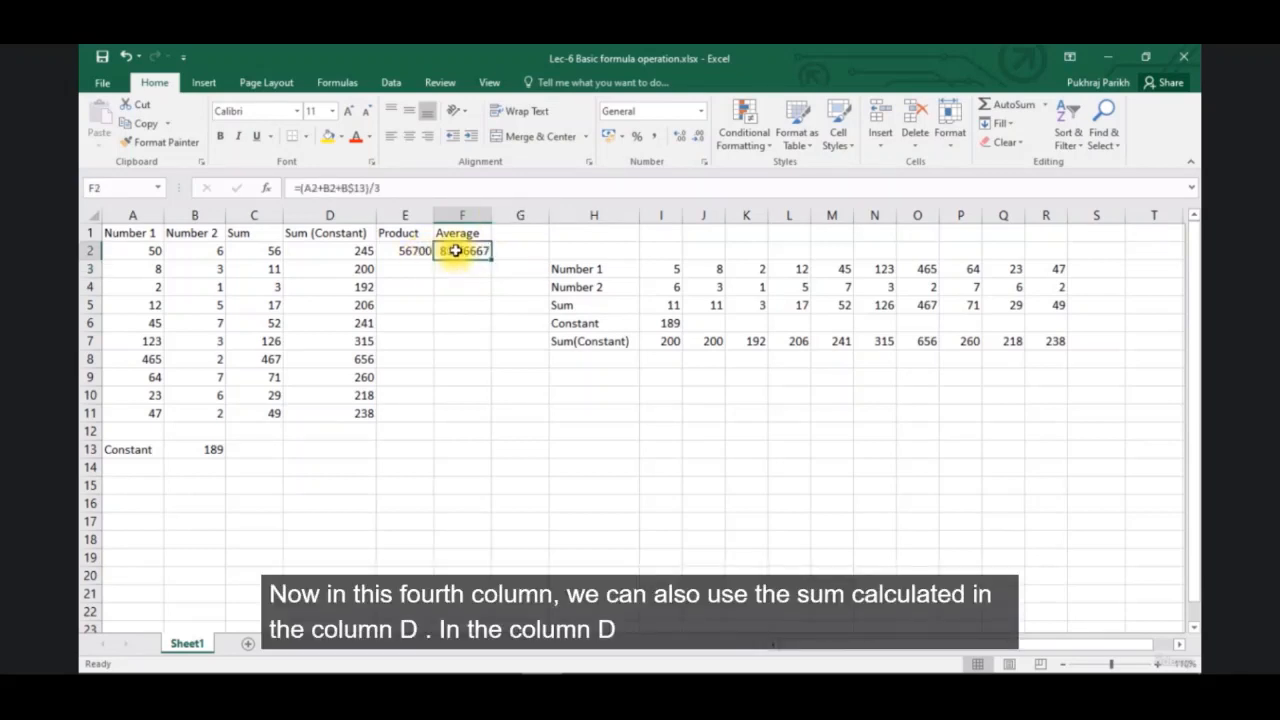
click(425, 251)
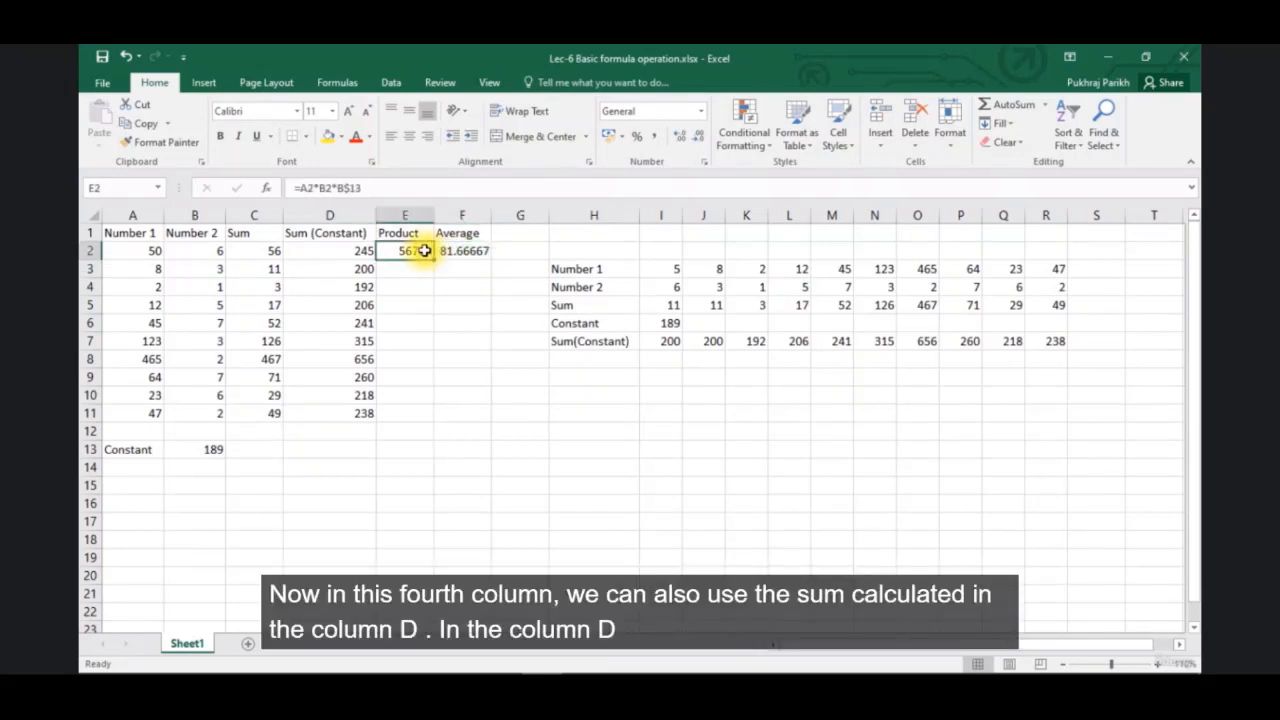
click(446, 251)
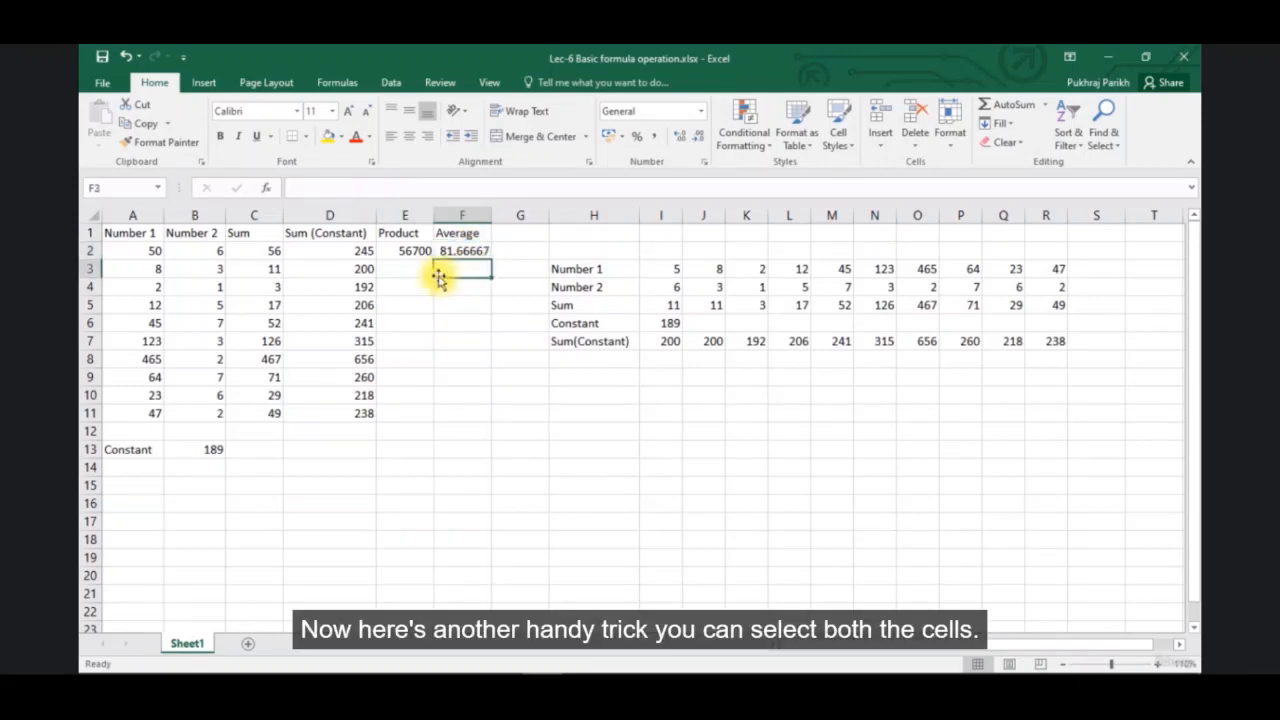
drag(414, 254, 460, 253)
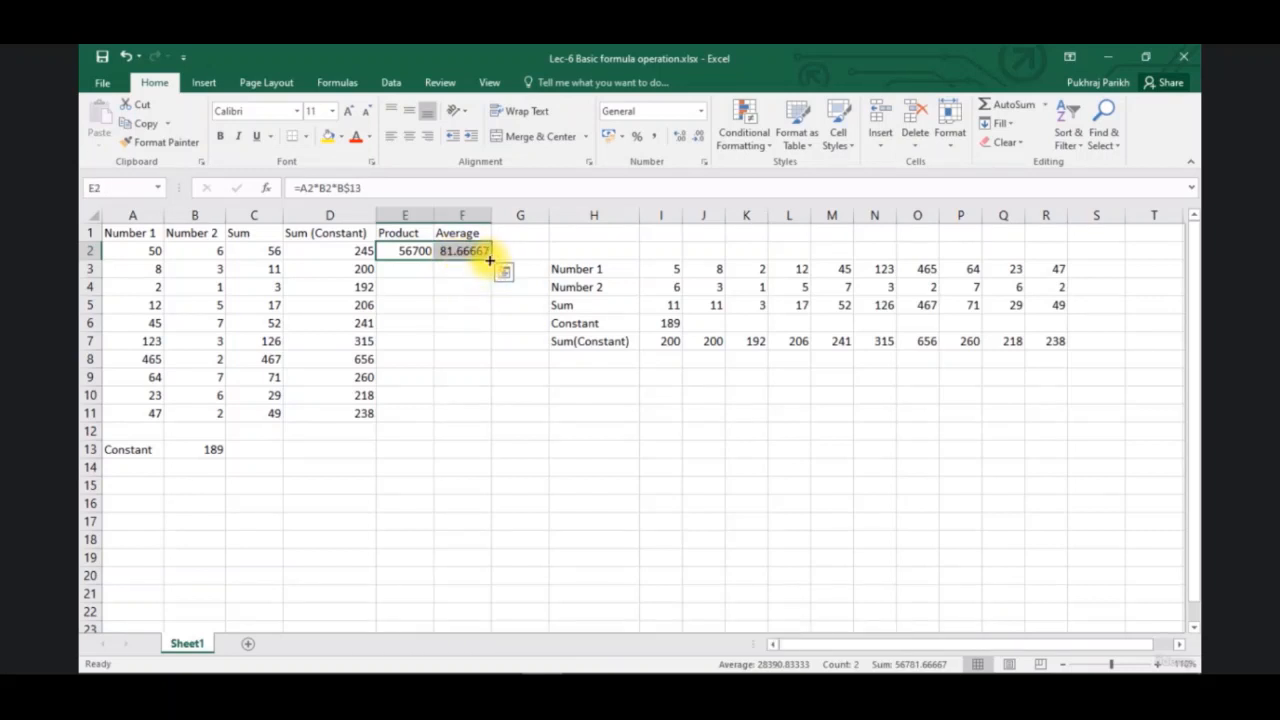
double_click(490, 260)
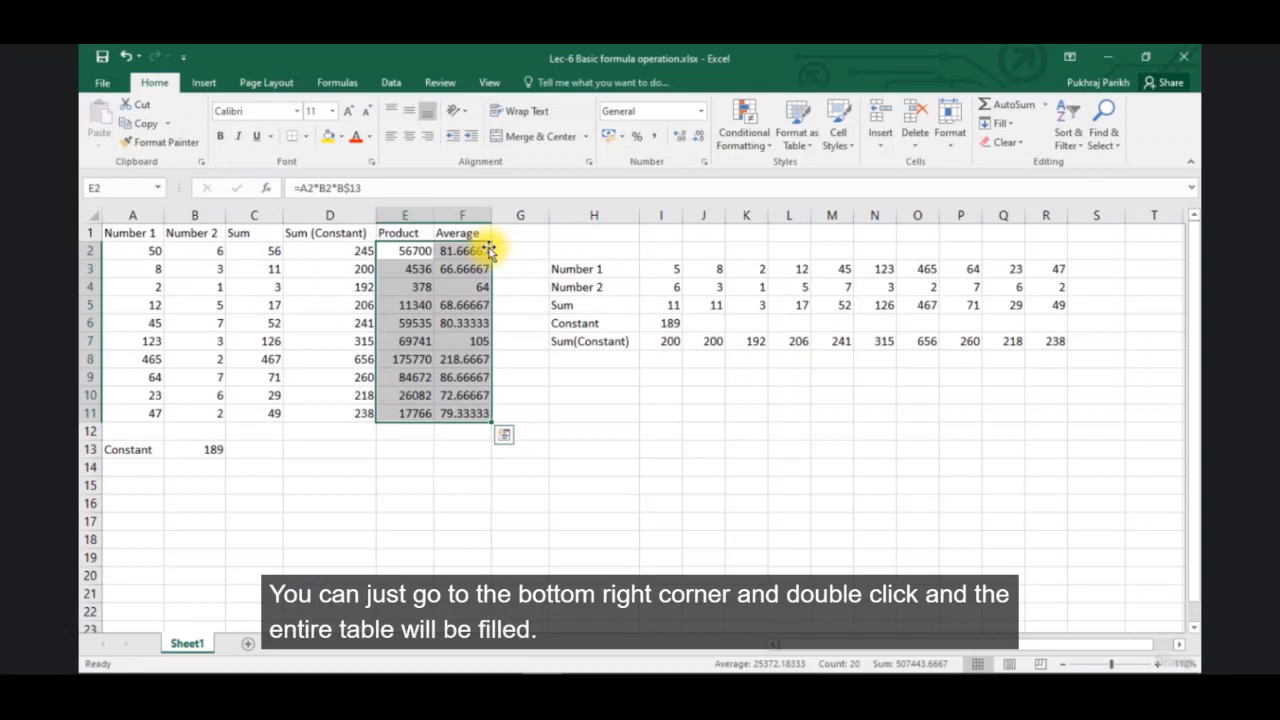
click(463, 413)
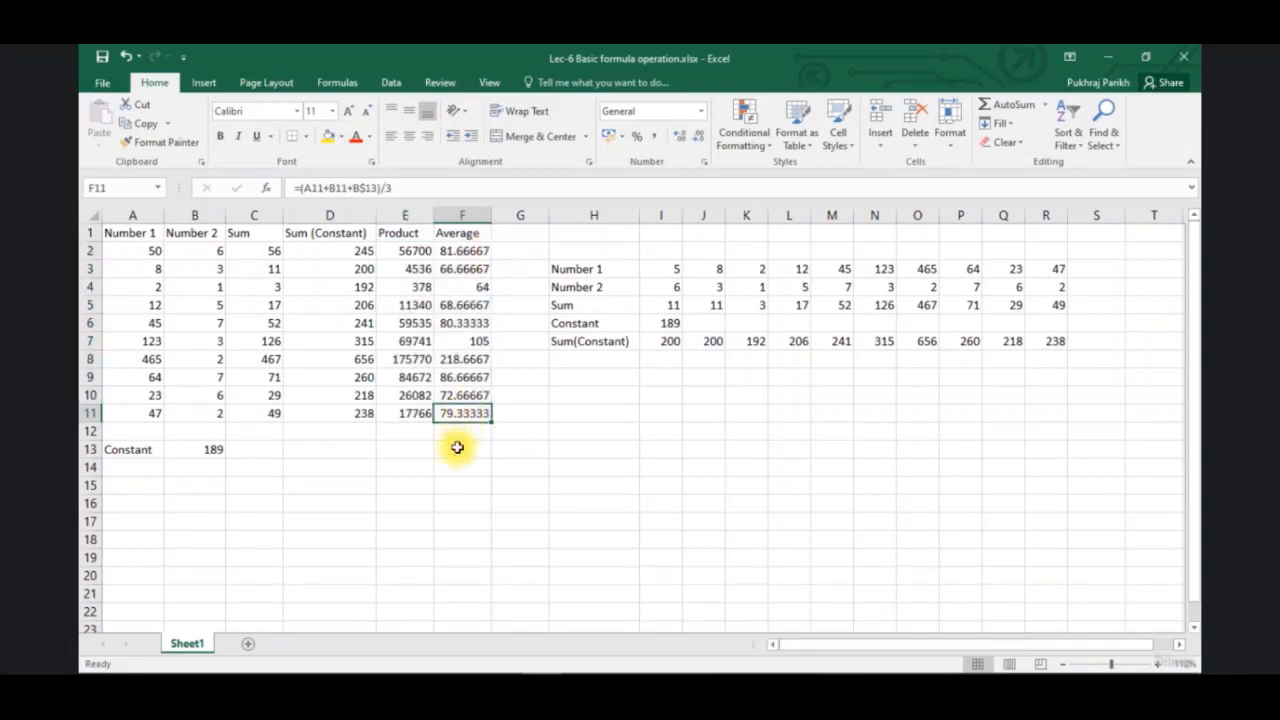